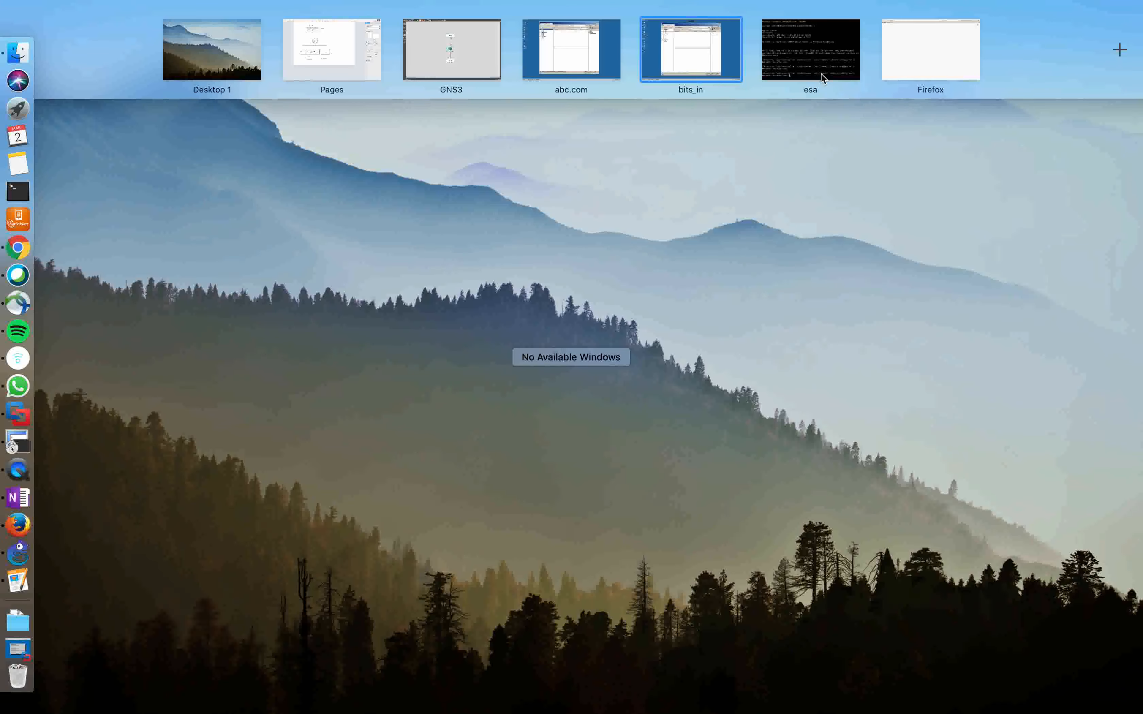
# Switch to the Cisco ESA console space
pyautogui.click(811, 52)
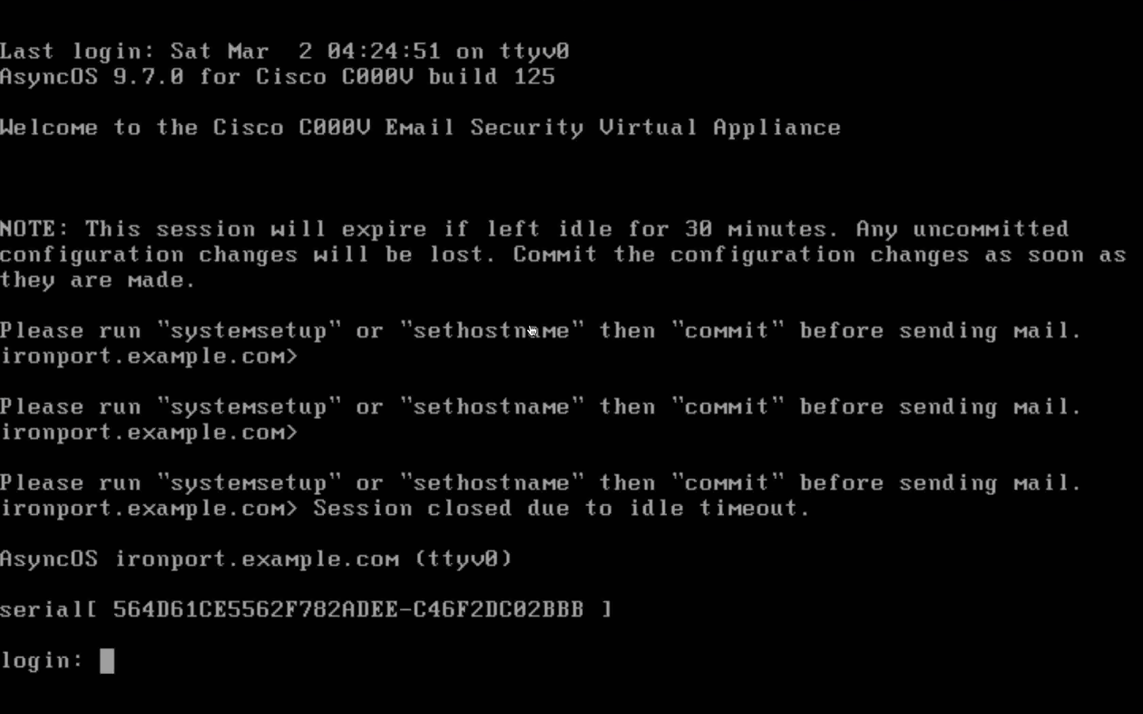
# Look over the abc.com and bits_in spaces, ending on the abc.com machine
pyautogui.hotkey('ctrl', 'Up')
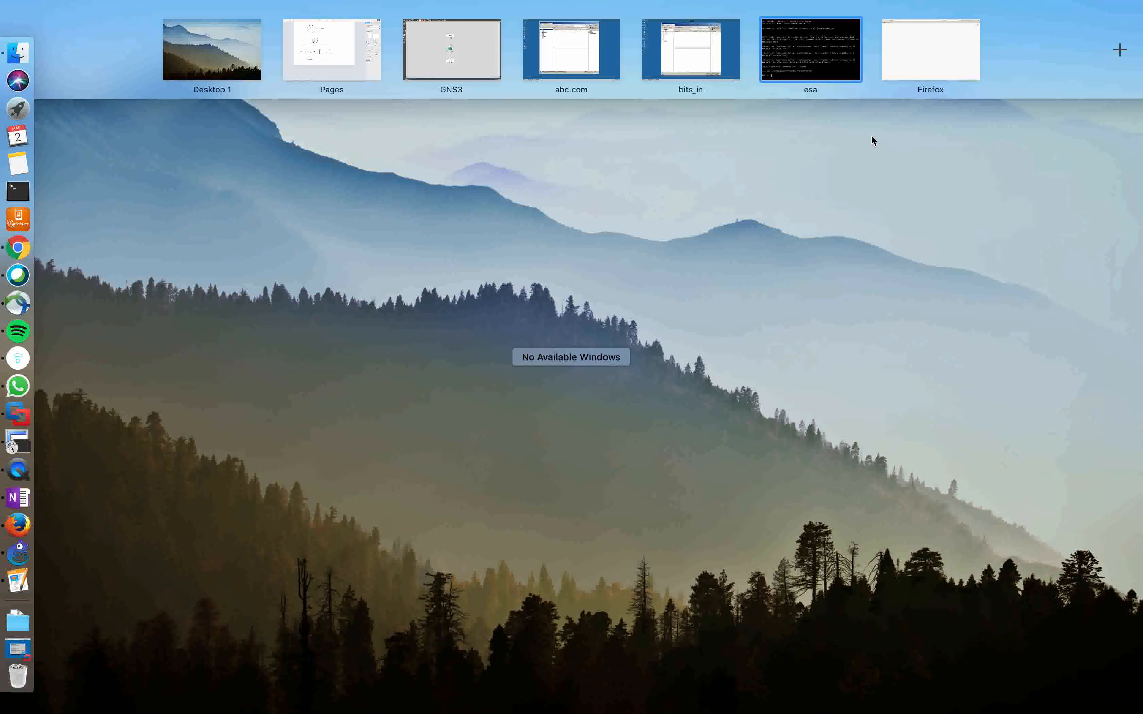
pyautogui.click(582, 53)
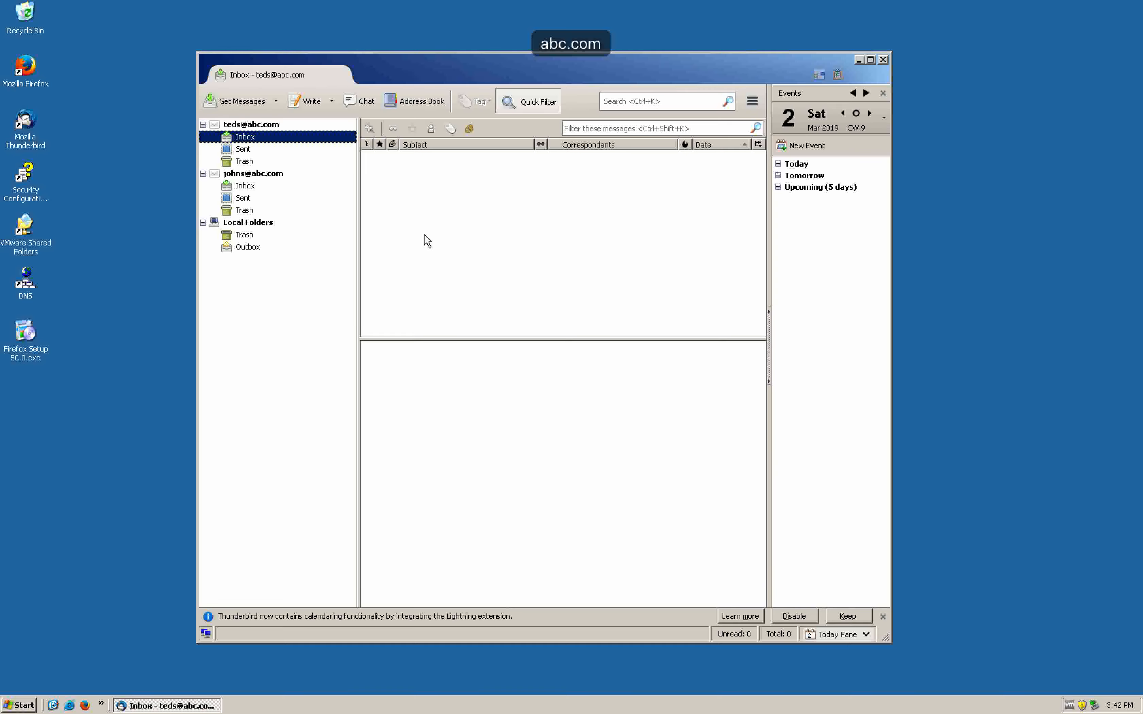
pyautogui.hotkey('ctrl', 'Up')
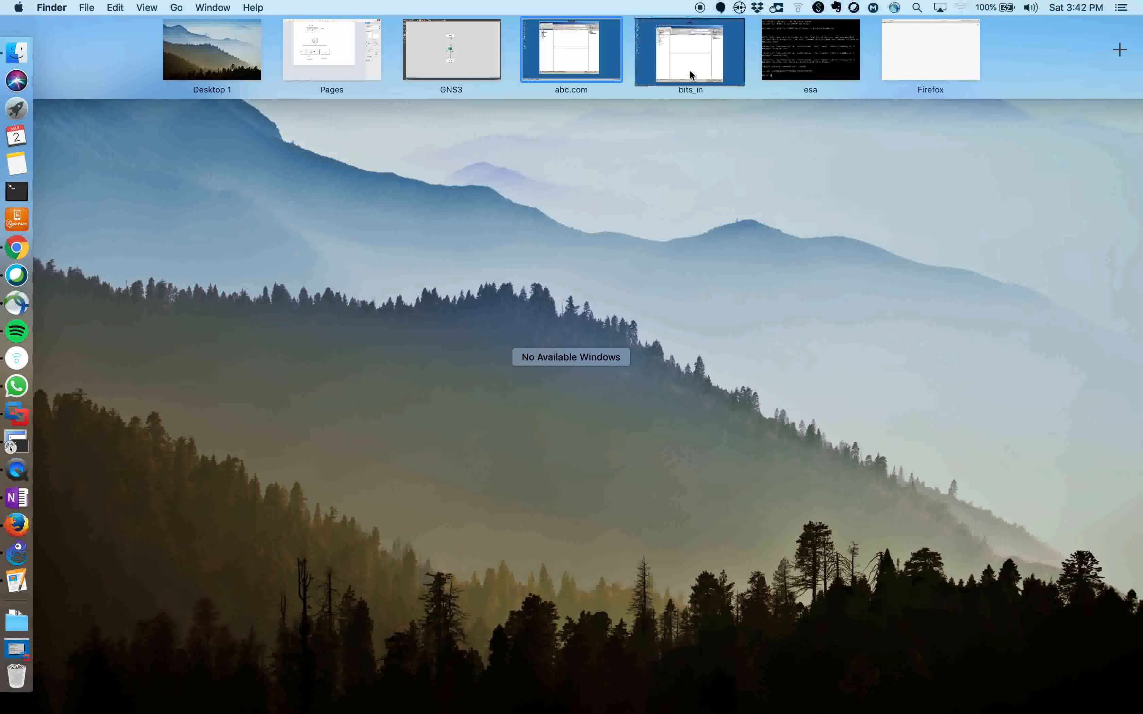
pyautogui.click(689, 69)
pyautogui.hotkey('ctrl', 'Up')
pyautogui.click(591, 62)
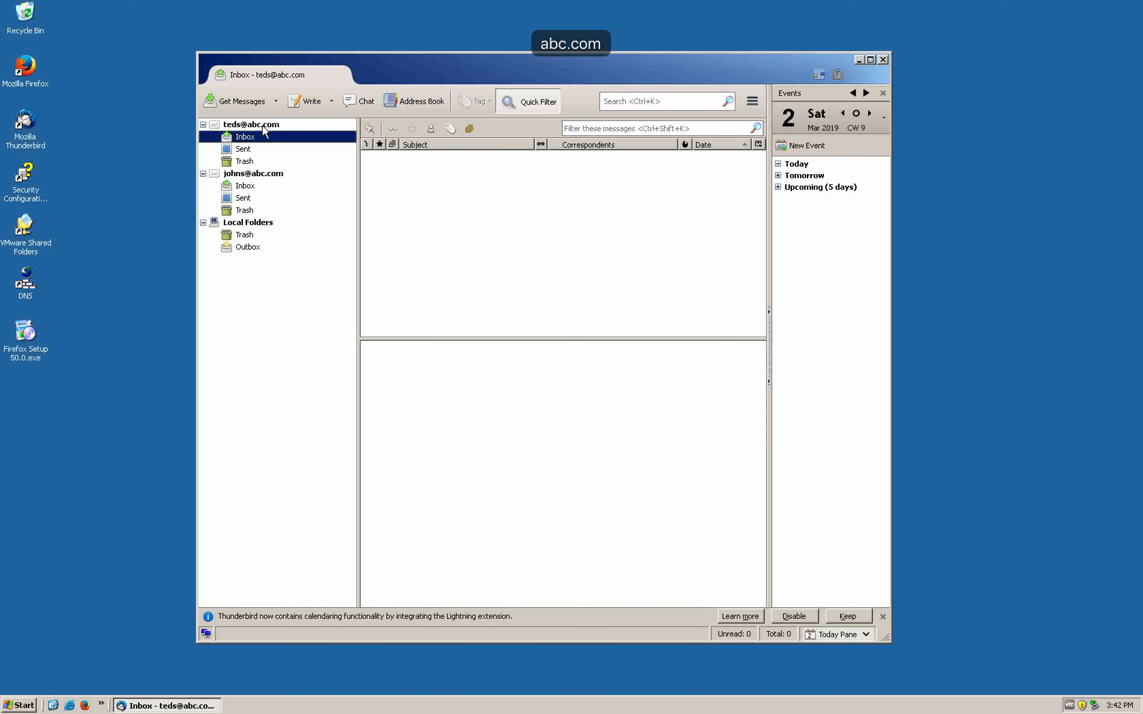
# Collapse both abc.com accounts in Thunderbird, leaving the first account's overview showing
pyautogui.click(203, 124)
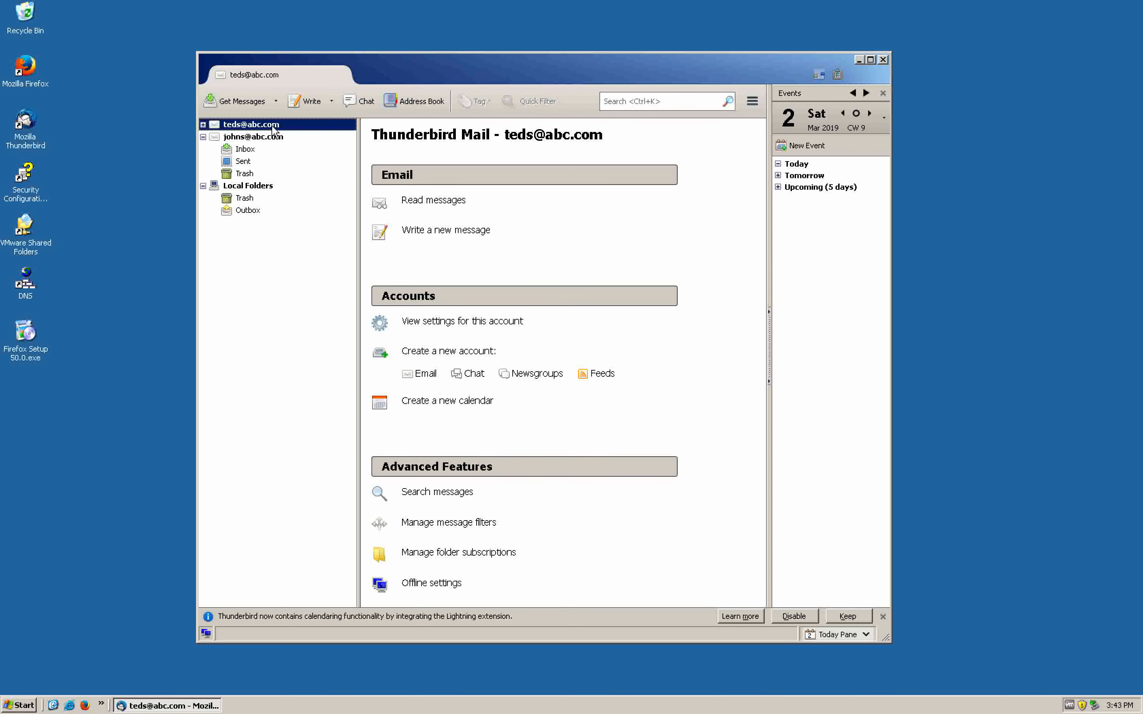
pyautogui.click(203, 138)
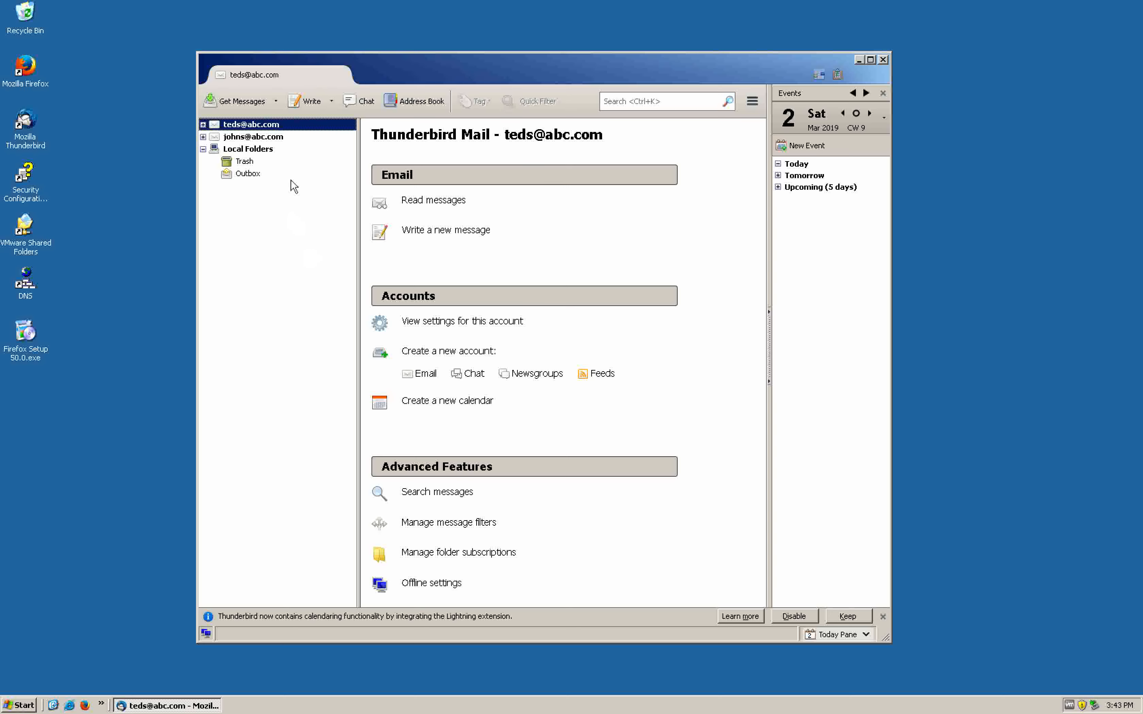
pyautogui.click(137, 283)
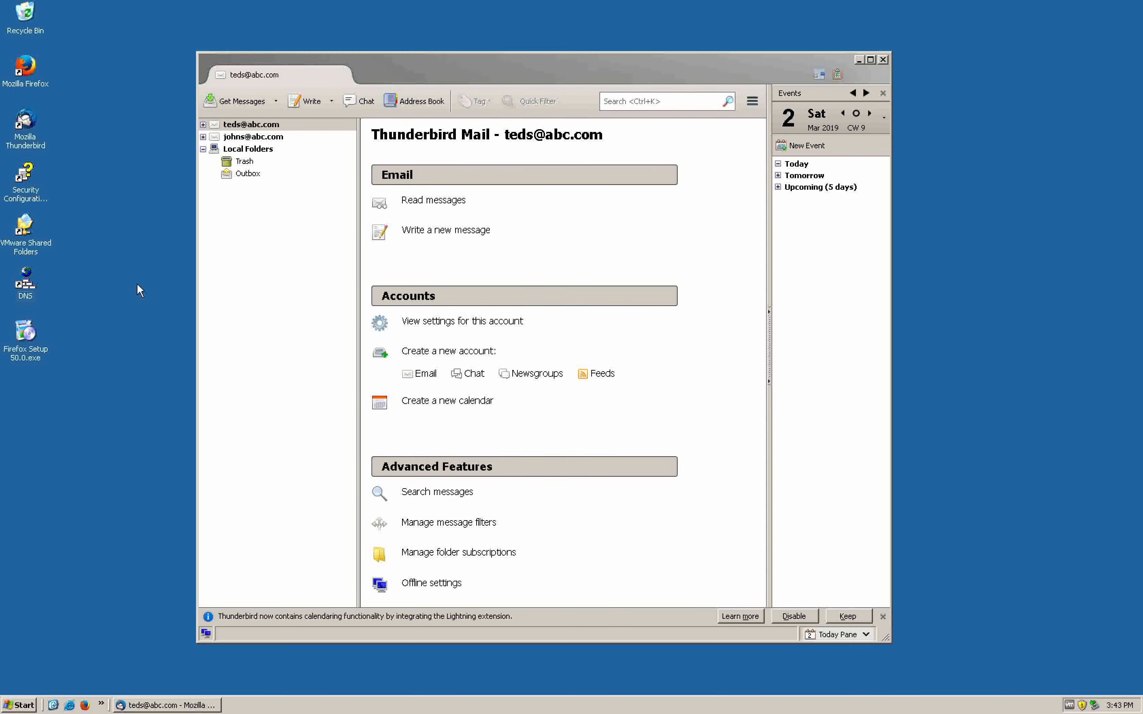
pyautogui.hotkey('ctrl', 'Up')
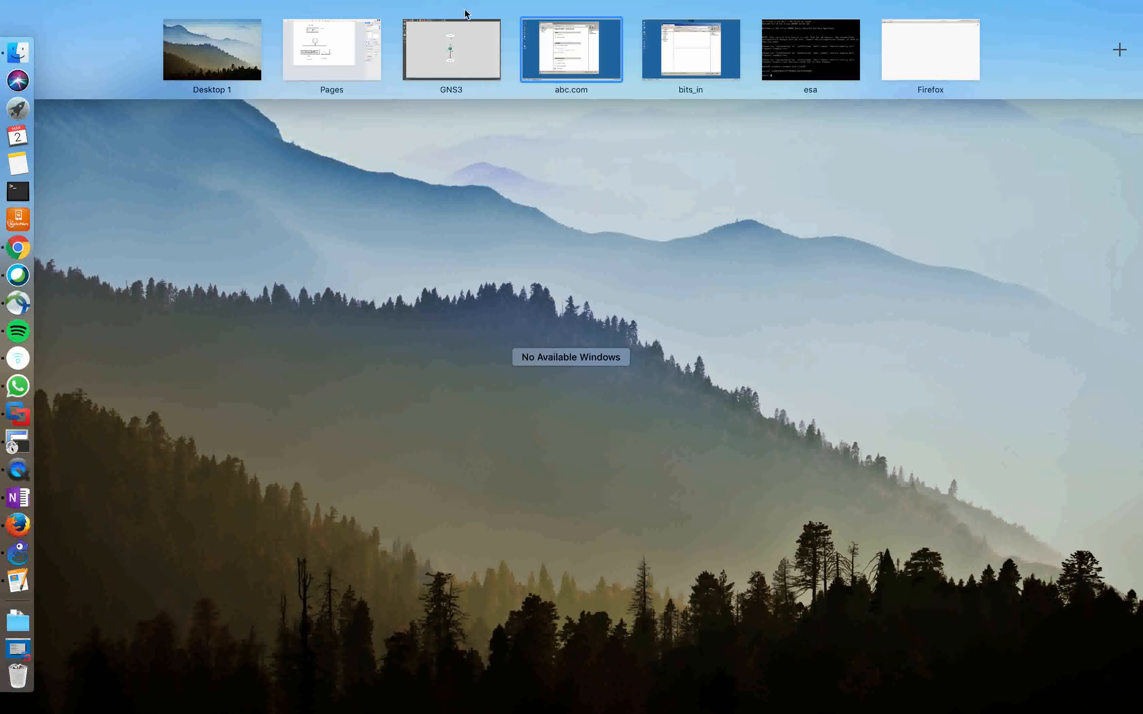
# On bits_in, launch hMailServer Administrator and connect to localhost with the administrator password
pyautogui.click(595, 53)
pyautogui.hotkey('ctrl', 'Up')
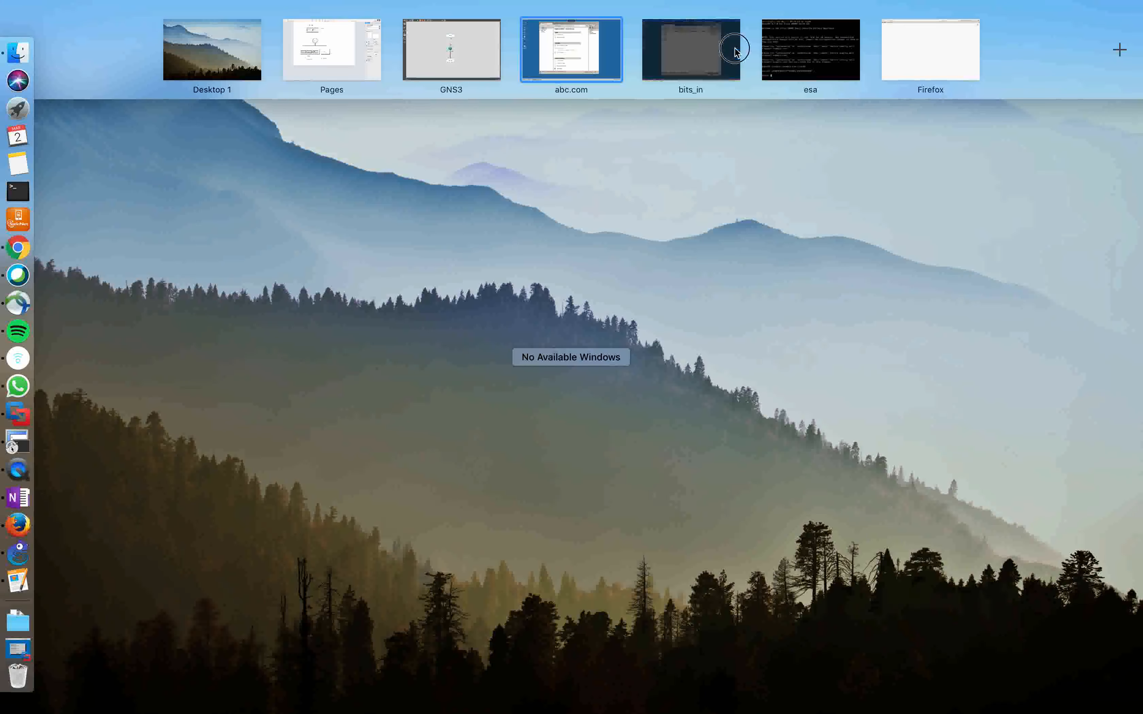
pyautogui.click(732, 47)
pyautogui.click(141, 238)
pyautogui.click(33, 354)
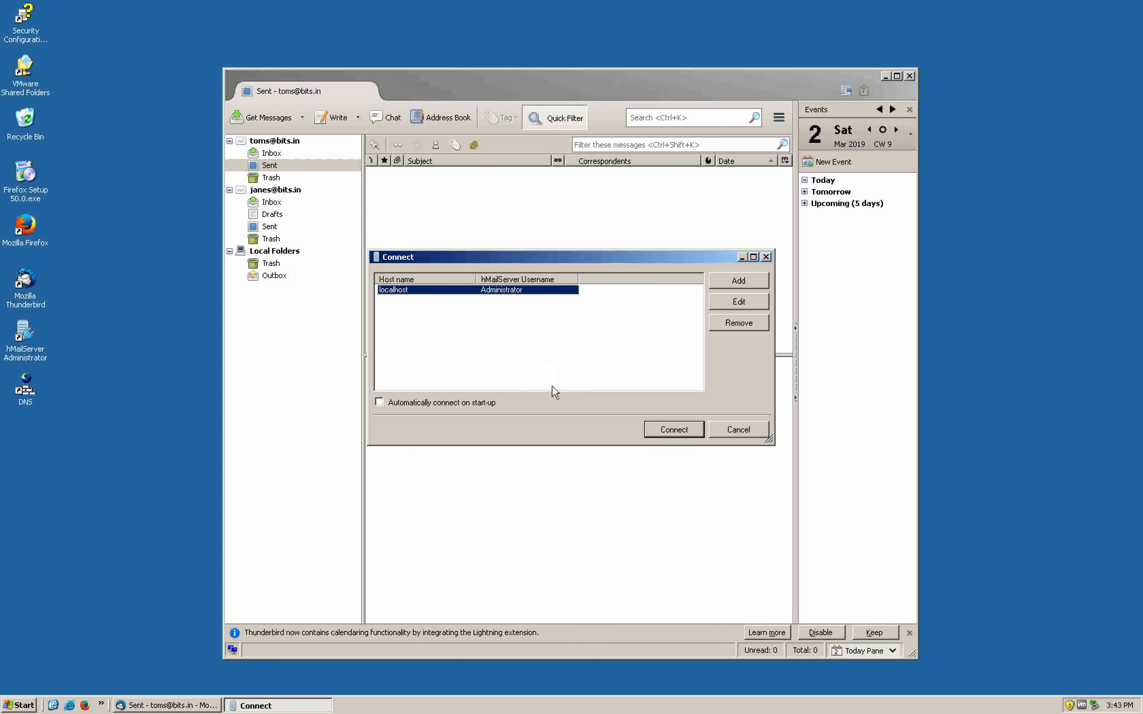
pyautogui.click(662, 430)
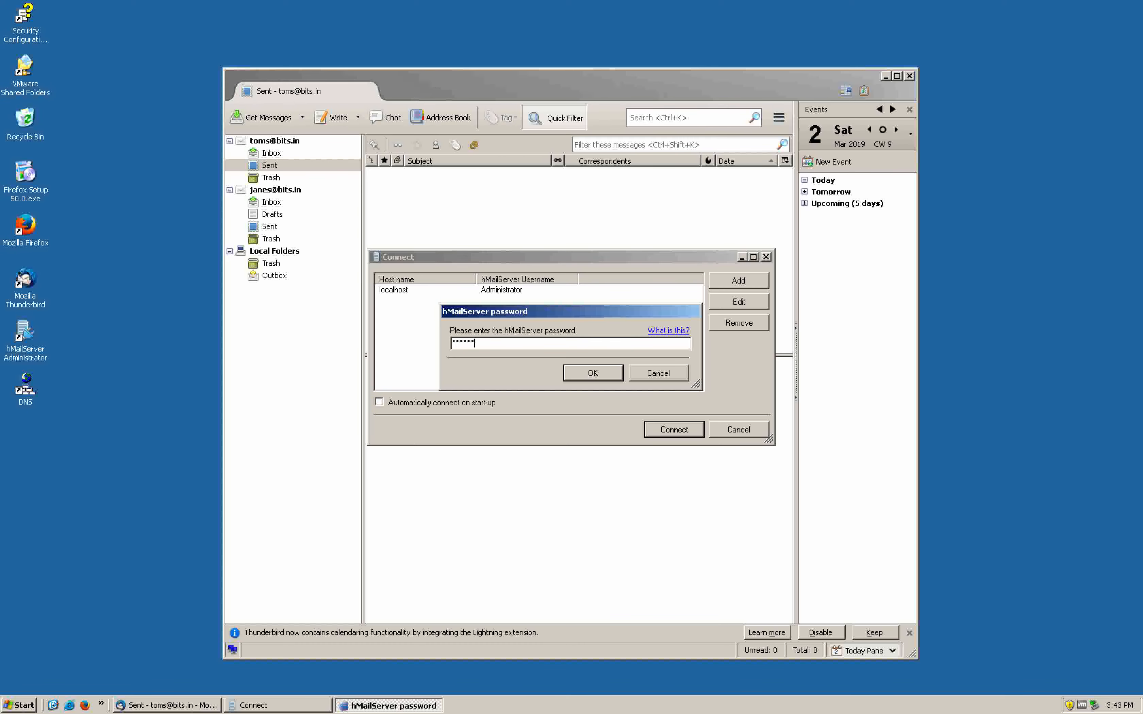
pyautogui.press('Return')
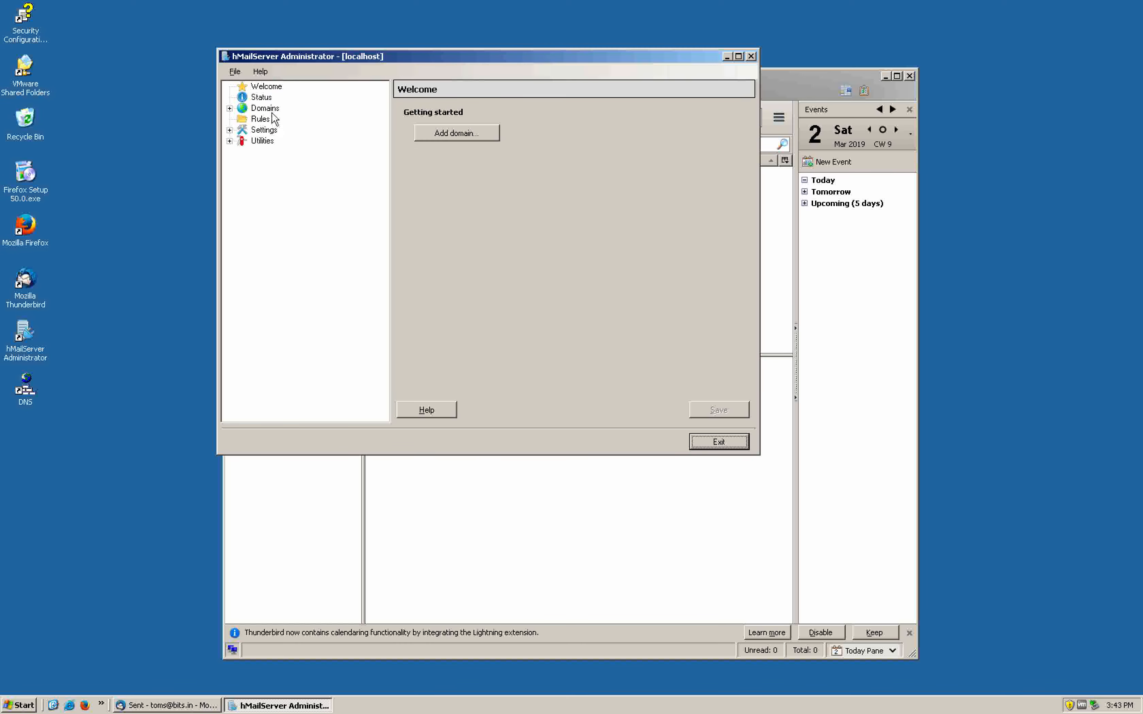
# Expand Domains > bits.in > Accounts and view the first account's settings
pyautogui.moveTo(373, 60); pyautogui.dragTo(416, 51)
pyautogui.click(311, 95)
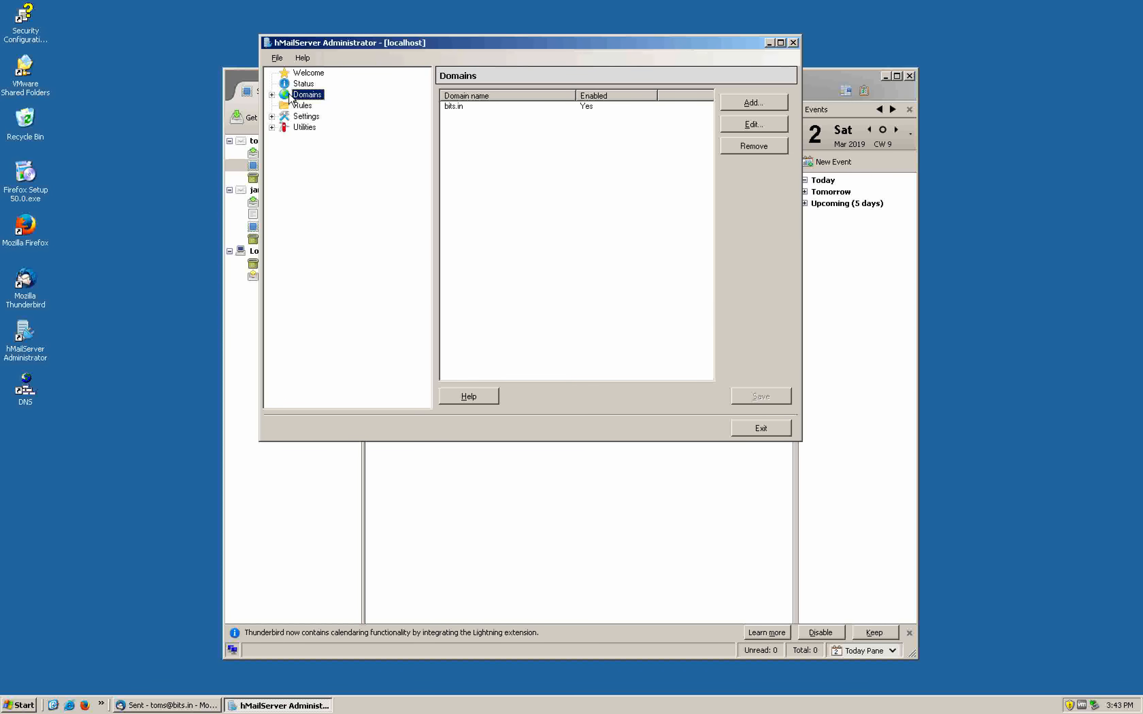
pyautogui.click(272, 95)
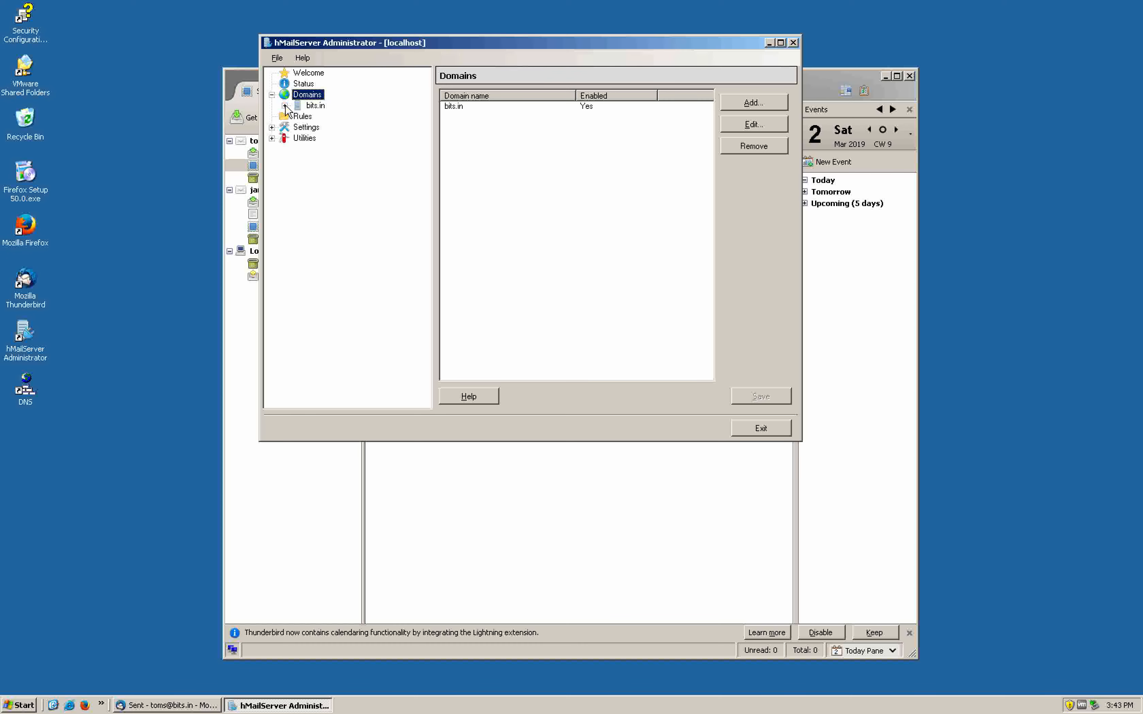
pyautogui.click(285, 106)
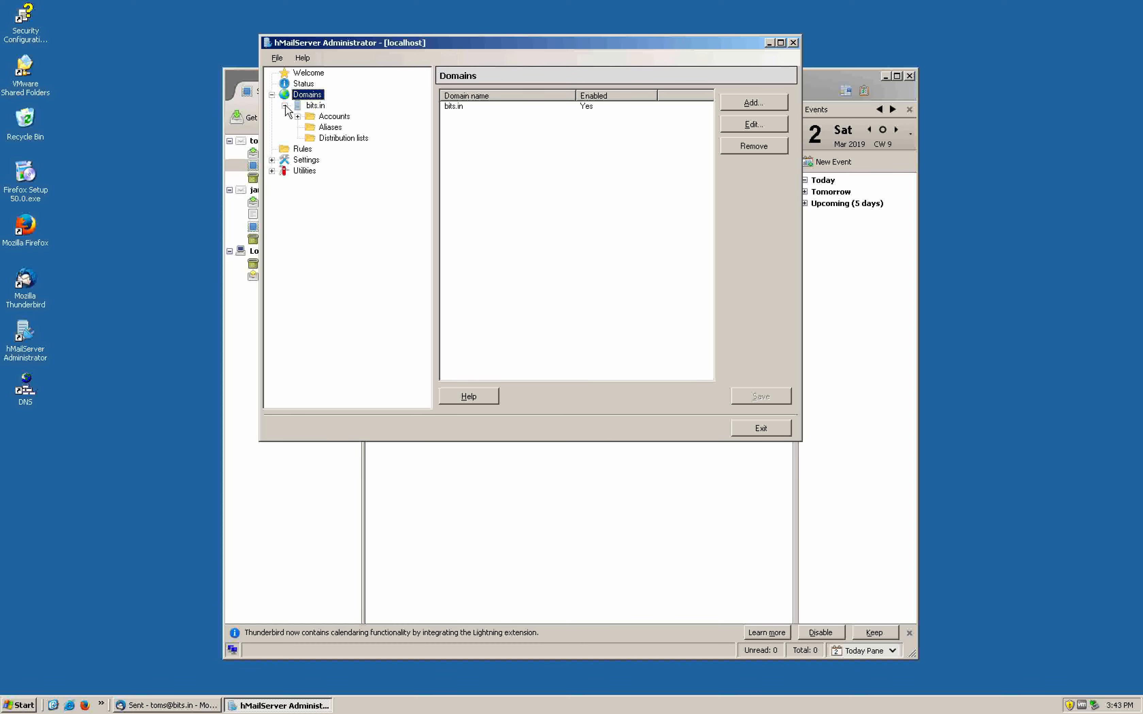
pyautogui.click(297, 117)
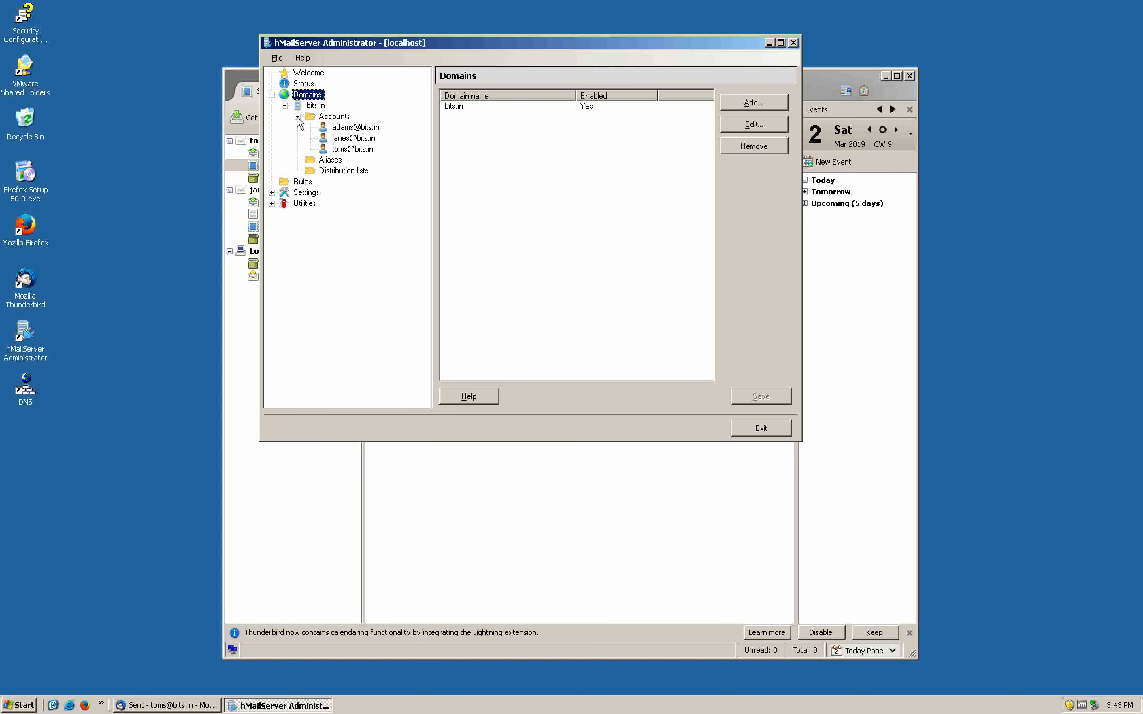
pyautogui.click(357, 128)
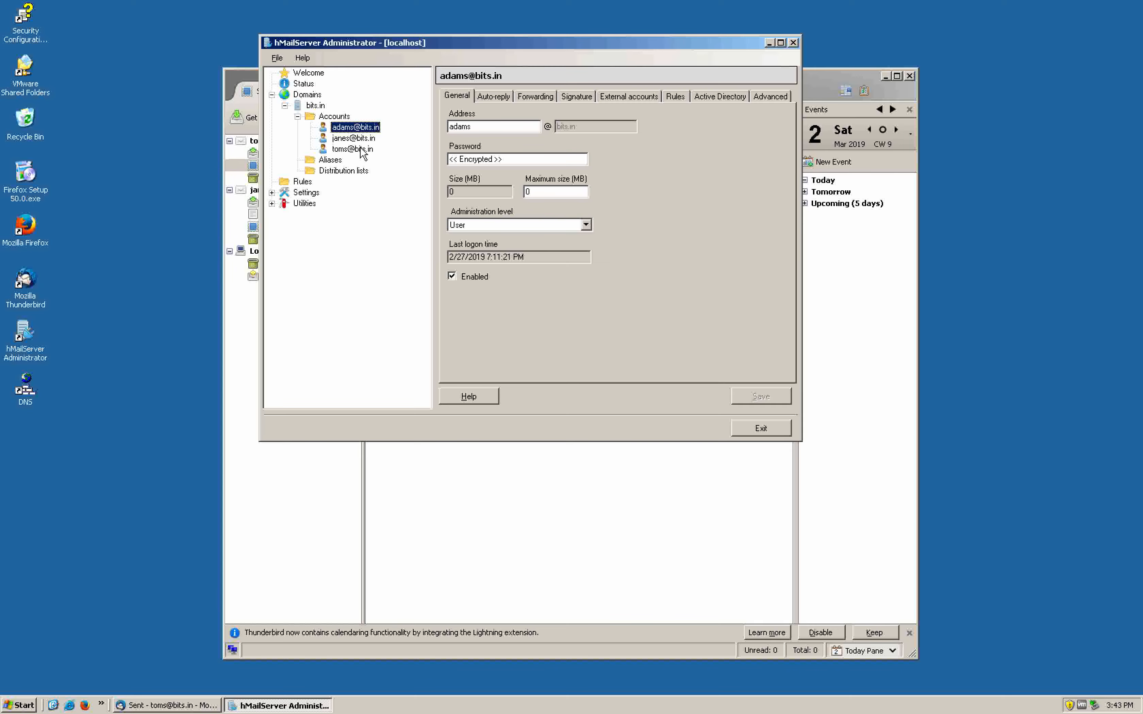
# Review the bits.in domain settings and its second and third accounts, then go to abc.com
pyautogui.hotkey('ctrl', 'Up')
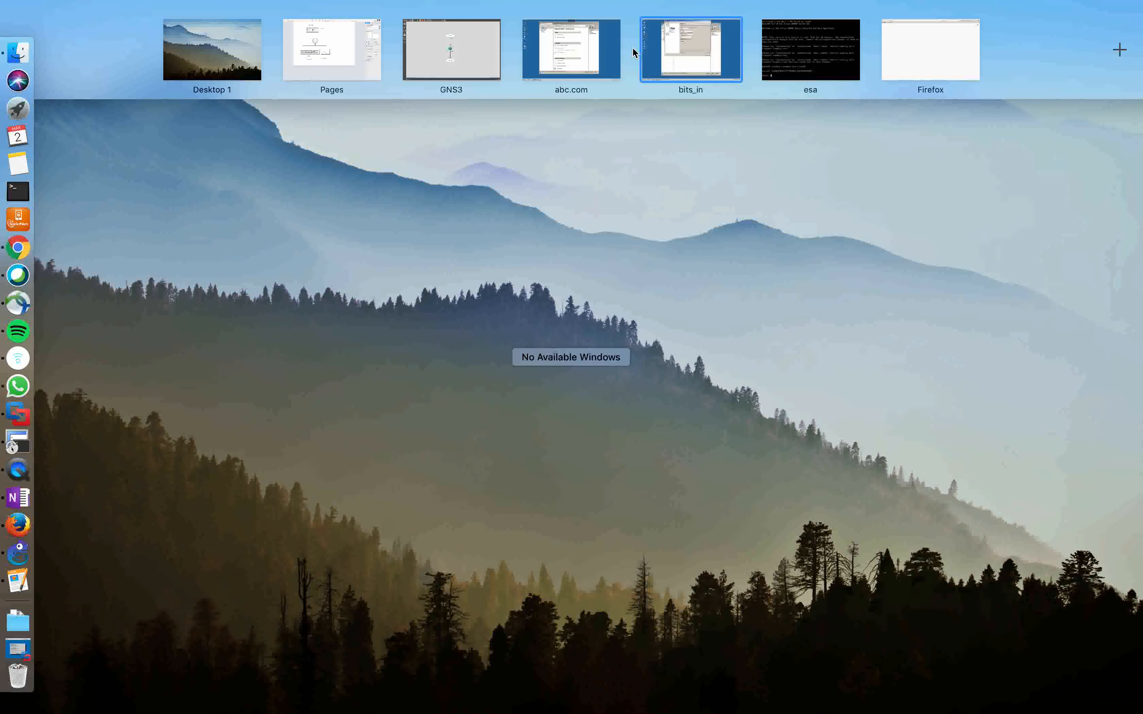
pyautogui.click(644, 62)
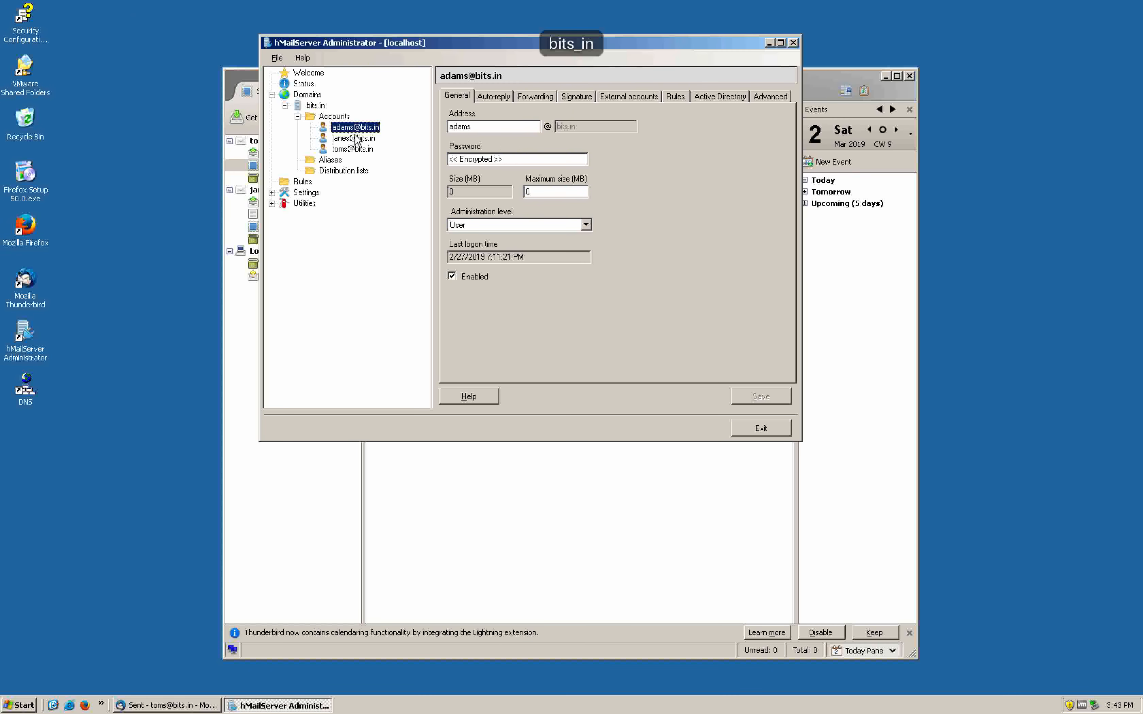
pyautogui.click(316, 96)
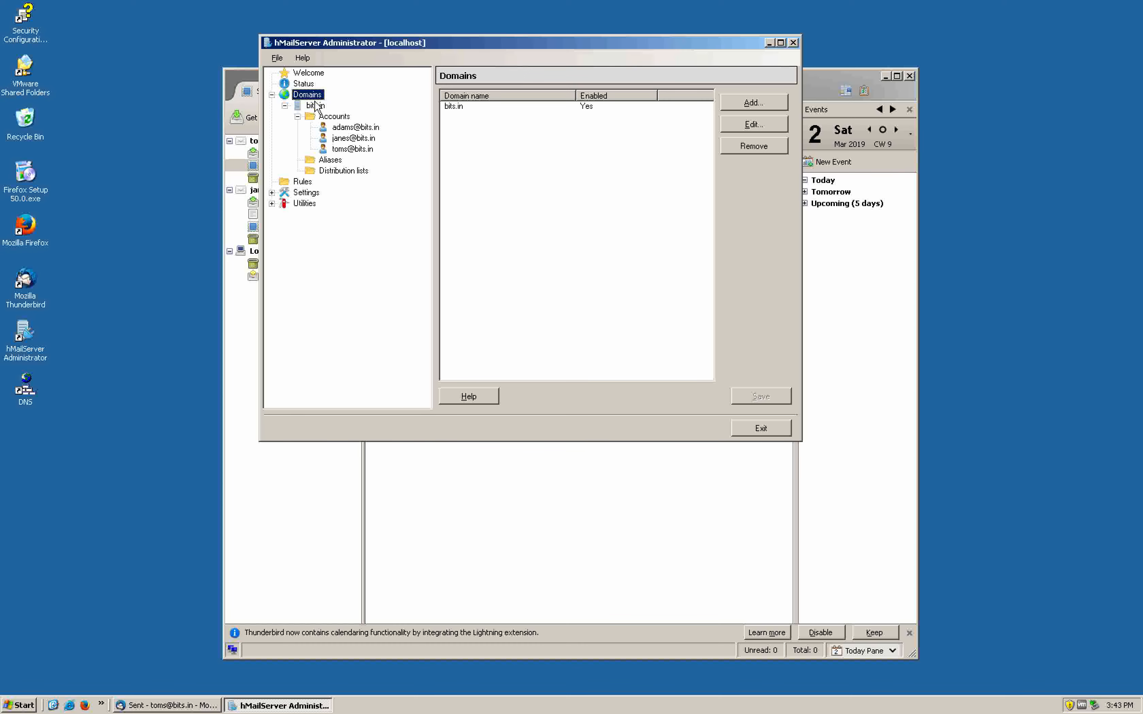
pyautogui.click(315, 104)
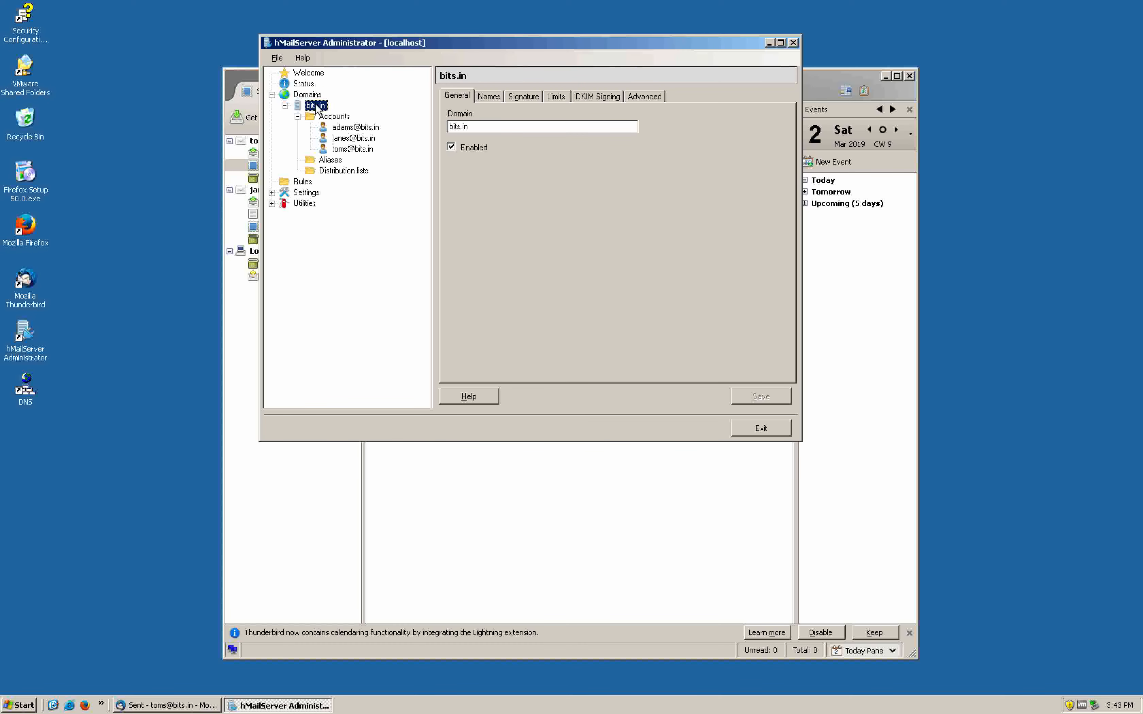
pyautogui.click(349, 138)
pyautogui.click(348, 149)
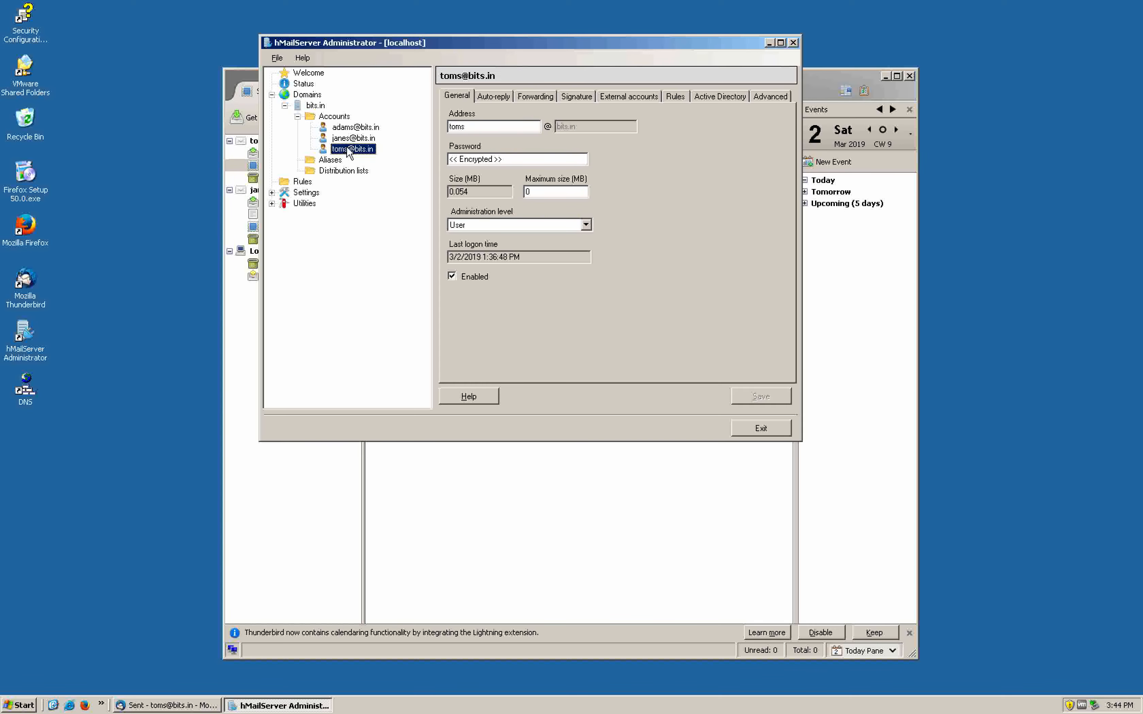
pyautogui.hotkey('ctrl', 'Up')
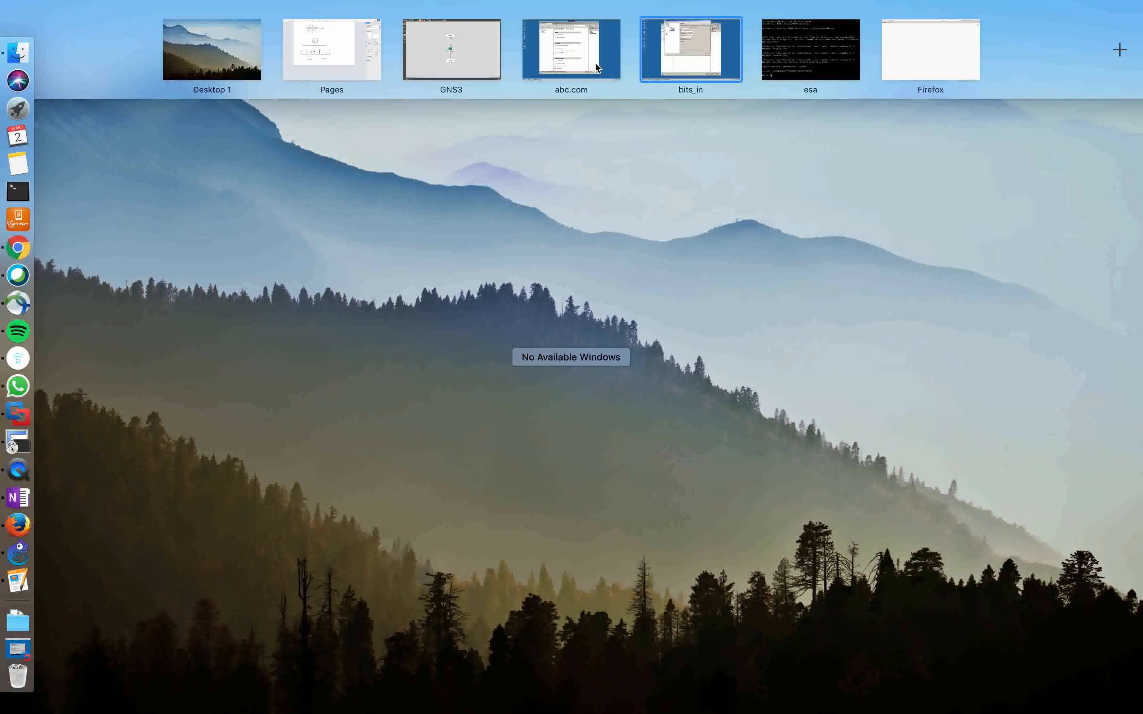
pyautogui.click(594, 62)
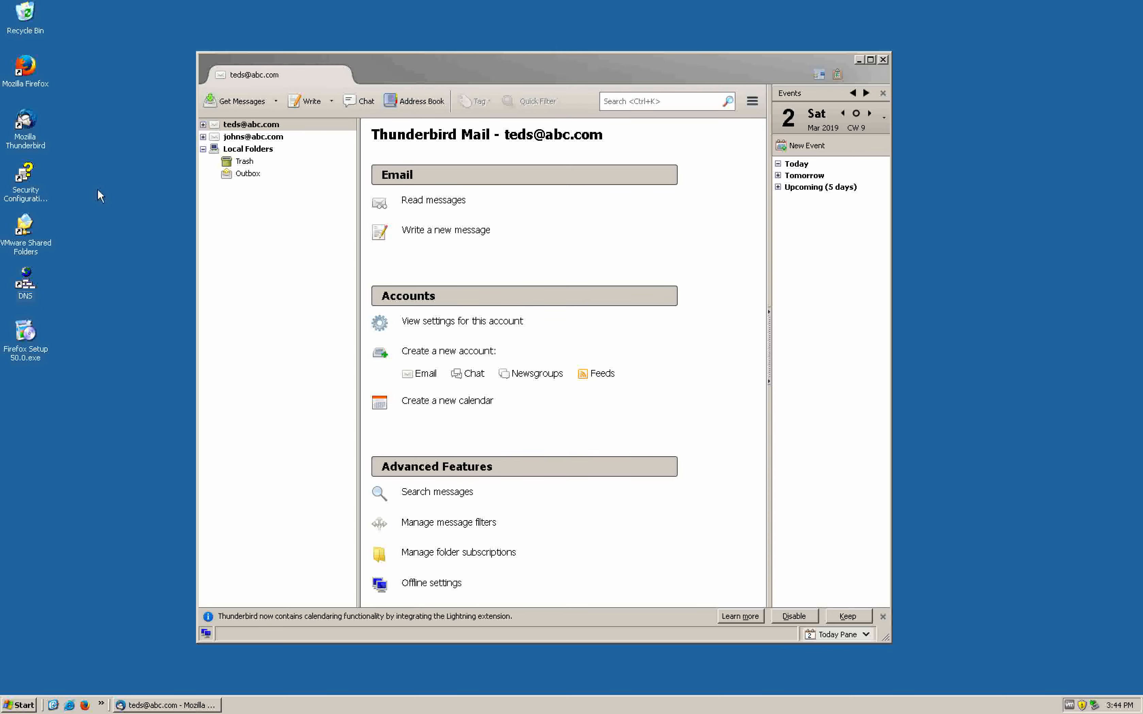
# Launch hMailServer Administrator on abc.com and connect to localhost with the administrator password
pyautogui.click(18, 705)
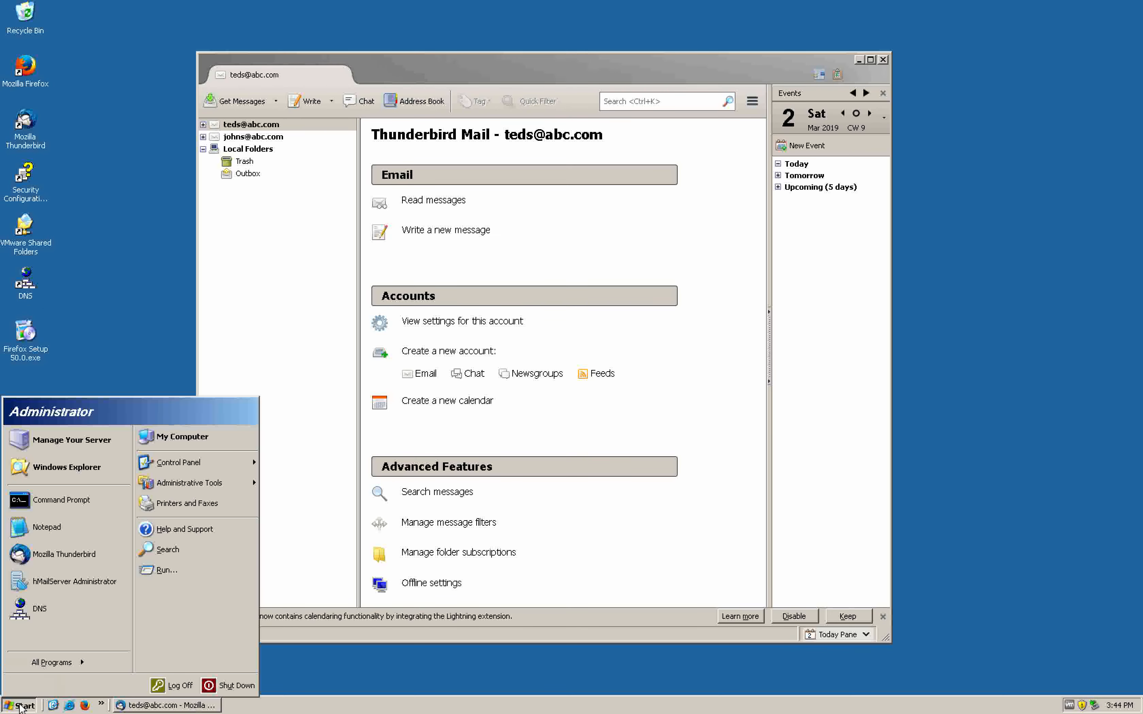
pyautogui.click(78, 580)
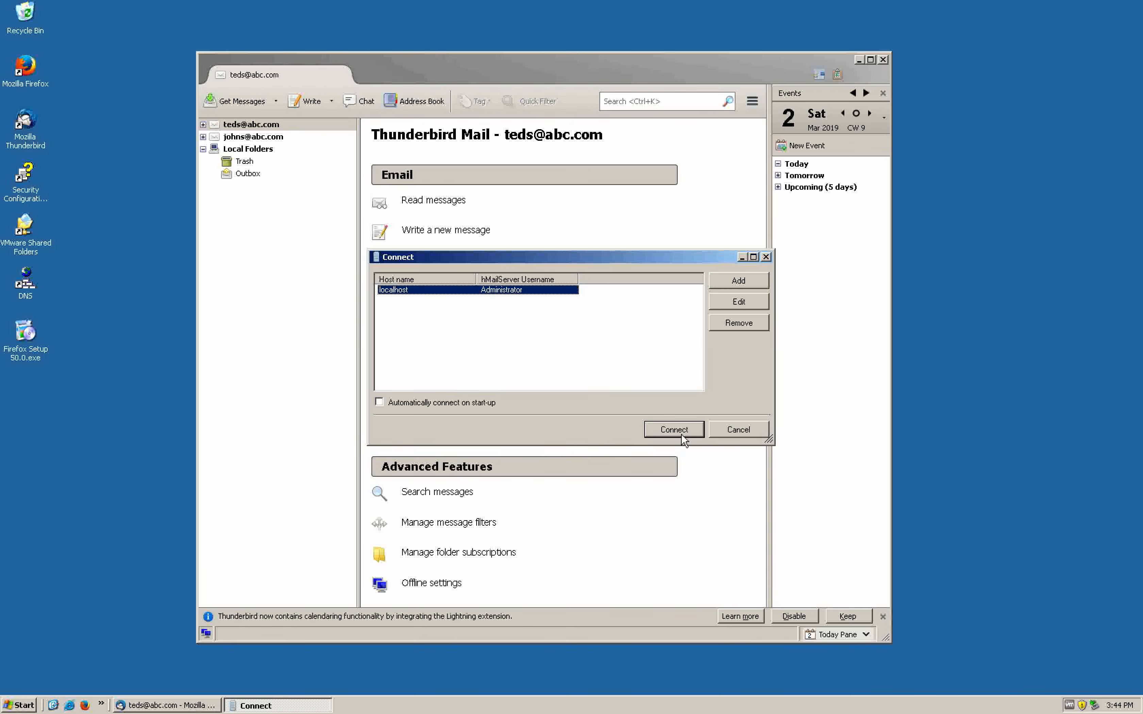
pyautogui.click(681, 430)
pyautogui.write('*')
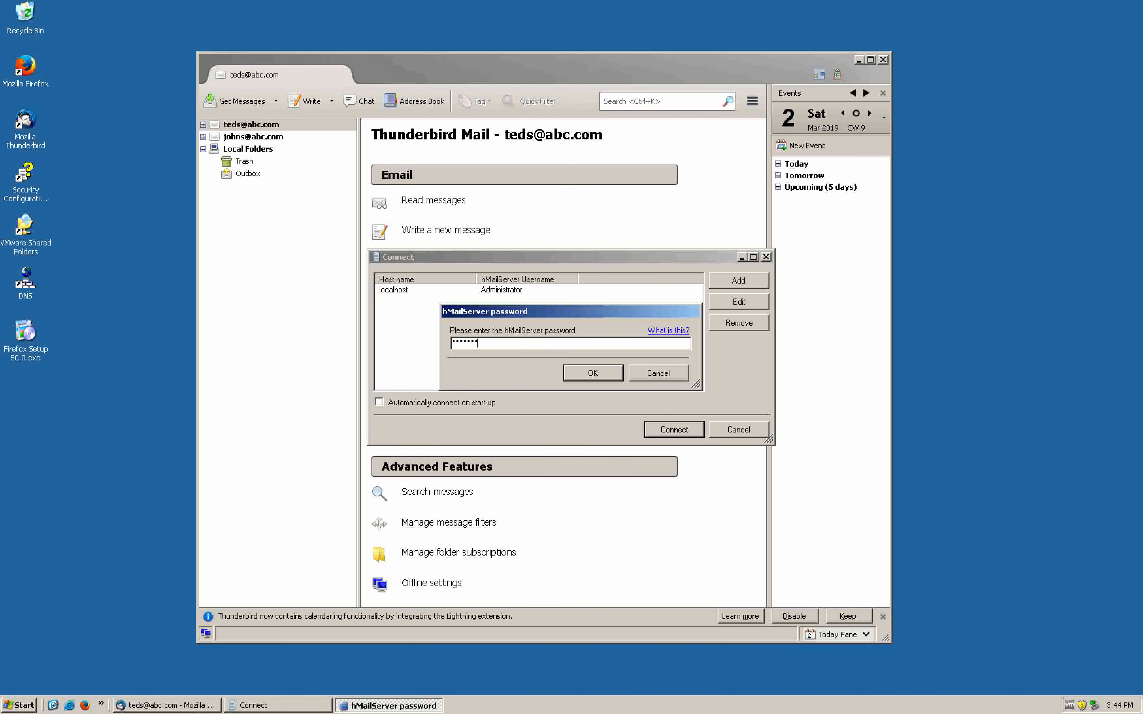
pyautogui.write('********')
pyautogui.press('Return')
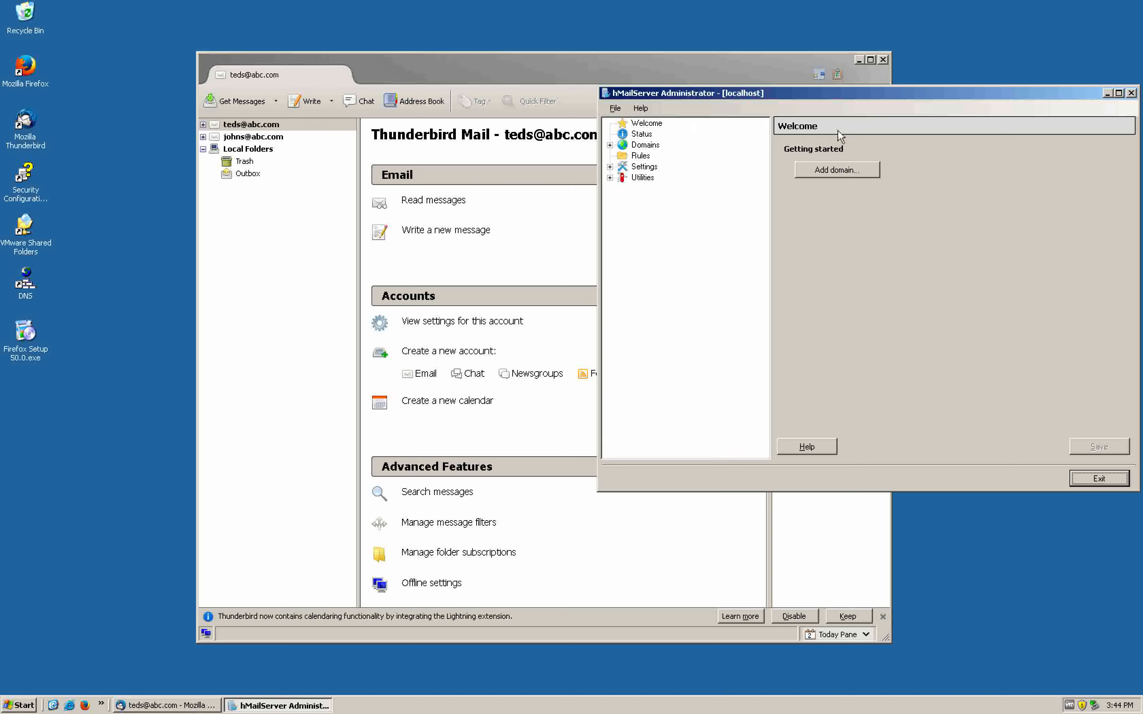
# Expand abc.com's accounts and view the second, then the first account's settings
pyautogui.moveTo(850, 93); pyautogui.dragTo(399, 110)
pyautogui.click(197, 163)
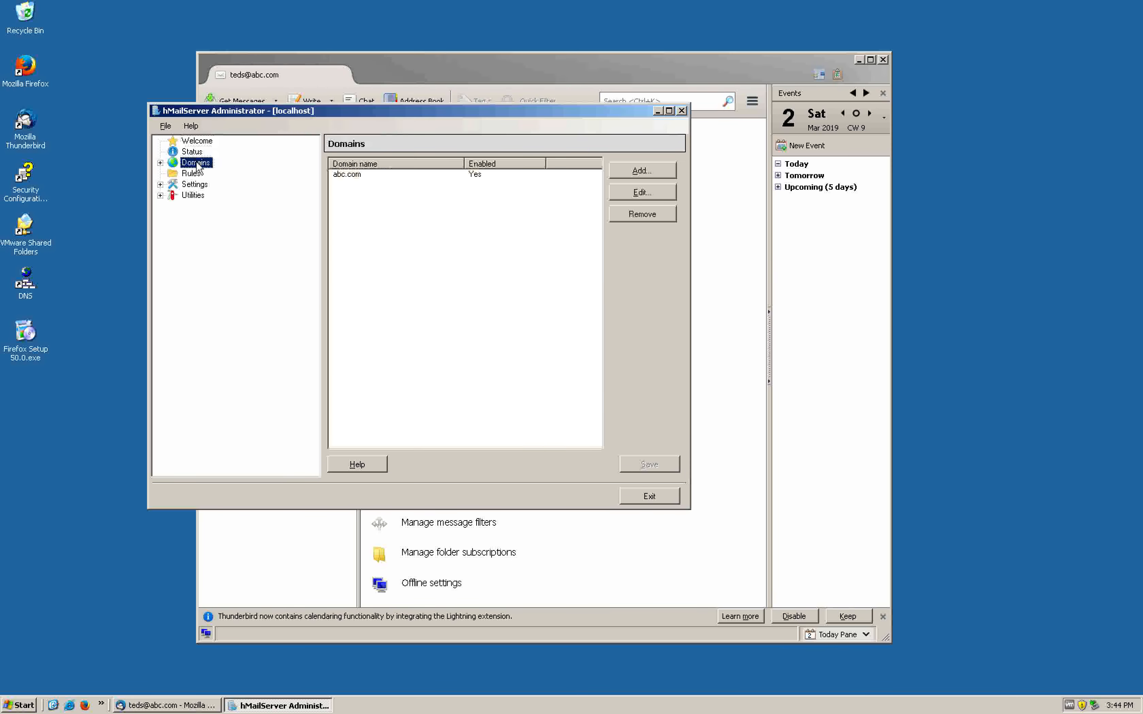
pyautogui.click(160, 163)
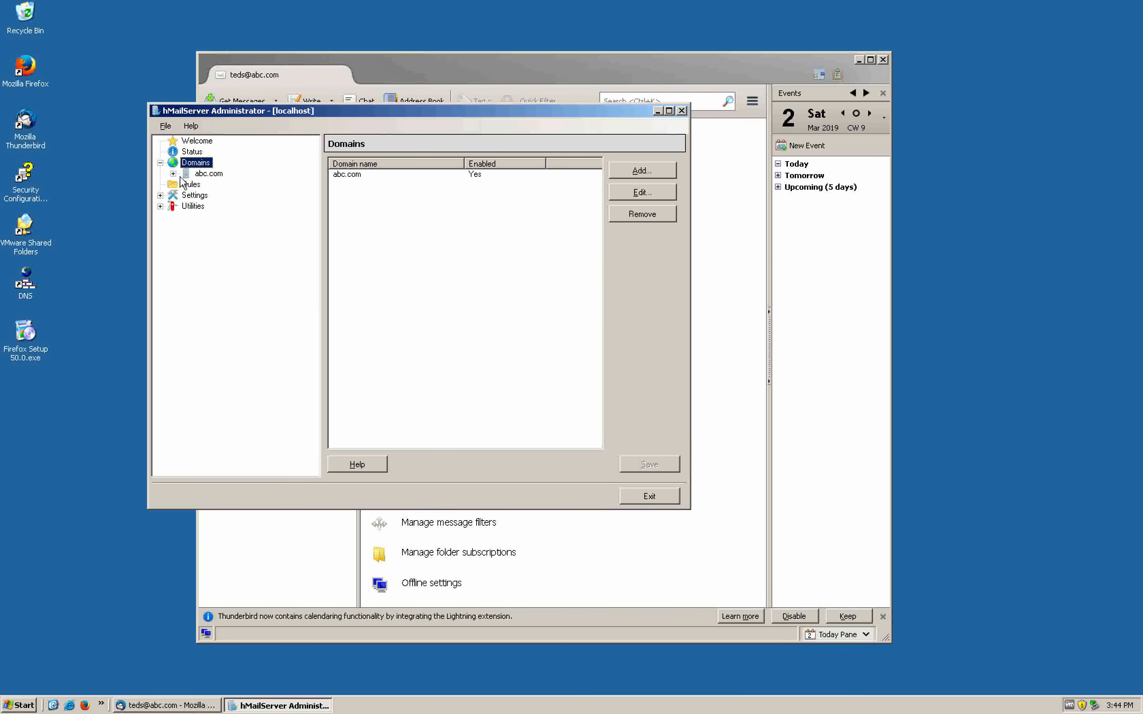
pyautogui.click(195, 174)
pyautogui.click(172, 174)
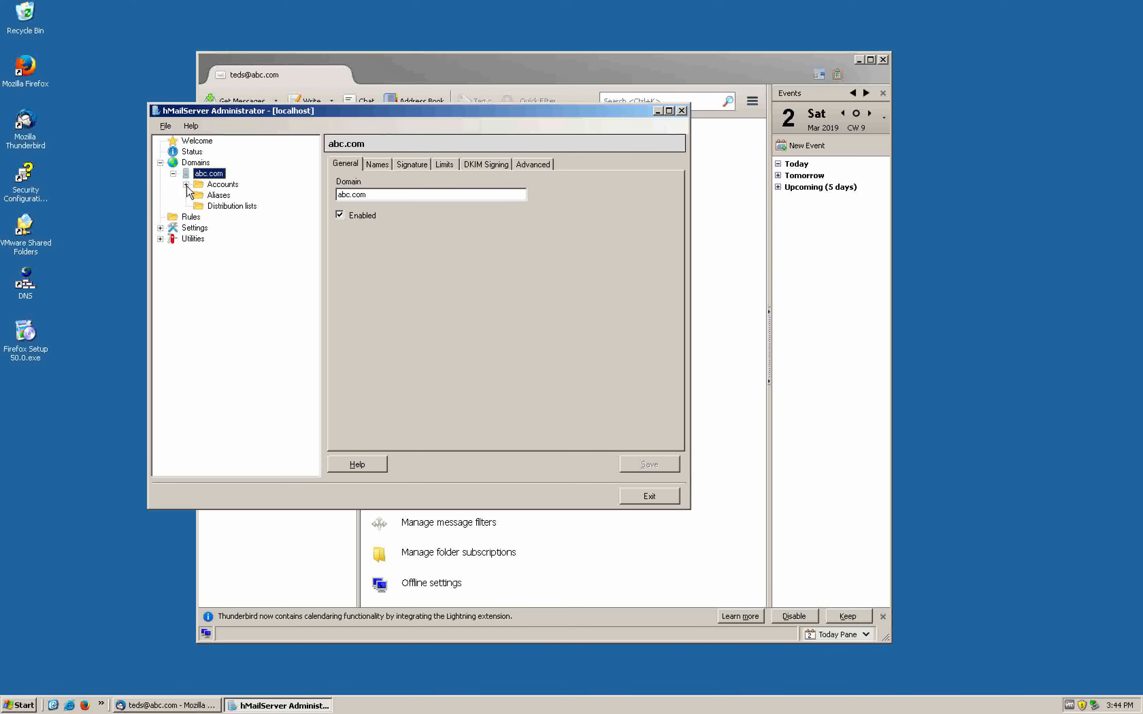
pyautogui.click(186, 184)
pyautogui.click(243, 207)
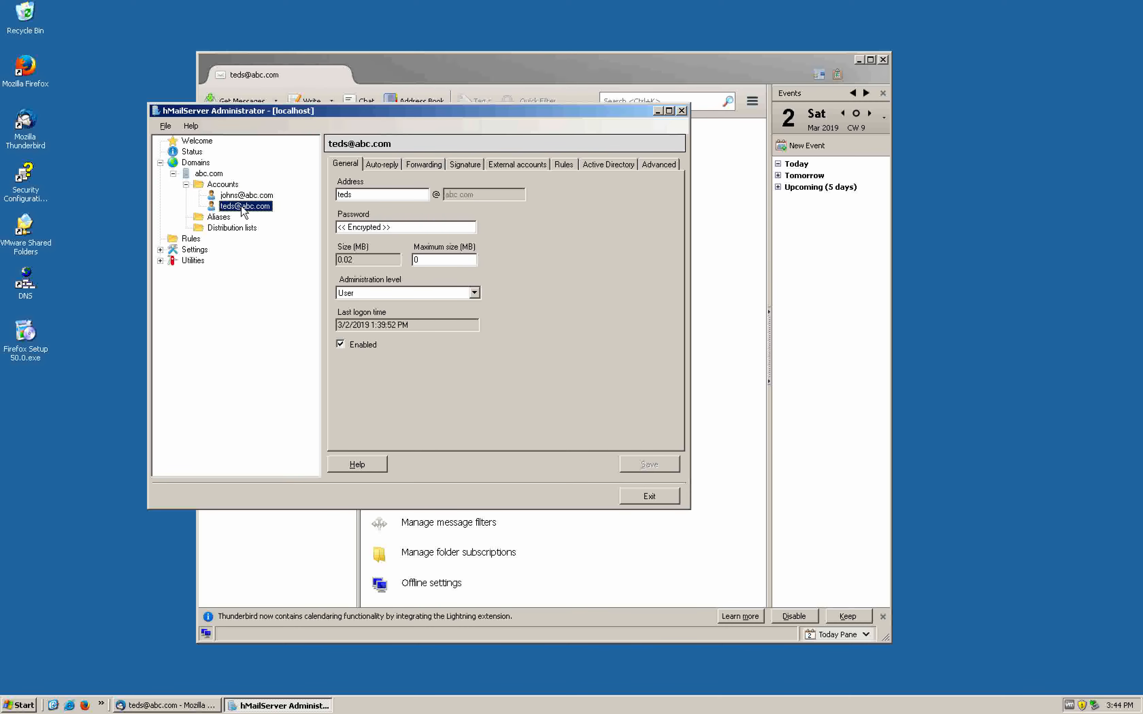
pyautogui.click(239, 193)
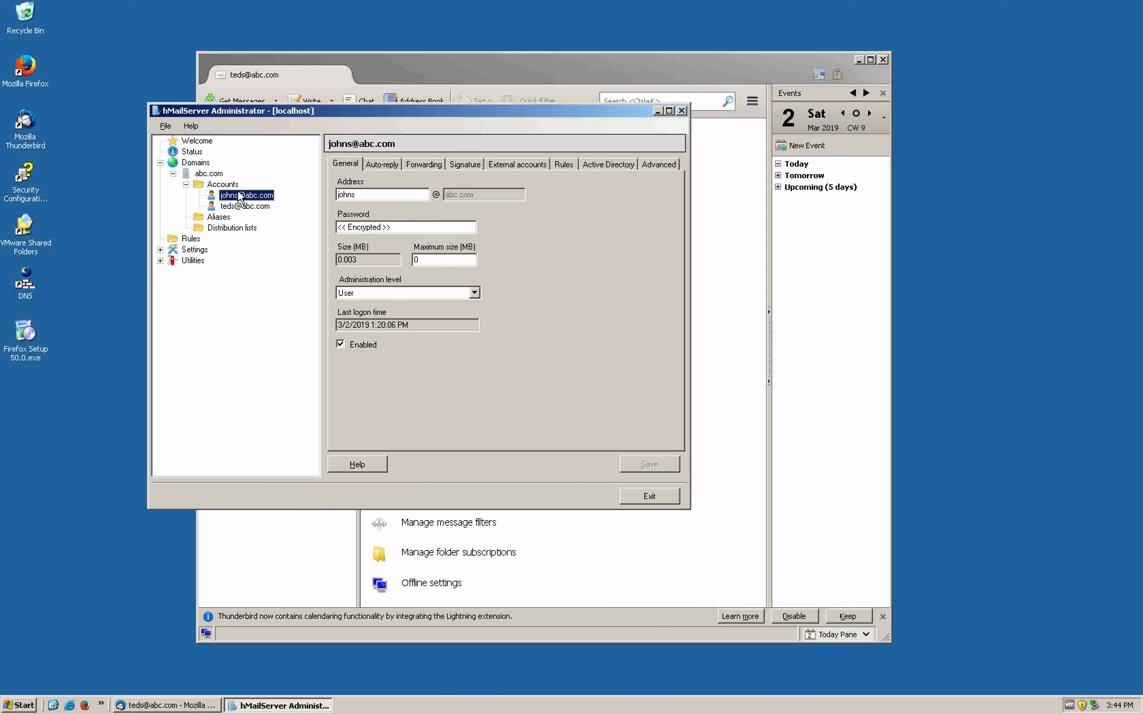
pyautogui.click(83, 287)
pyautogui.click(25, 284)
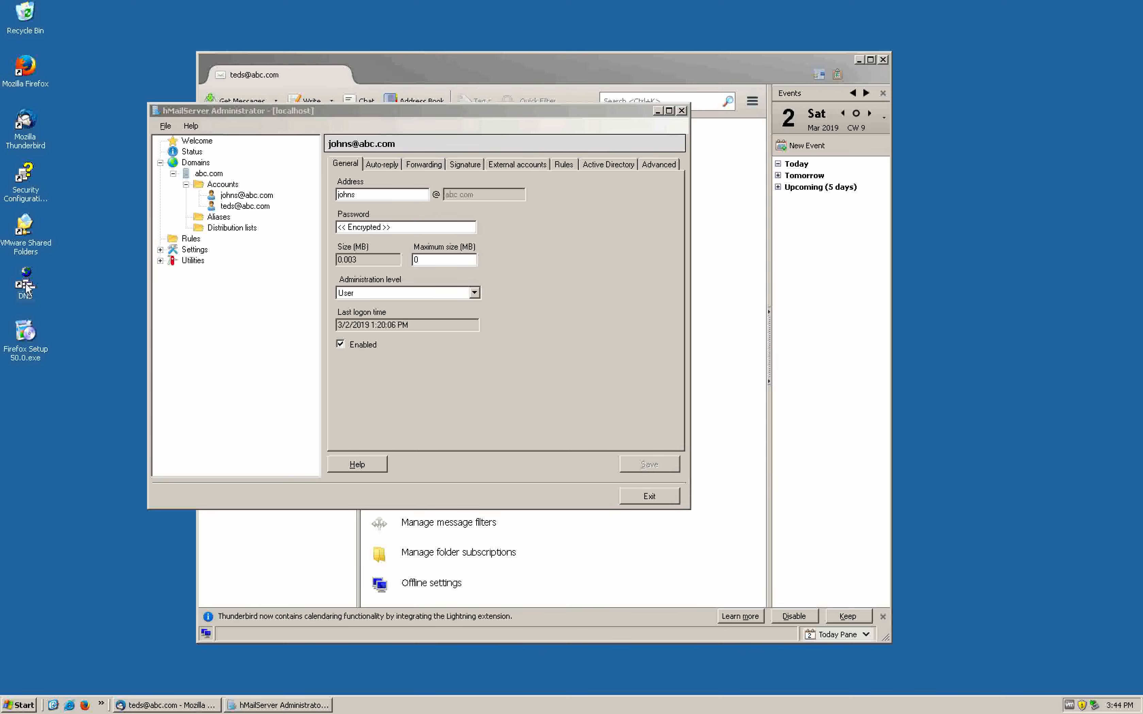
# Launch DNS Manager and check its Forward and Reverse Lookup Zones, both empty
pyautogui.doubleClick(25, 282)
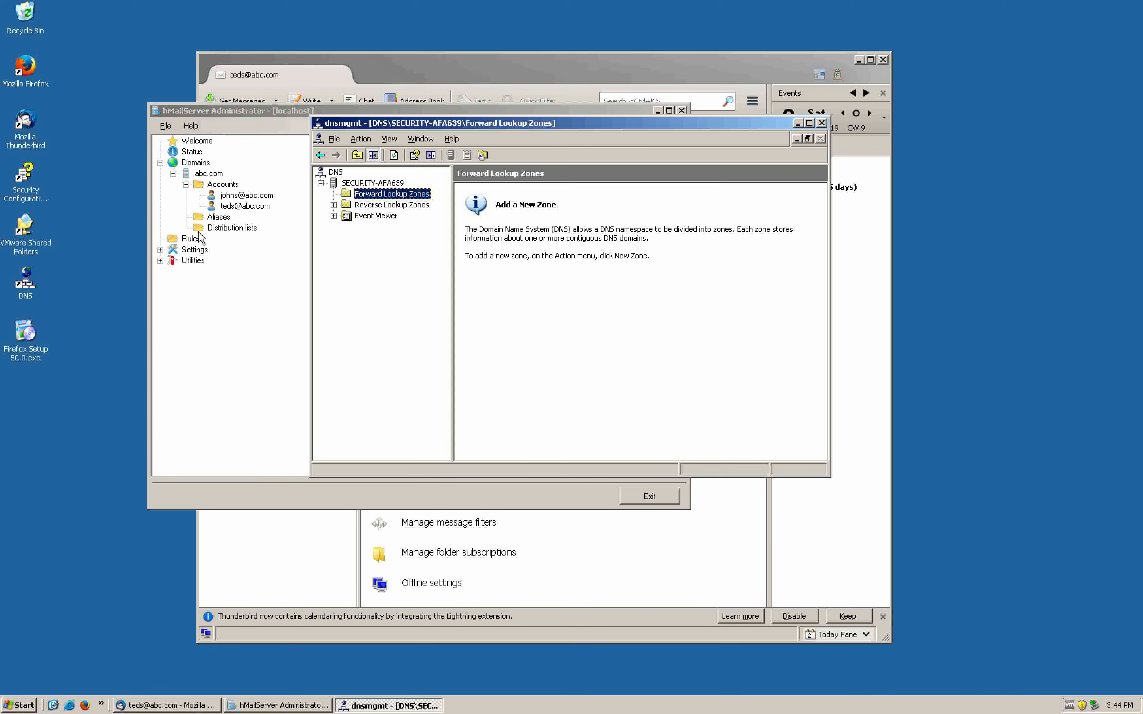
pyautogui.click(354, 205)
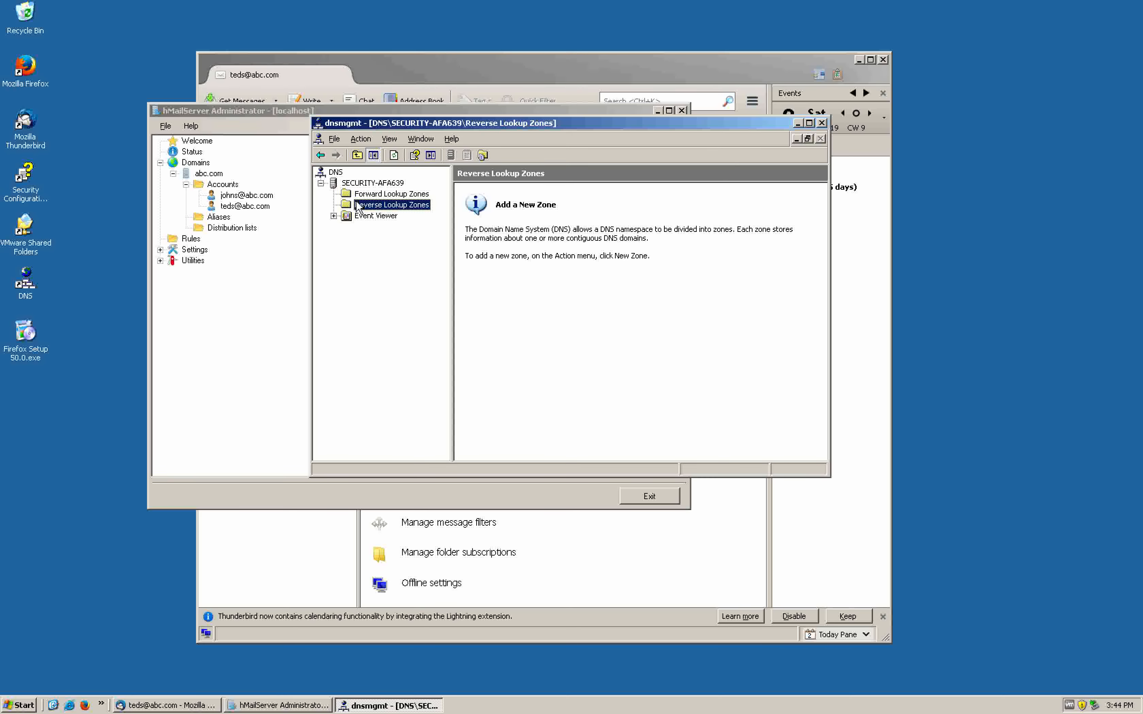
pyautogui.click(358, 198)
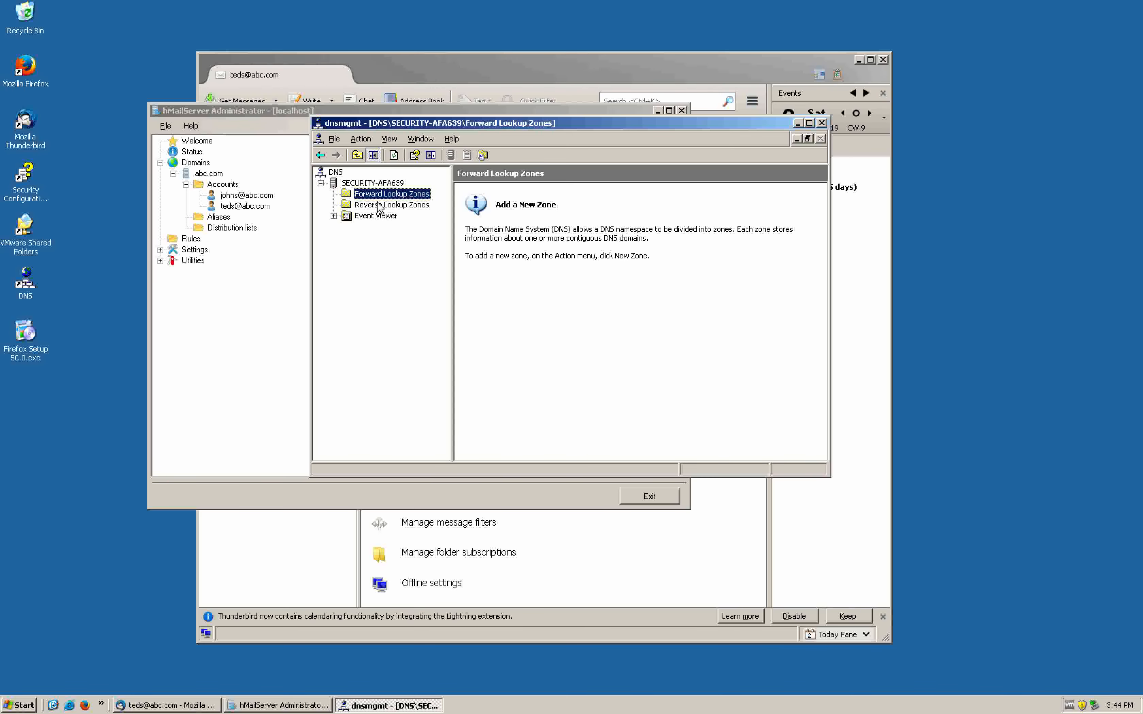
pyautogui.click(378, 205)
pyautogui.click(388, 196)
pyautogui.moveTo(727, 123); pyautogui.dragTo(728, 235)
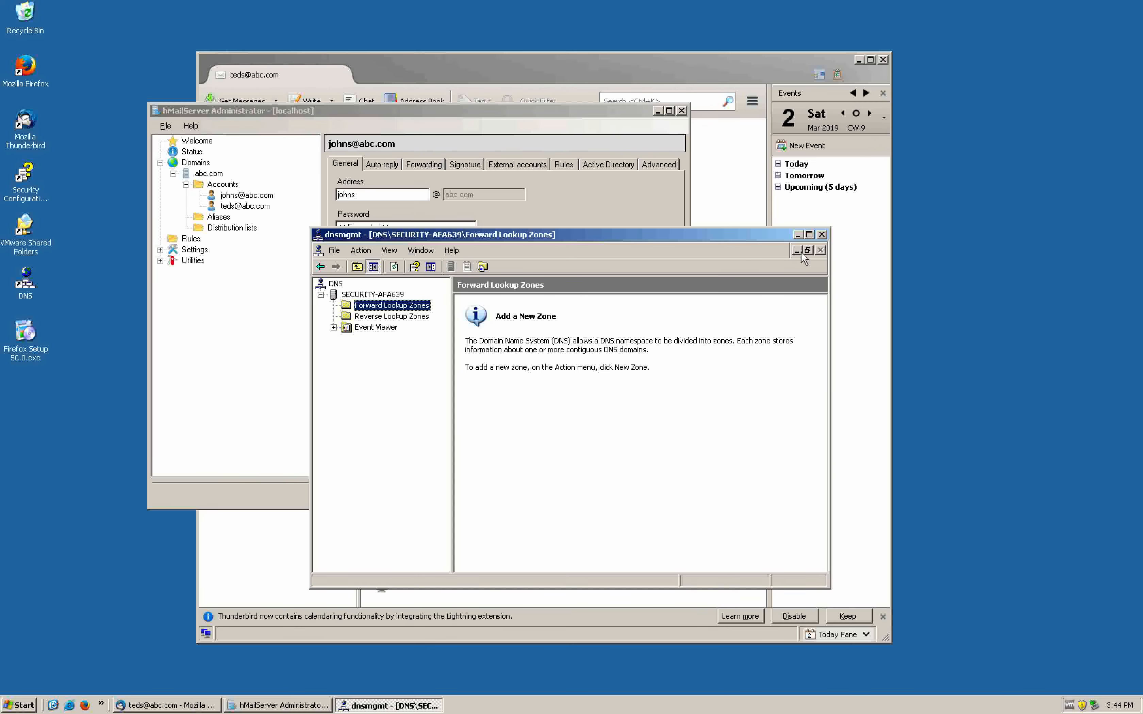
# Close DNS Manager, move hMailServer aside and bring the Thunderbird mailbox forward
pyautogui.click(822, 235)
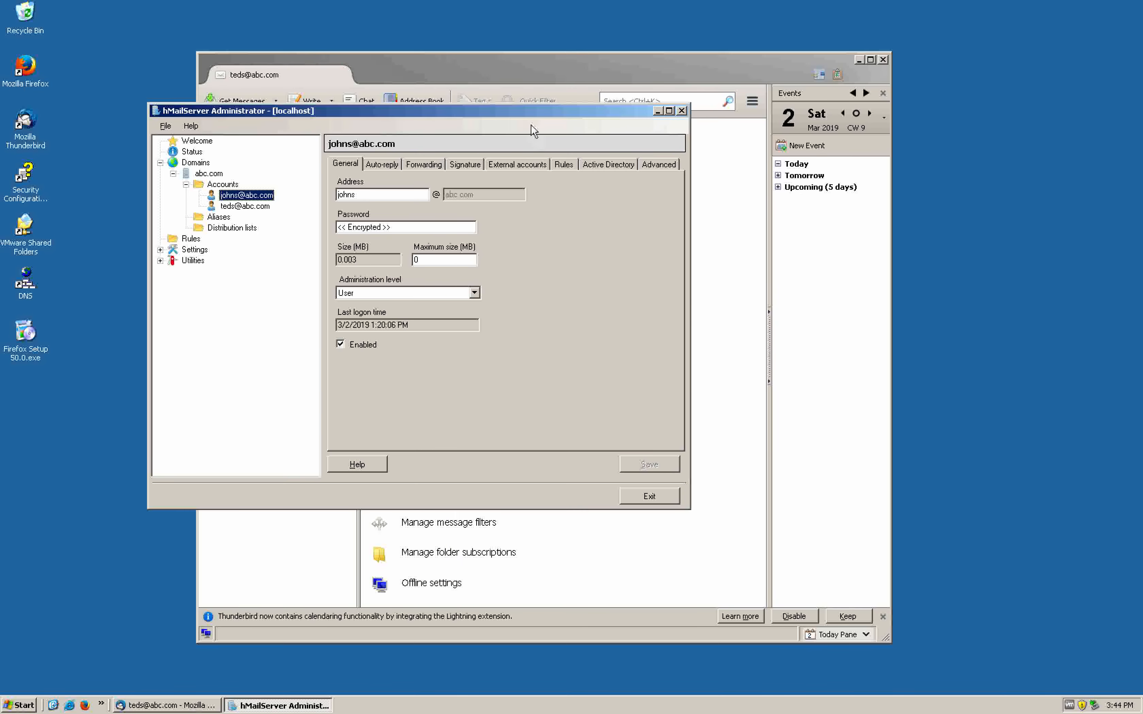
pyautogui.moveTo(524, 111); pyautogui.dragTo(471, 177)
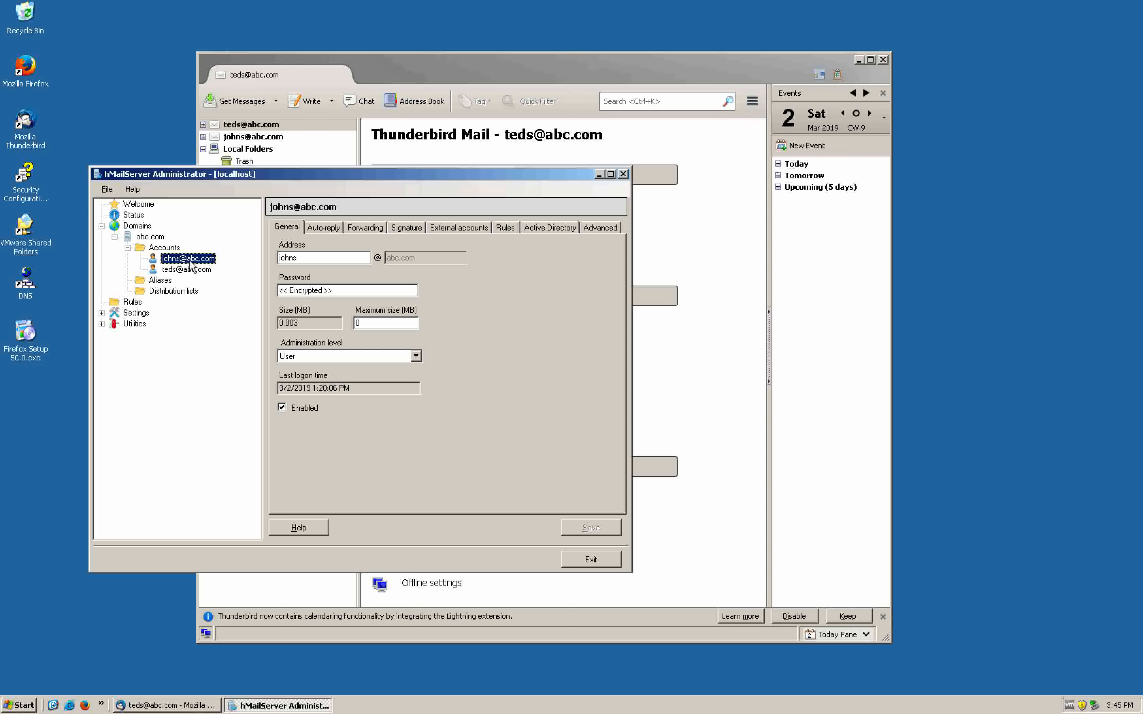
pyautogui.click(432, 70)
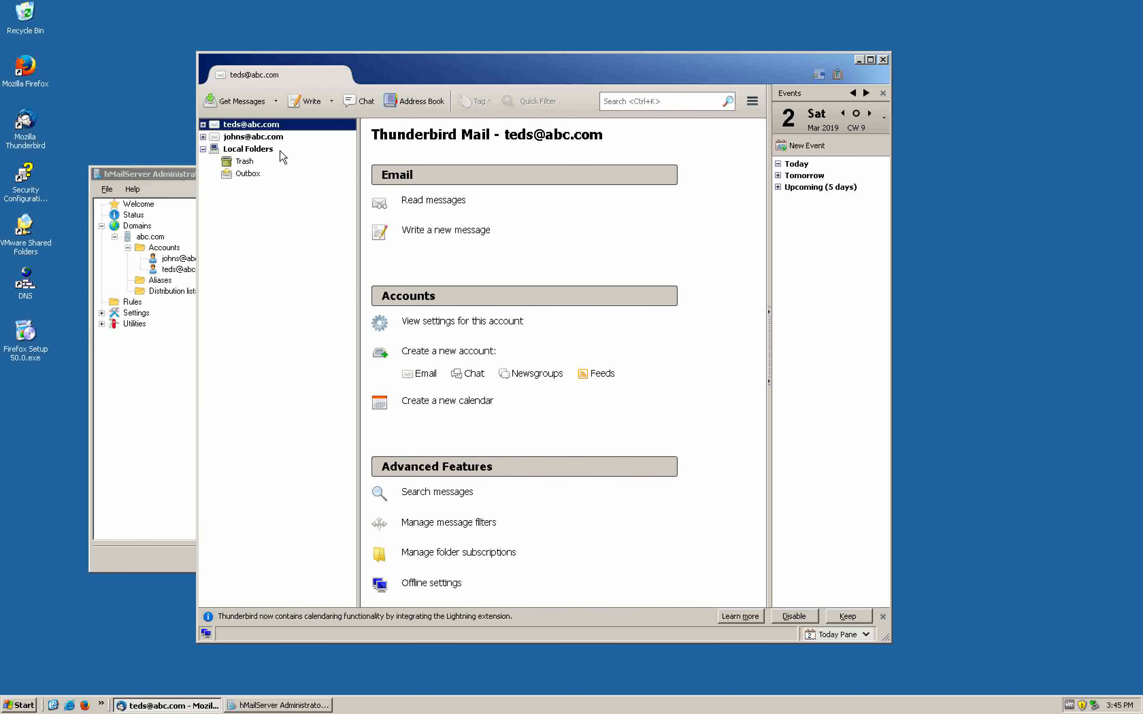
pyautogui.hotkey('ctrl', 'Left')
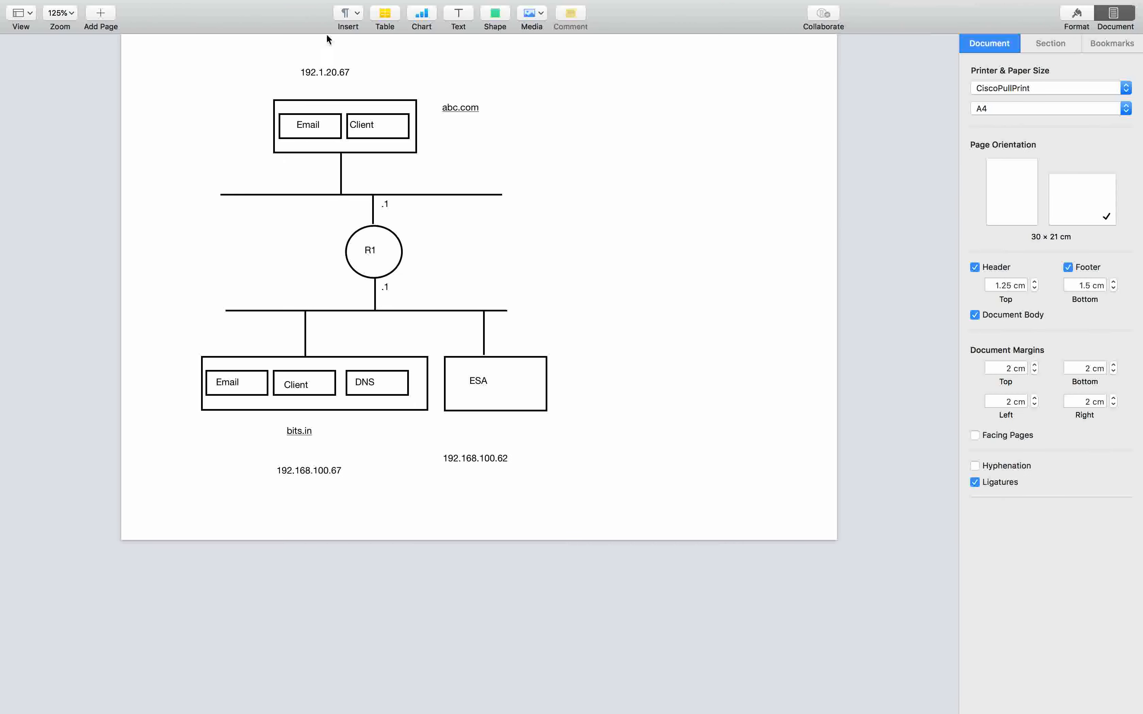
# On the bits.in machine, view the bits.in domain settings in hMailServer Administrator
pyautogui.hotkey('ctrl', 'Right')
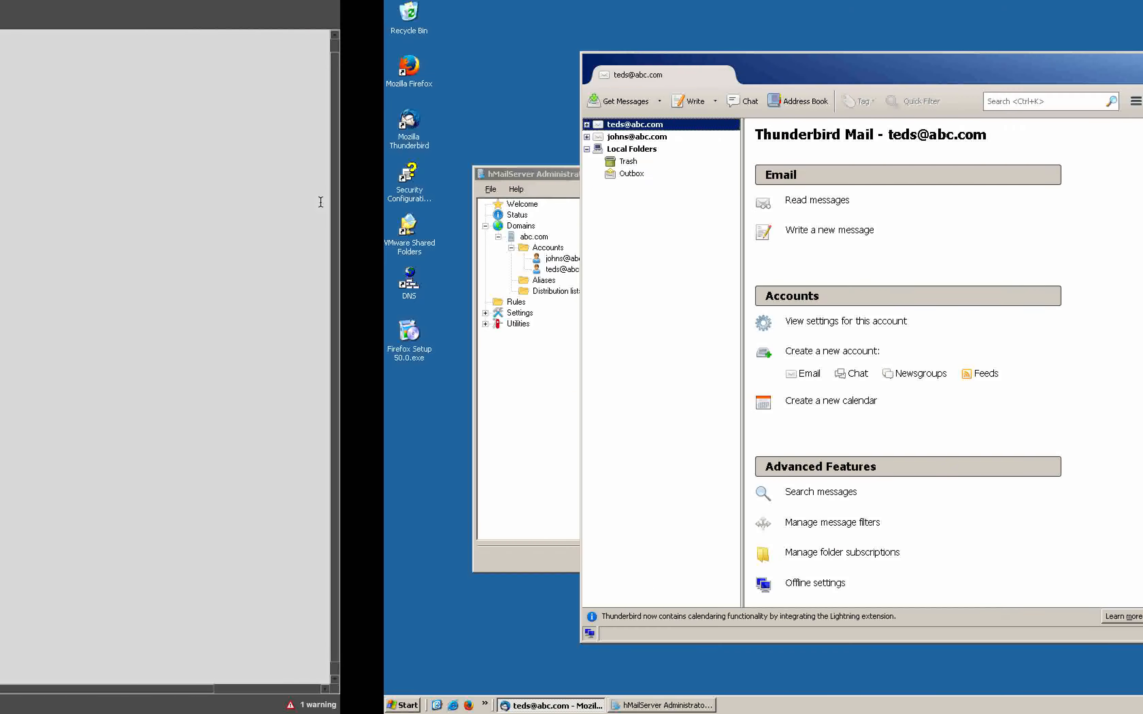
pyautogui.hotkey('ctrl', 'Right')
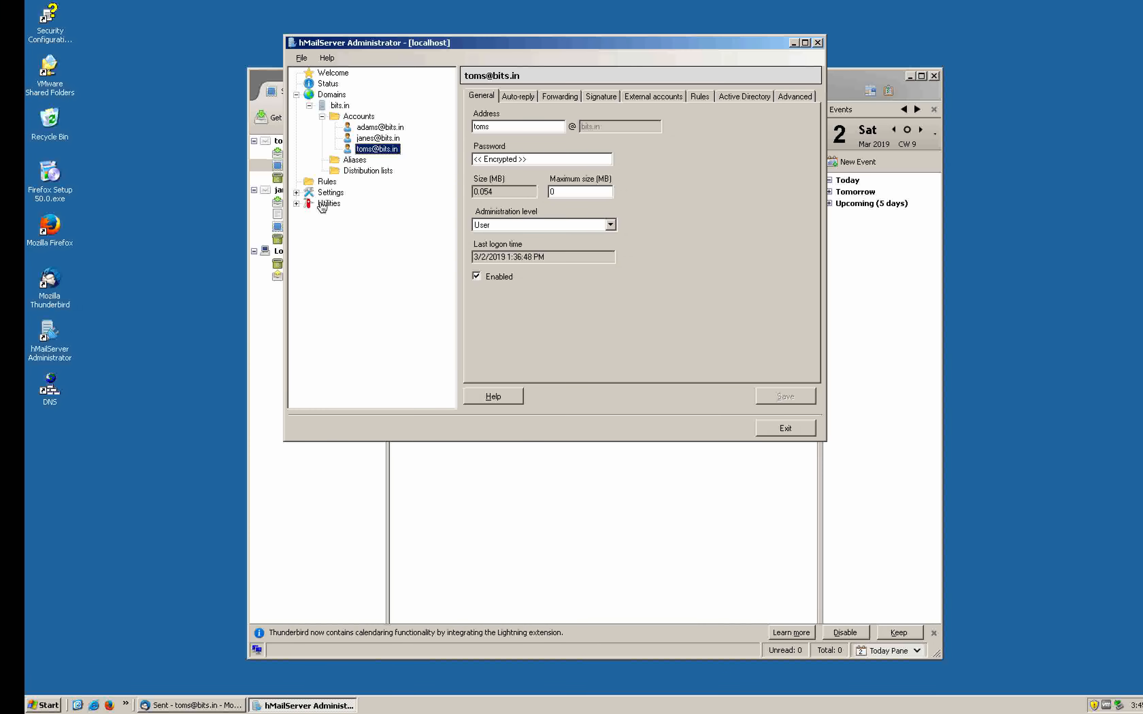
pyautogui.moveTo(467, 46); pyautogui.dragTo(398, 173)
pyautogui.click(250, 232)
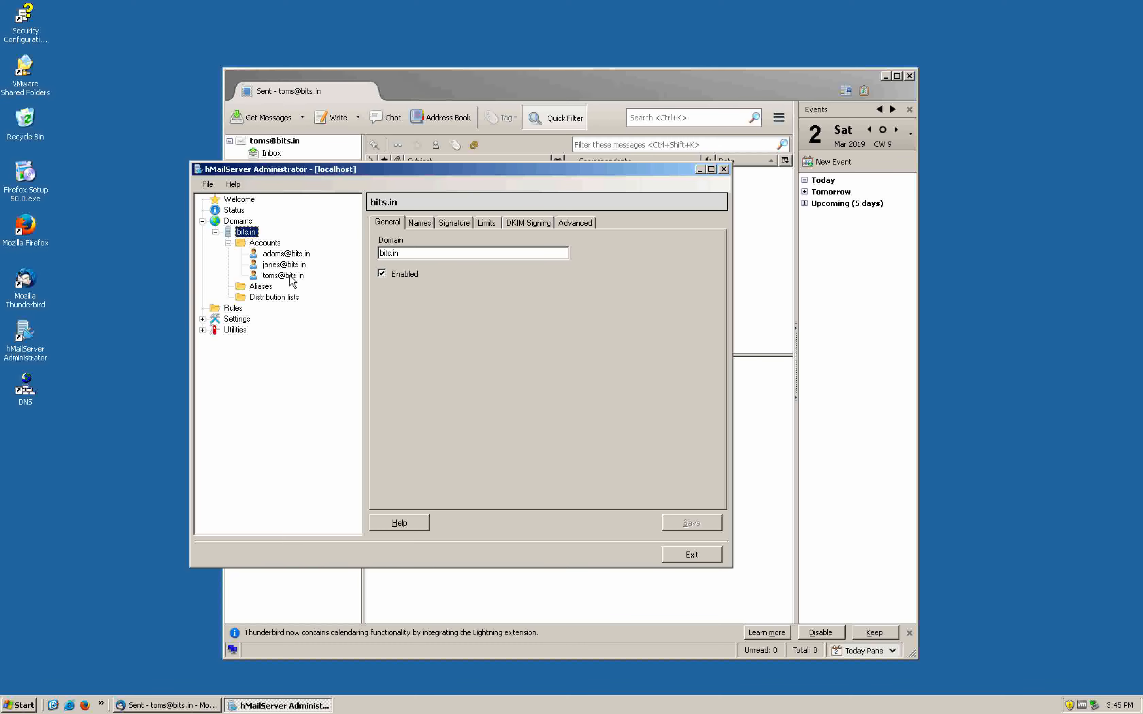
# In Thunderbird, show the first bits.in account's overview and collapse both account trees
pyautogui.click(490, 88)
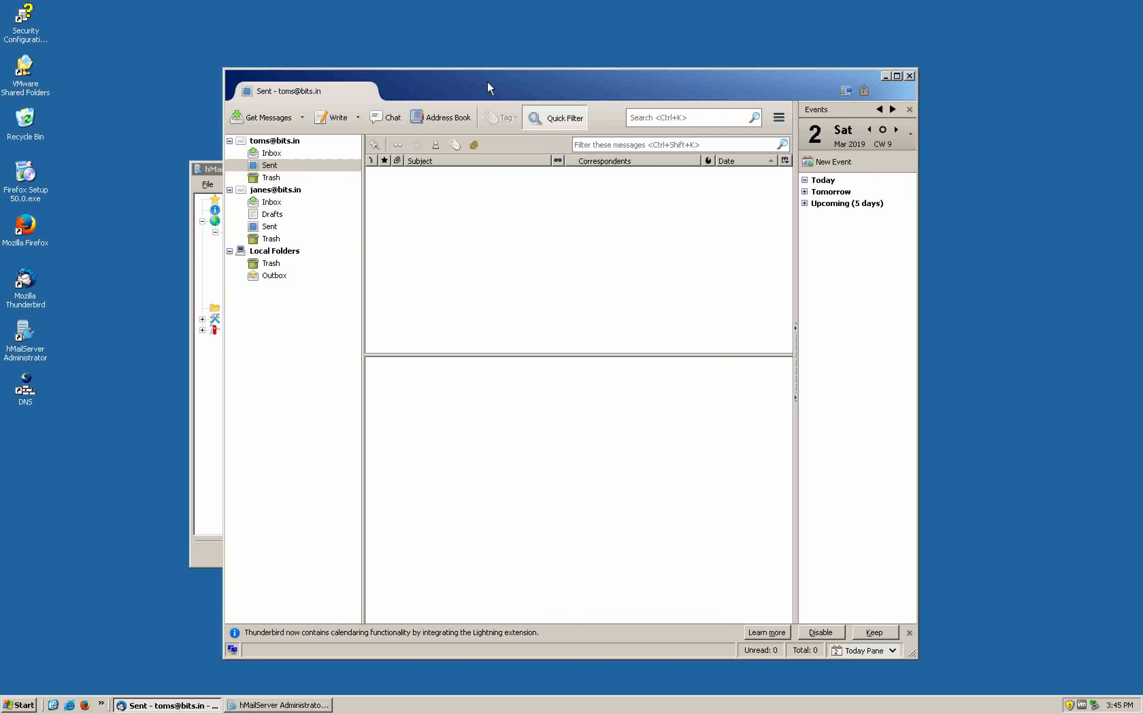
pyautogui.moveTo(456, 90); pyautogui.dragTo(560, 78)
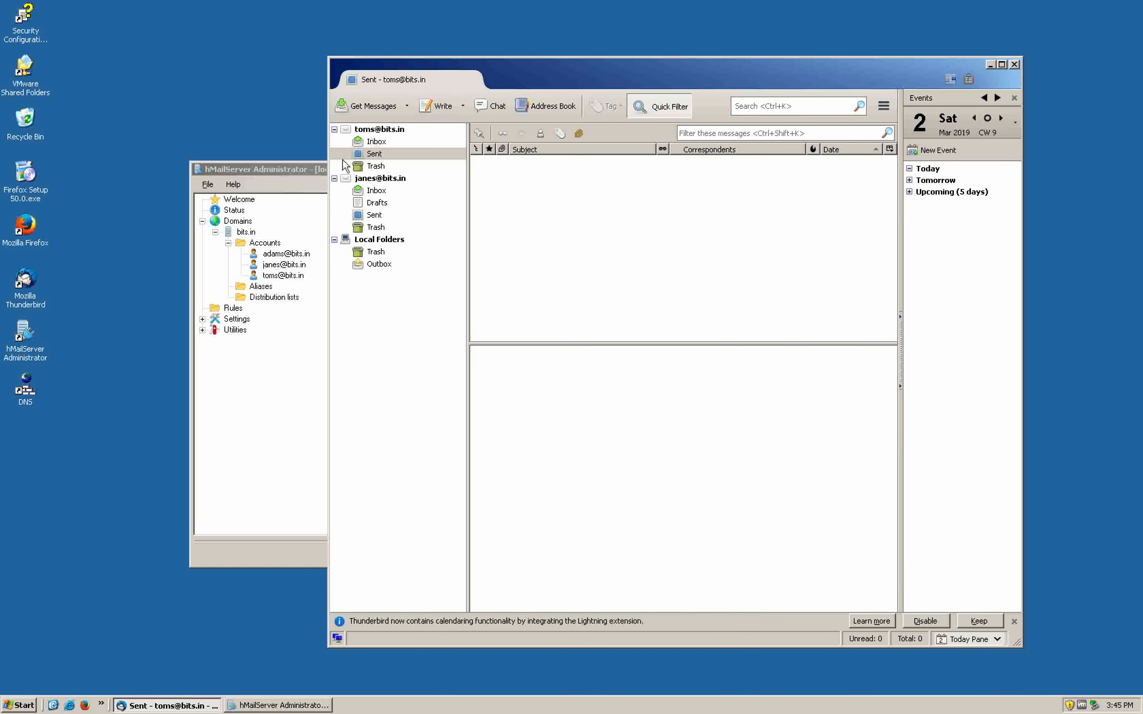
pyautogui.click(337, 131)
pyautogui.click(334, 179)
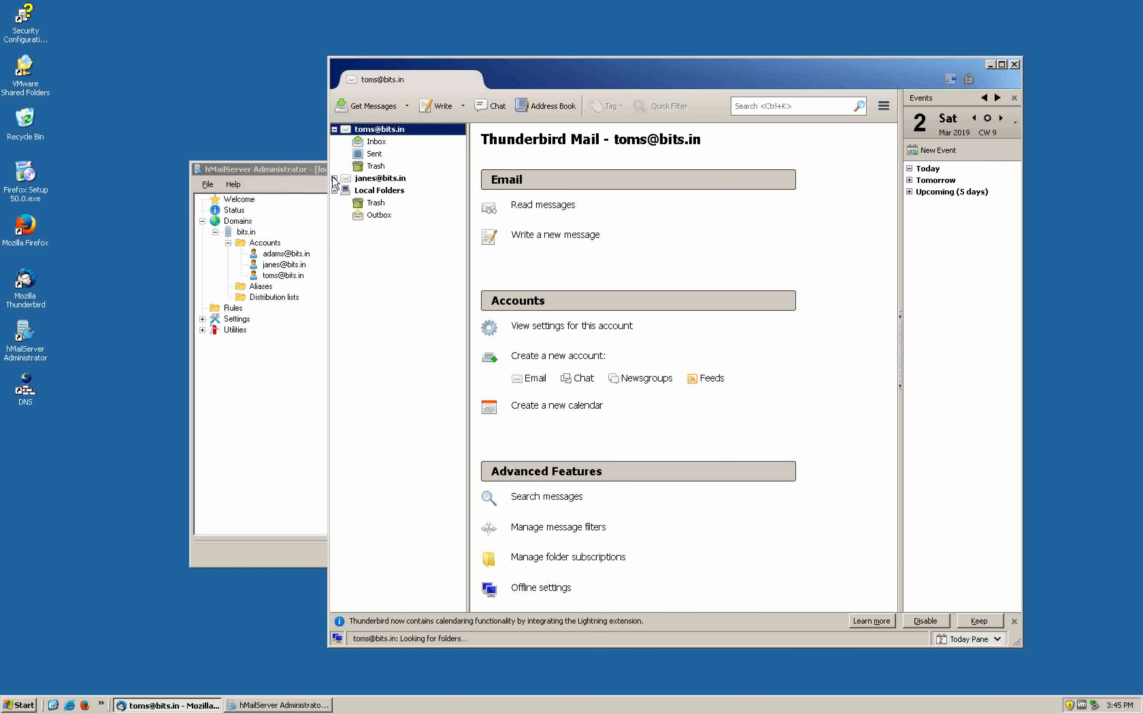
pyautogui.click(334, 129)
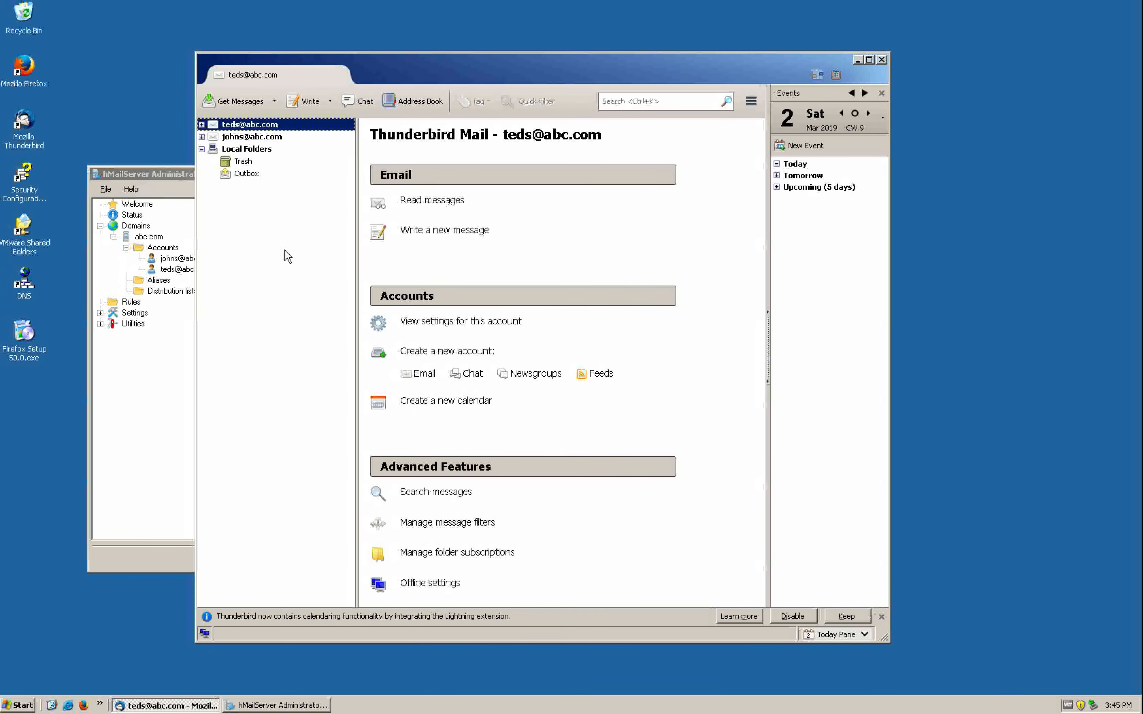
# Email the bits.in user from abc.com with a greeting subject and body 'outside to inside'
pyautogui.click(203, 124)
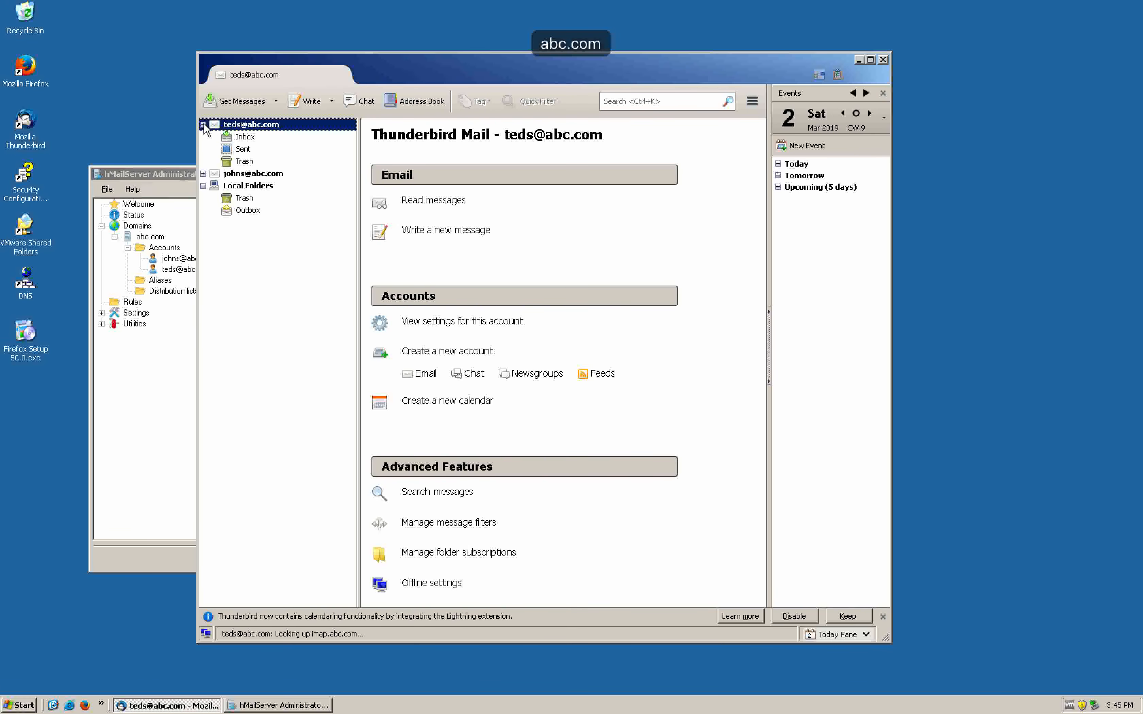
pyautogui.click(309, 101)
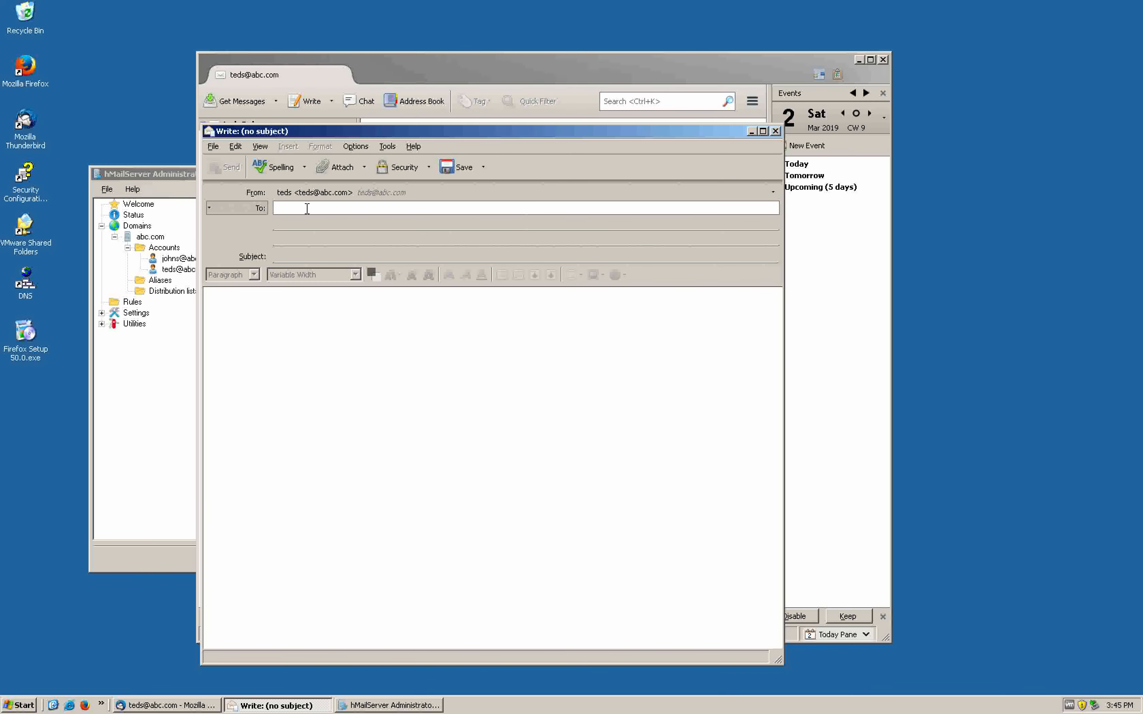
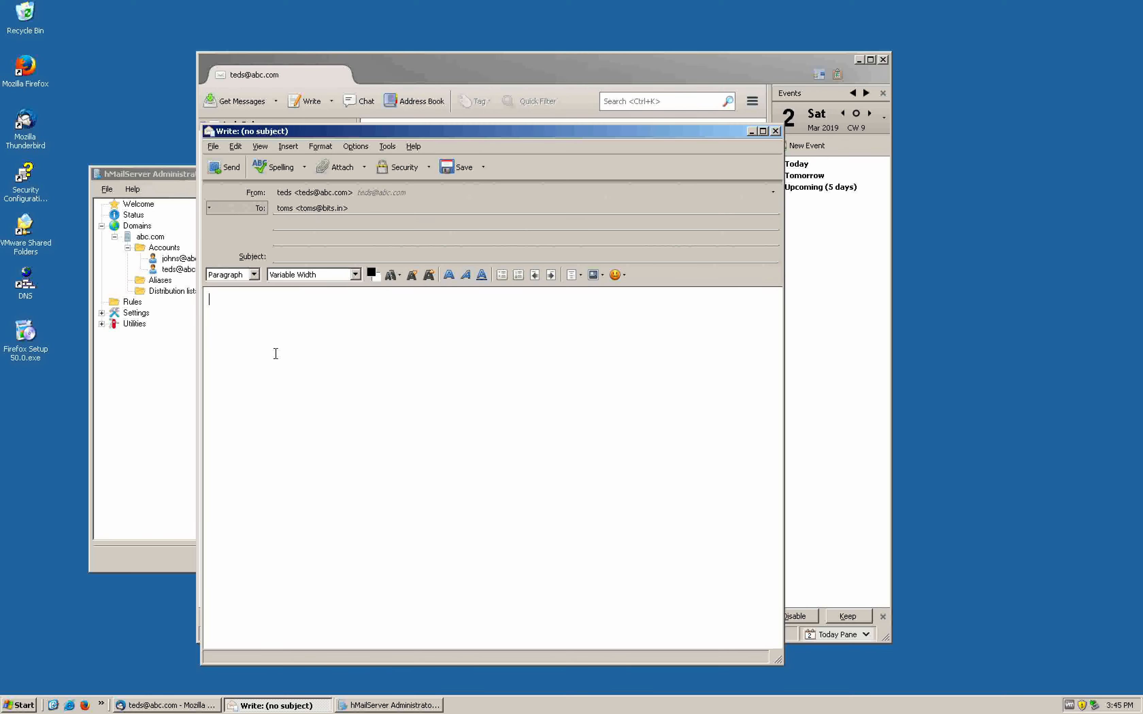
pyautogui.click(313, 256)
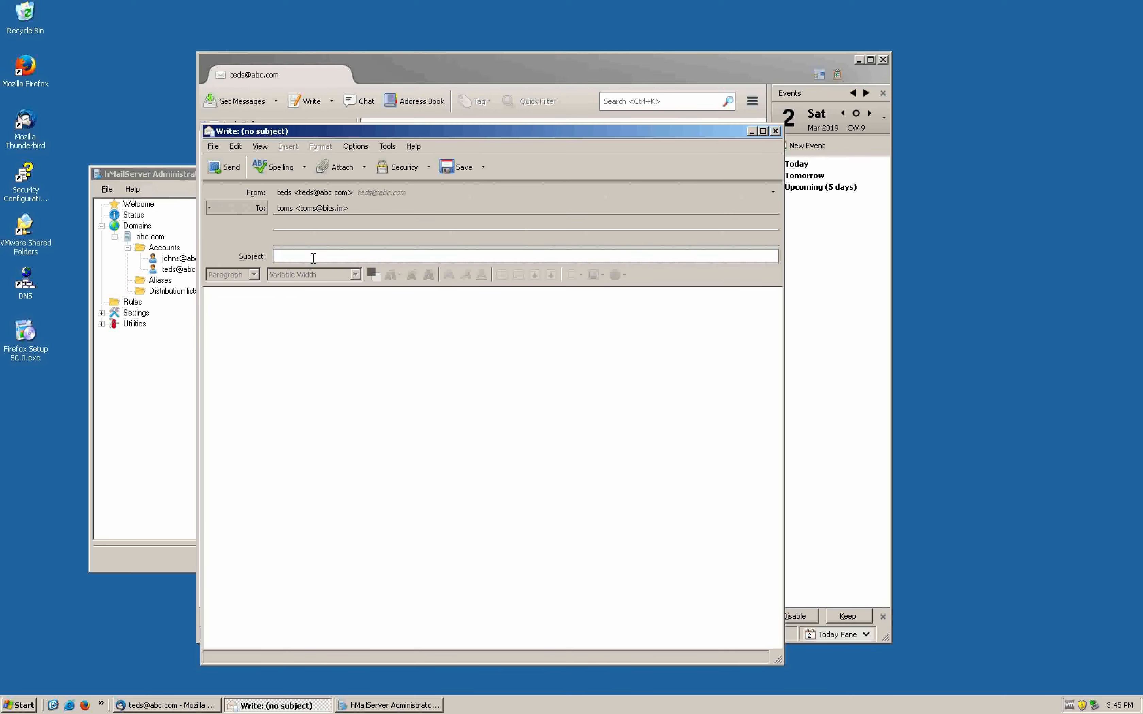
pyautogui.write('Hey Tom')
pyautogui.click(293, 347)
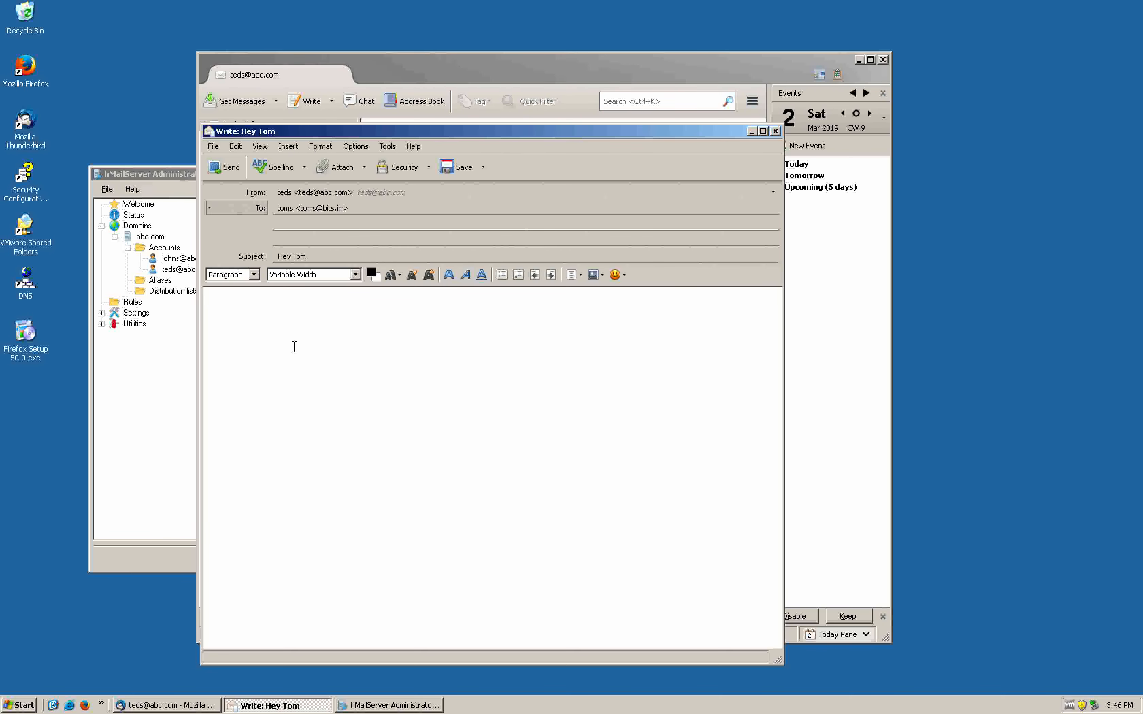
pyautogui.write('TOM')
pyautogui.press('BackSpace')
pyautogui.press('BackSpace')
pyautogui.press('BackSpace')
pyautogui.write('outside to inside')
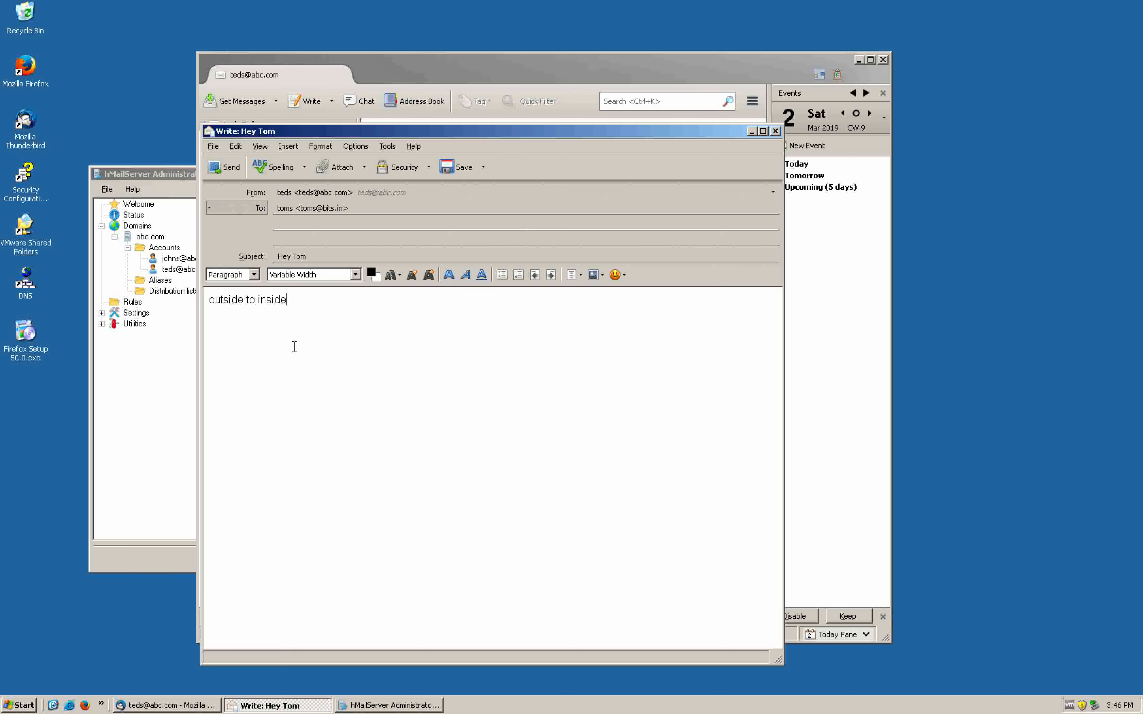
pyautogui.click(226, 170)
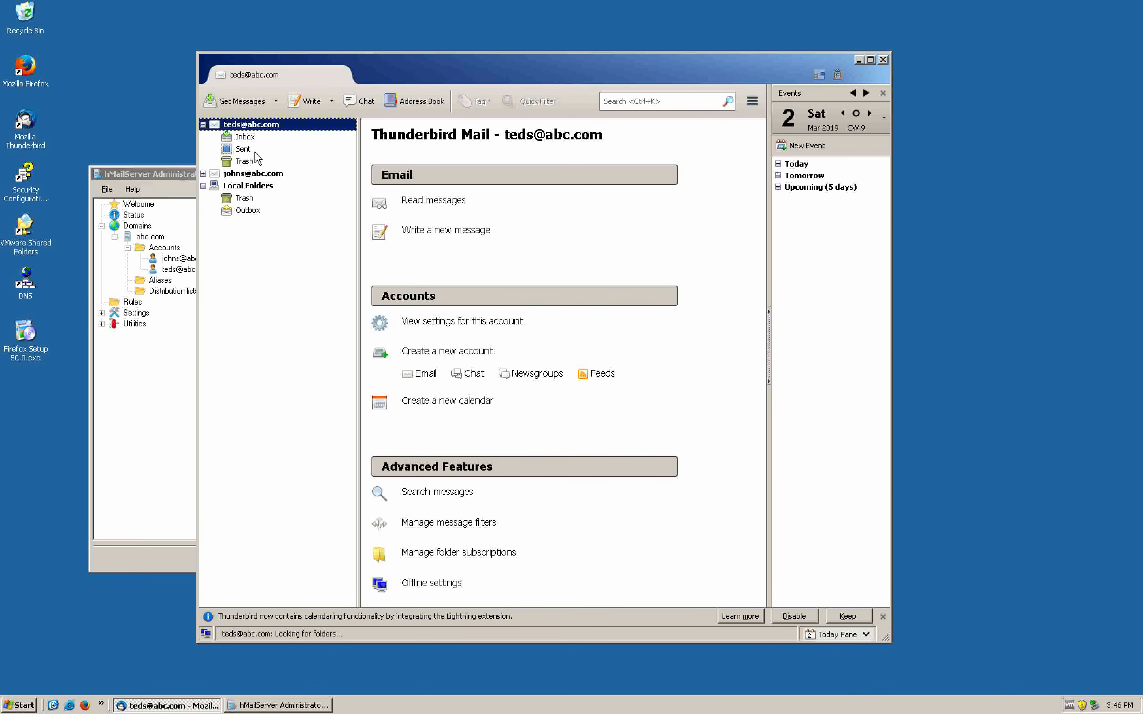
pyautogui.click(246, 149)
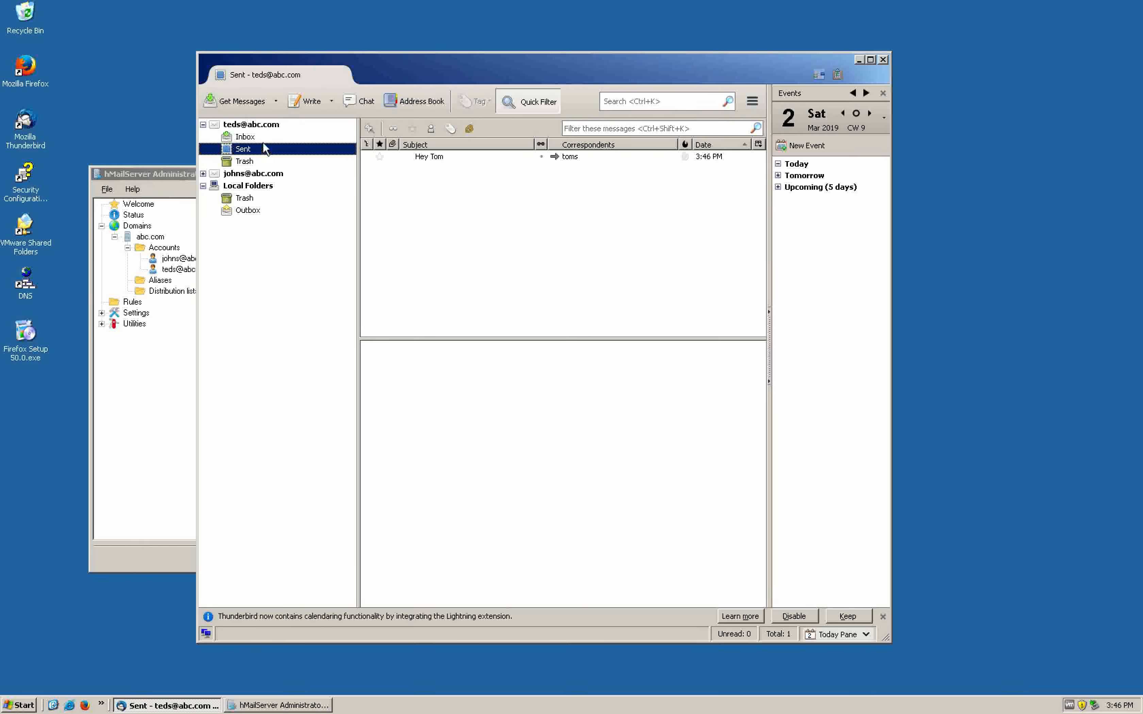
# Open the received test message in the bits.in recipient's Thunderbird inbox
pyautogui.click(275, 140)
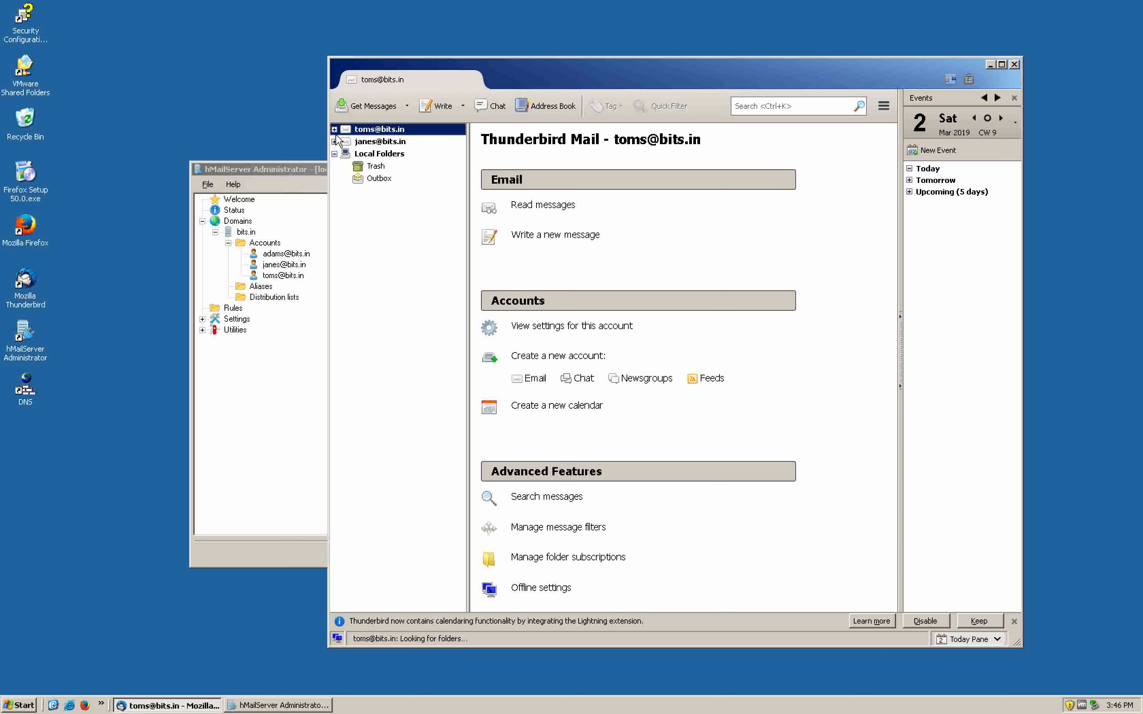
pyautogui.click(334, 129)
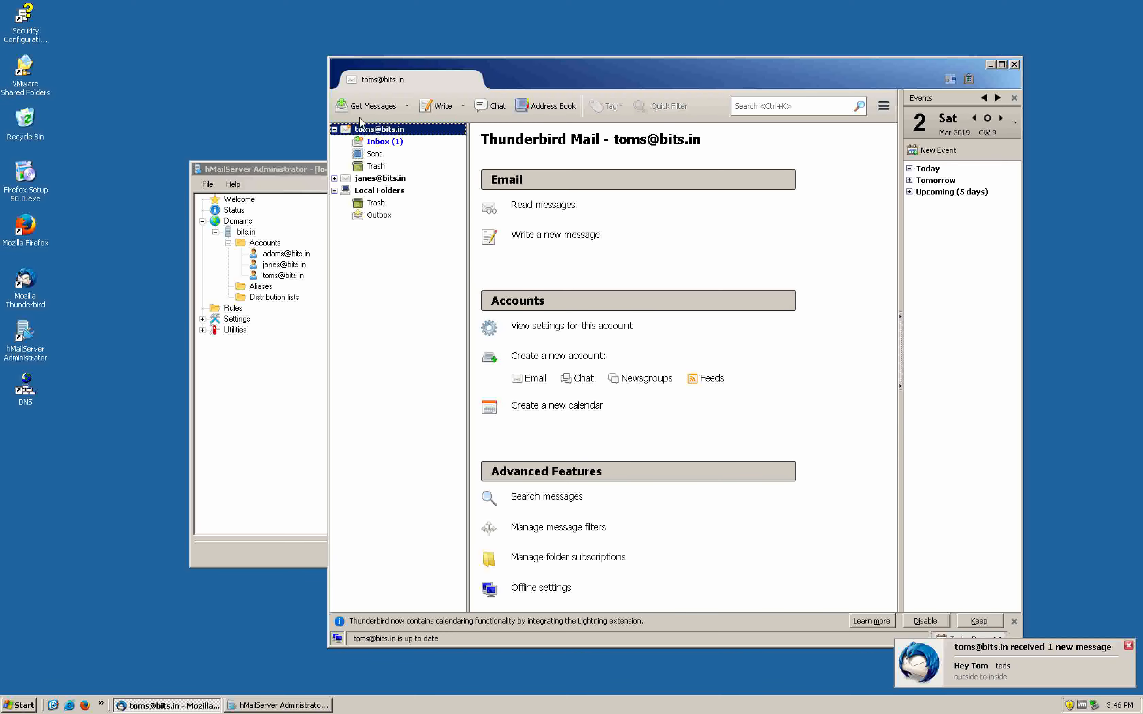
pyautogui.click(384, 141)
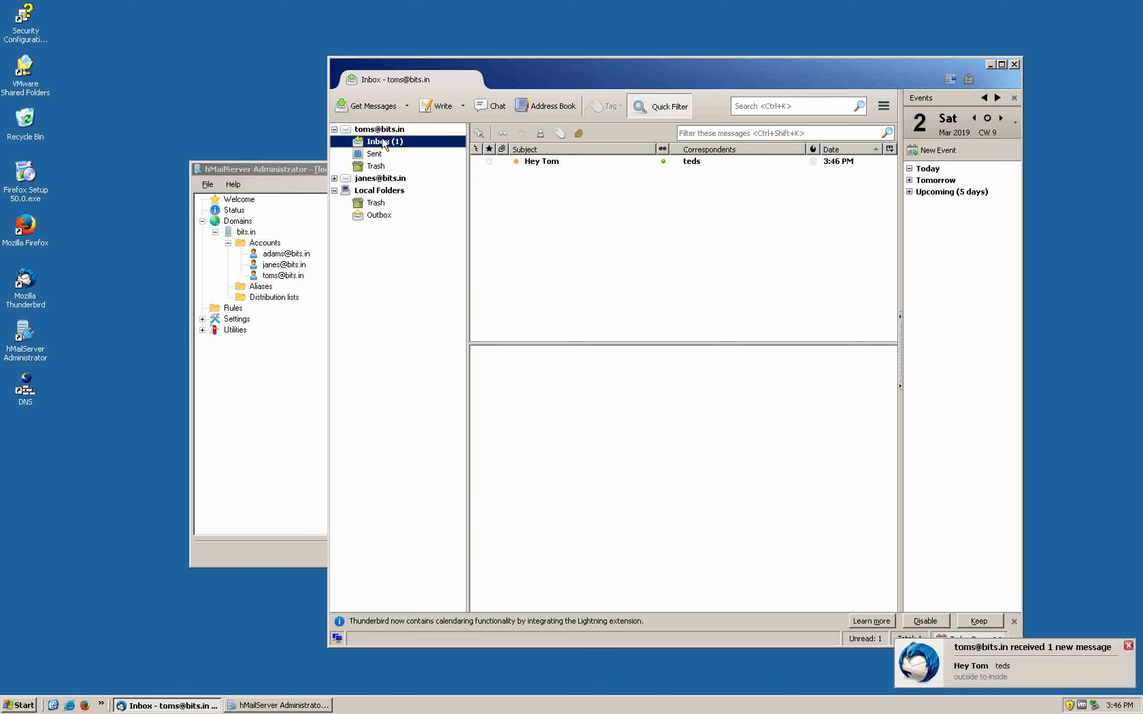
pyautogui.click(563, 161)
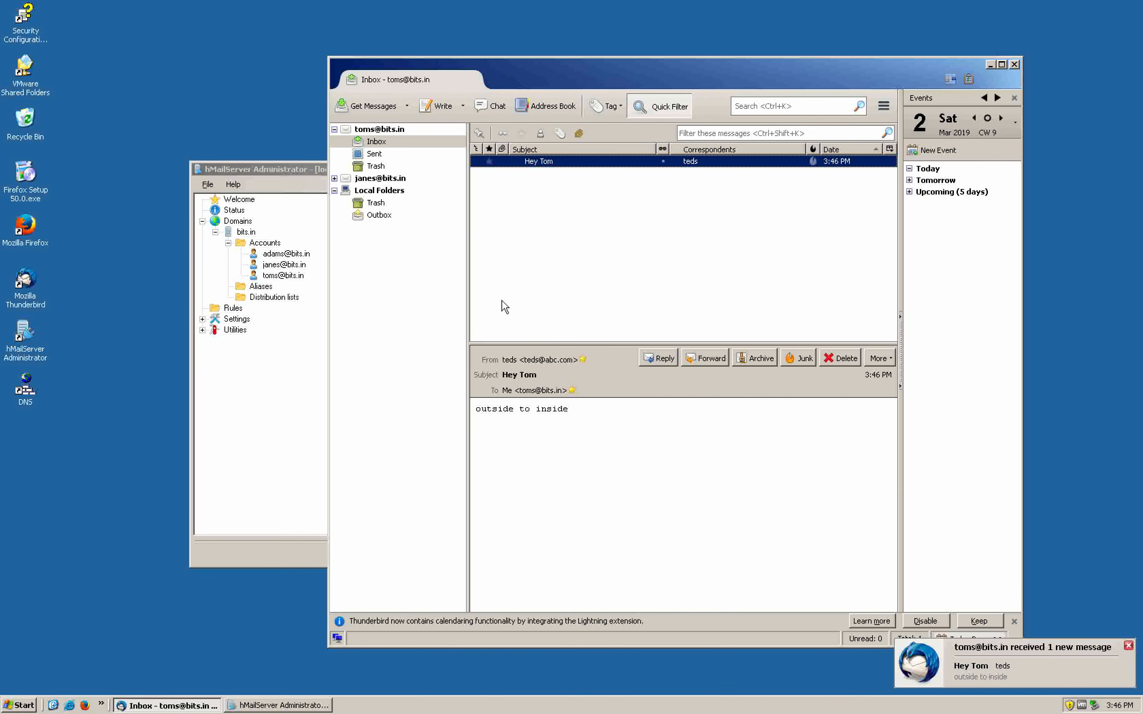
pyautogui.hotkey('ctrl', 'Left')
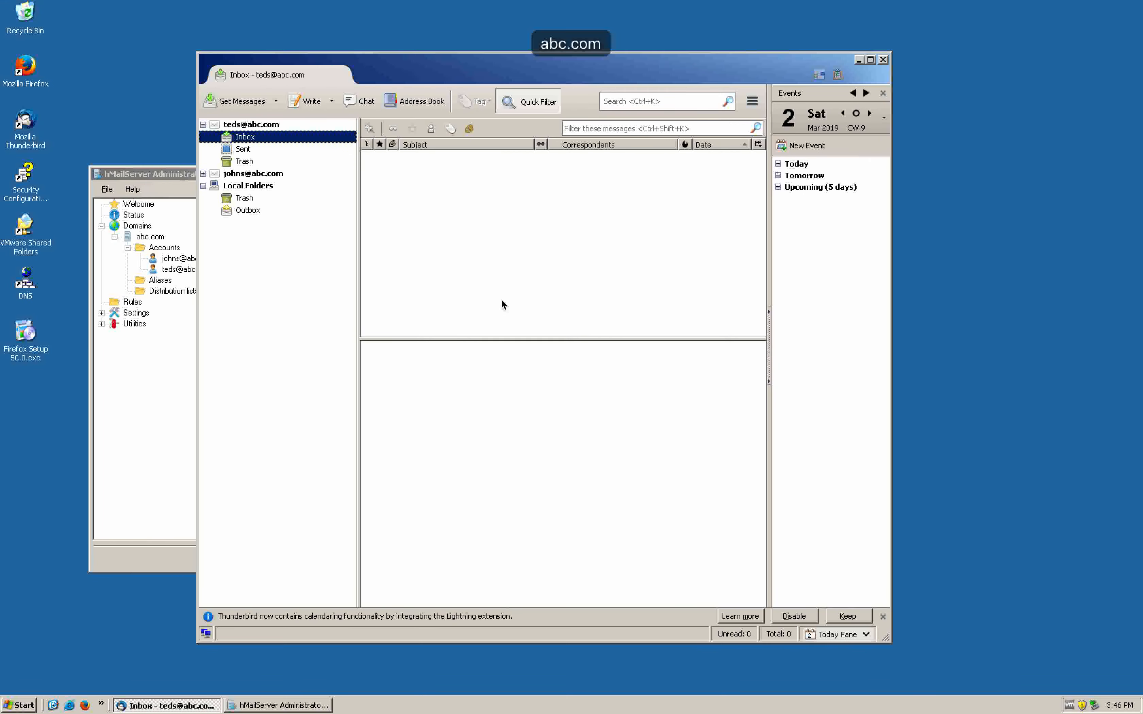
pyautogui.hotkey('ctrl', 'Right')
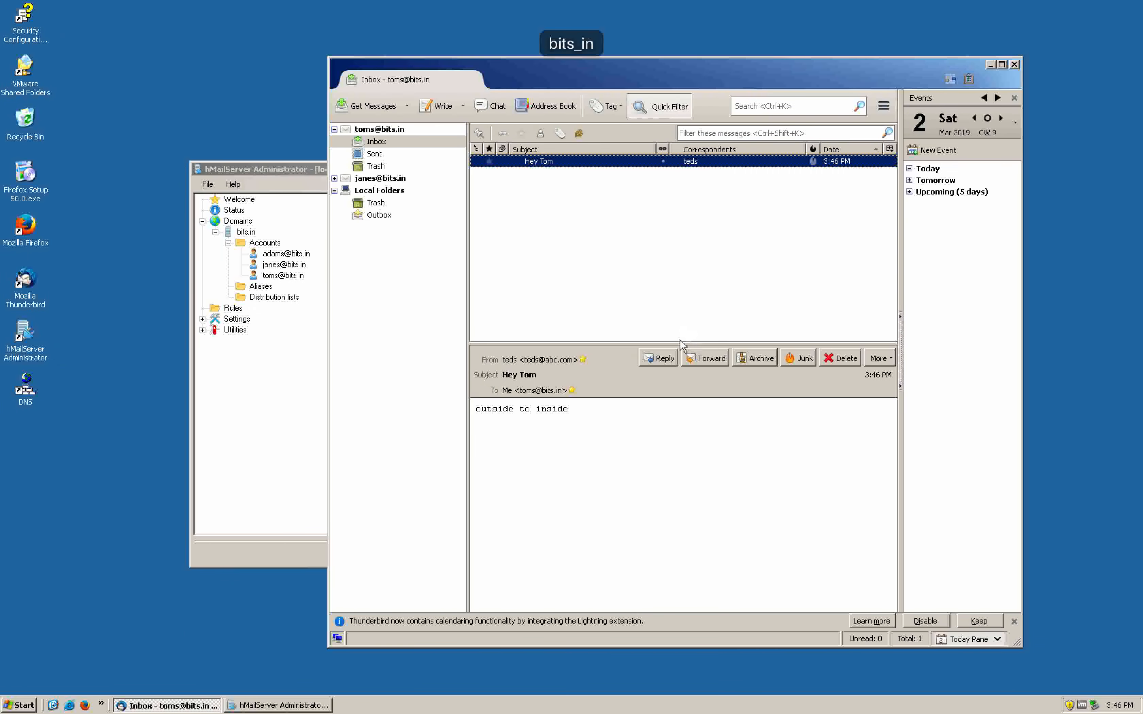
# Reply to the test message with 'inside to outside' and send it
pyautogui.click(663, 358)
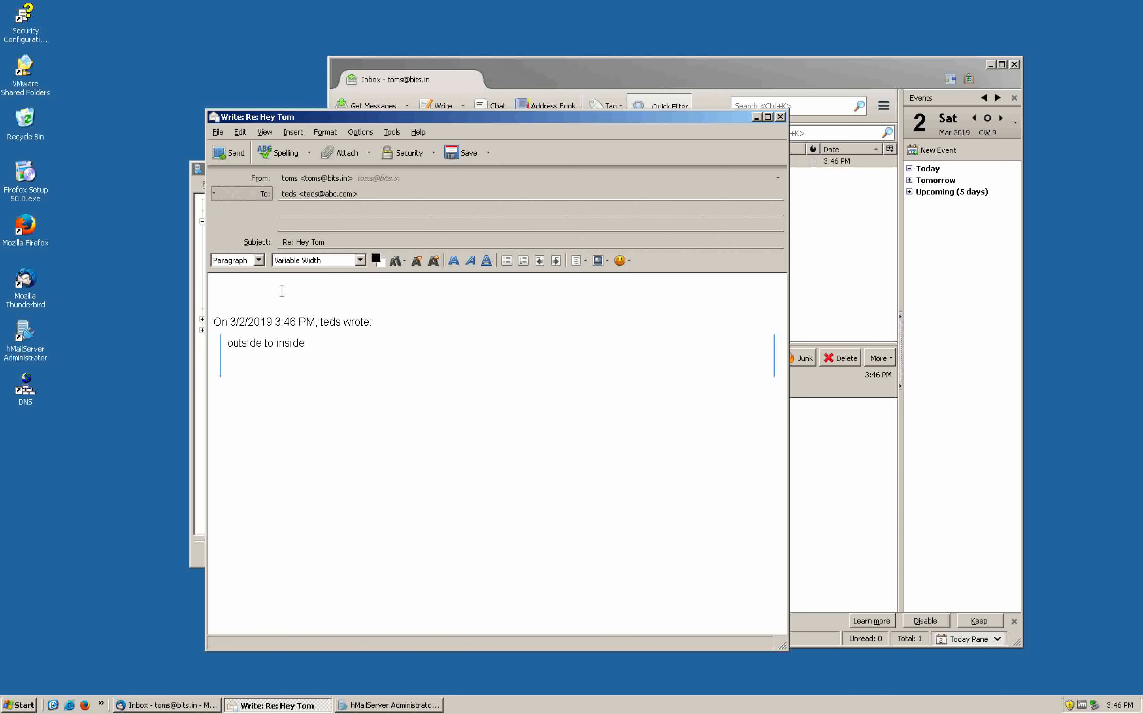
pyautogui.write('inside to p')
pyautogui.press('BackSpace')
pyautogui.write('outside')
pyautogui.click(229, 153)
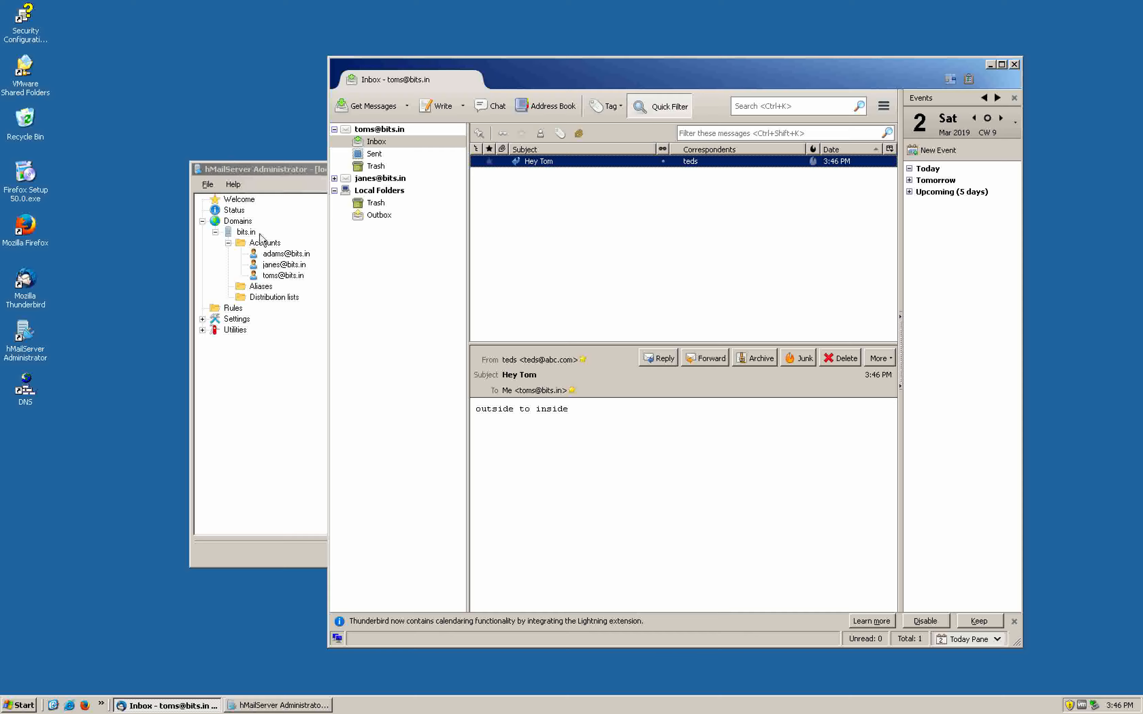
# Check the abc.com Thunderbird inbox for the Re: Hey Tom reply, then move to the Pages network diagram
pyautogui.hotkey('ctrl', 'Left')
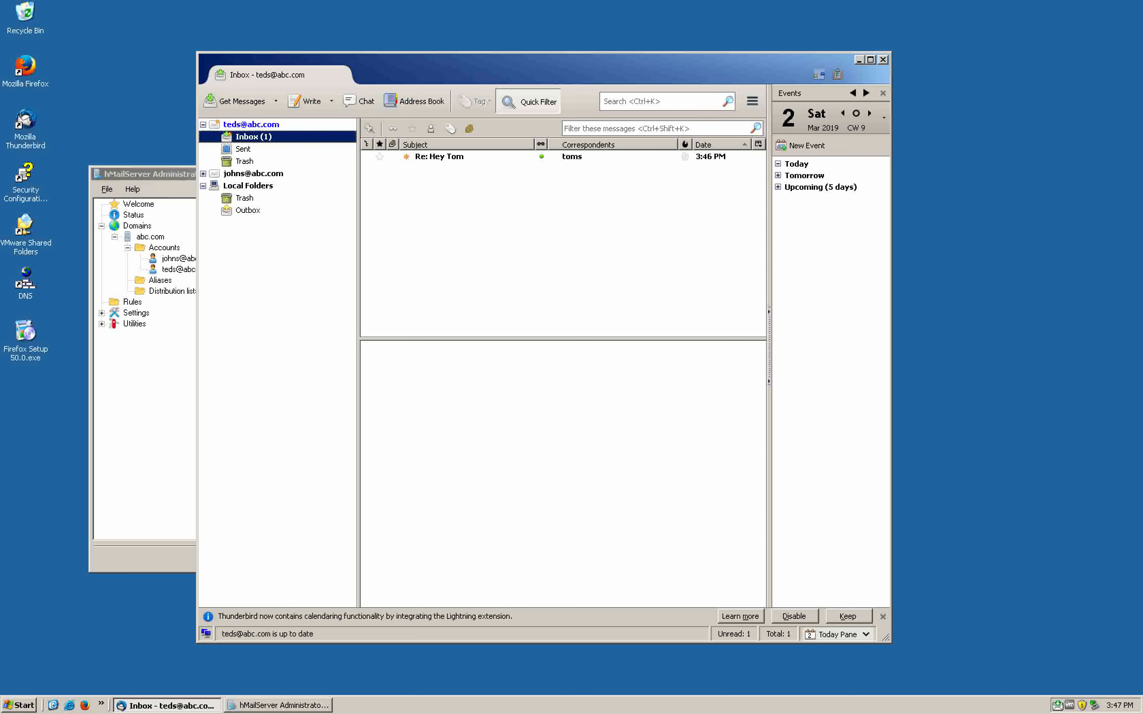
pyautogui.hotkey('ctrl', 'Left')
pyautogui.hotkey('ctrl', 'Left')
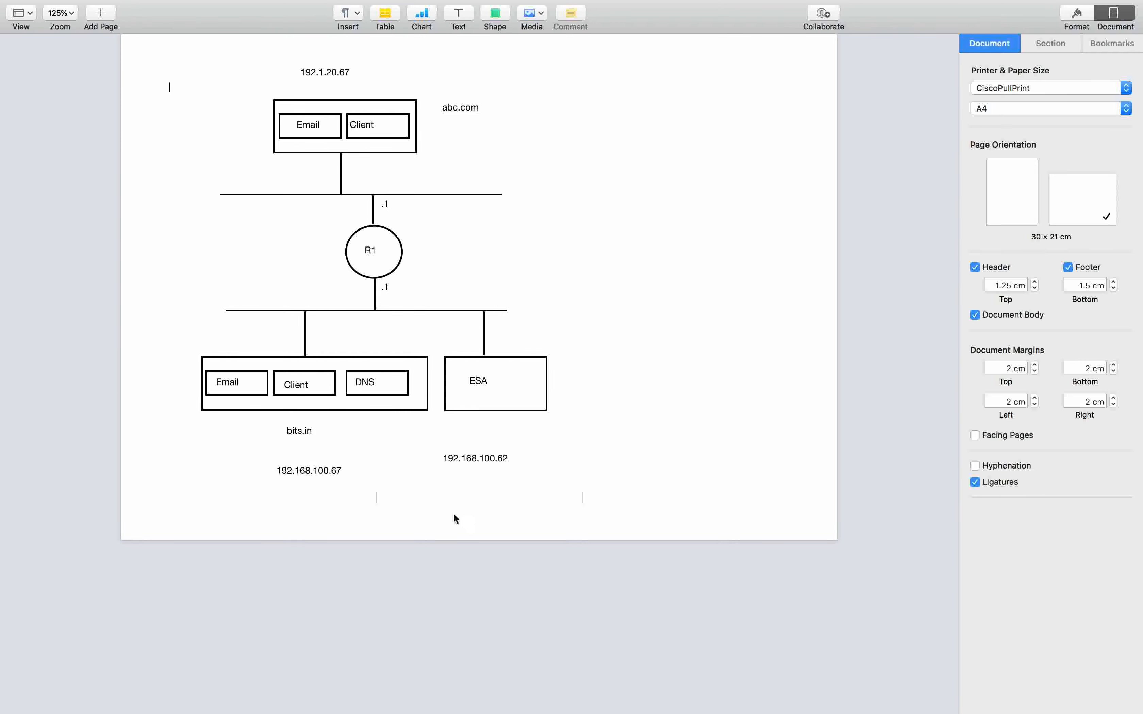
# Return to the bits.in Windows machine and open DNS Manager from its desktop icon
pyautogui.hotkey('ctrl', 'Right')
pyautogui.hotkey('ctrl', 'Right')
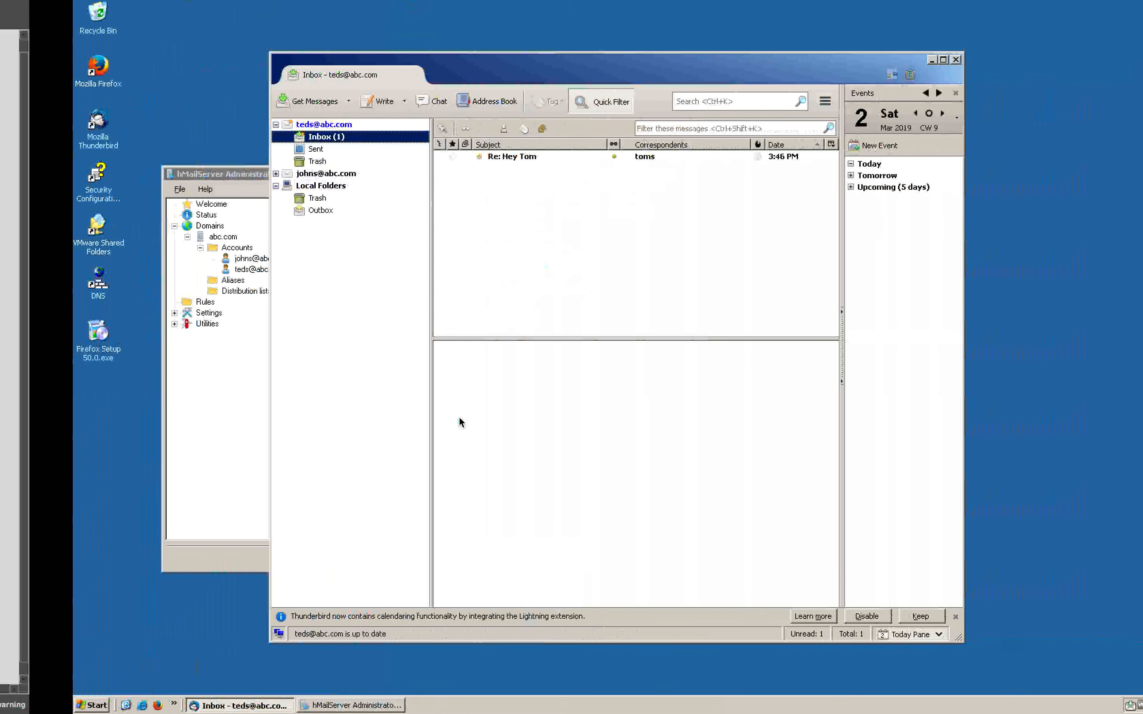
pyautogui.hotkey('ctrl', 'Right')
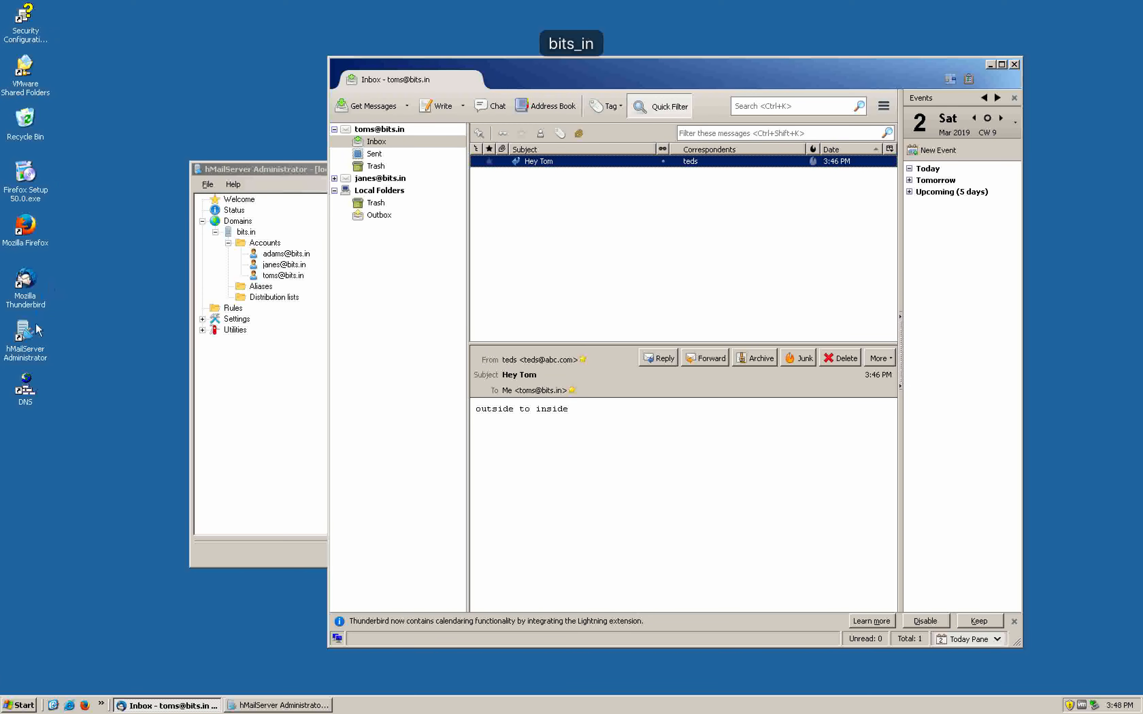
pyautogui.doubleClick(24, 390)
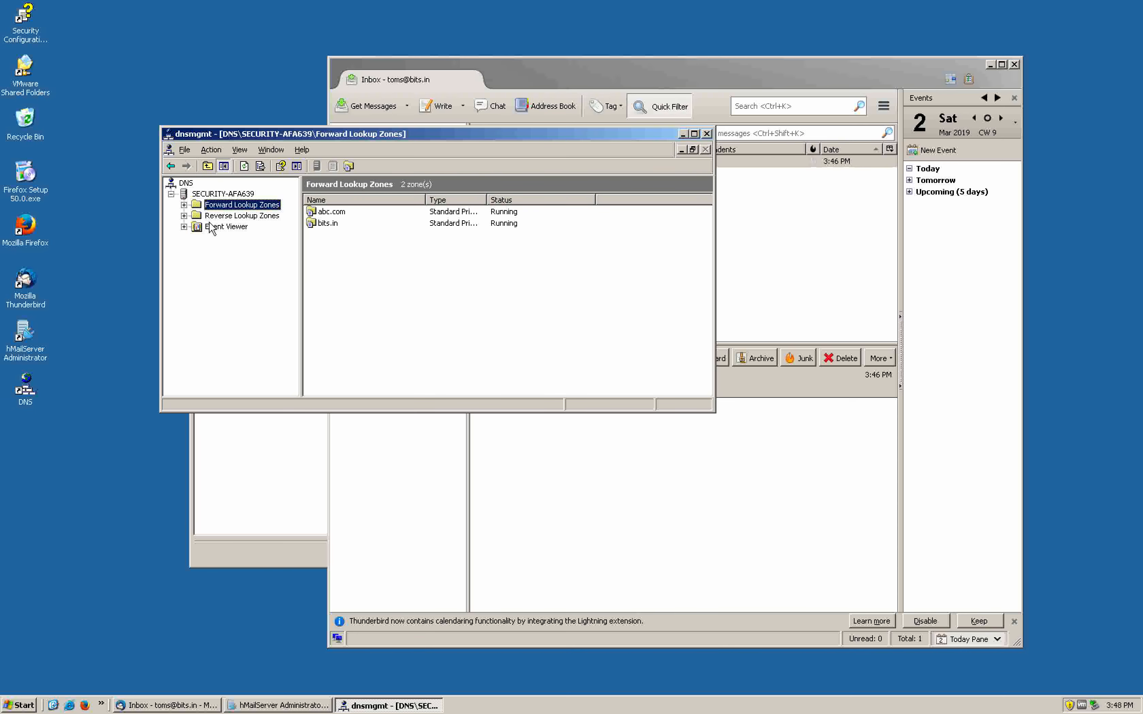
# Change the bits.in smtp host record's IP to 192.168.100.62, then launch a Command Prompt
pyautogui.click(332, 222)
pyautogui.click(184, 206)
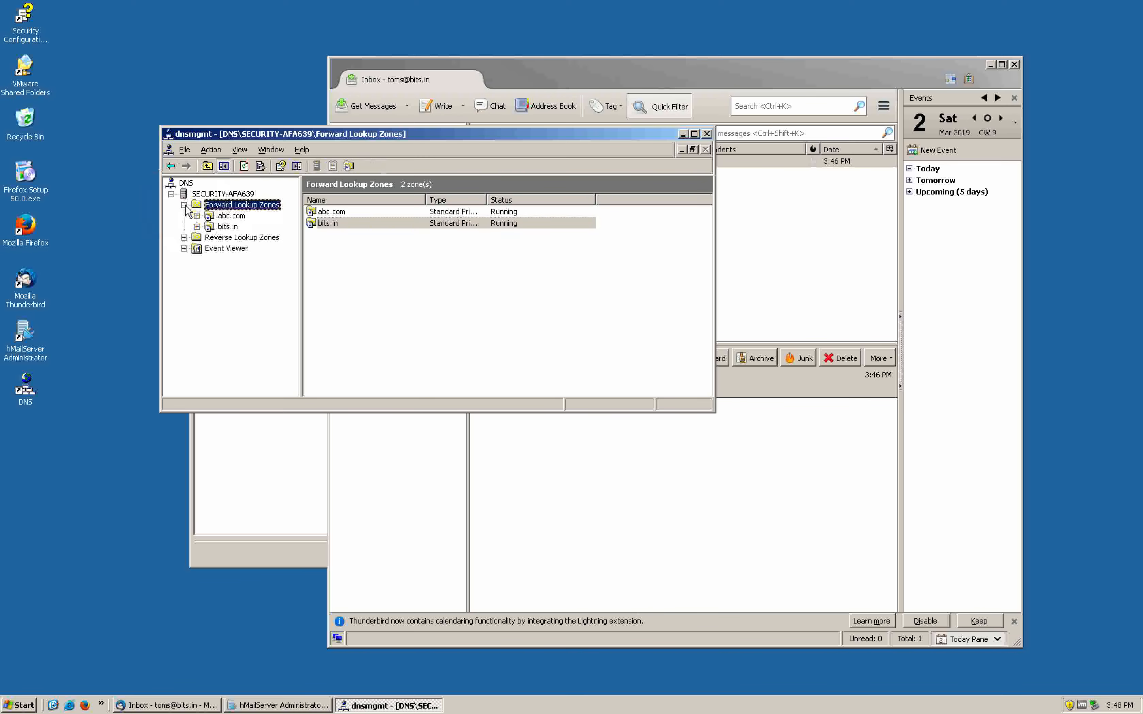
pyautogui.click(214, 227)
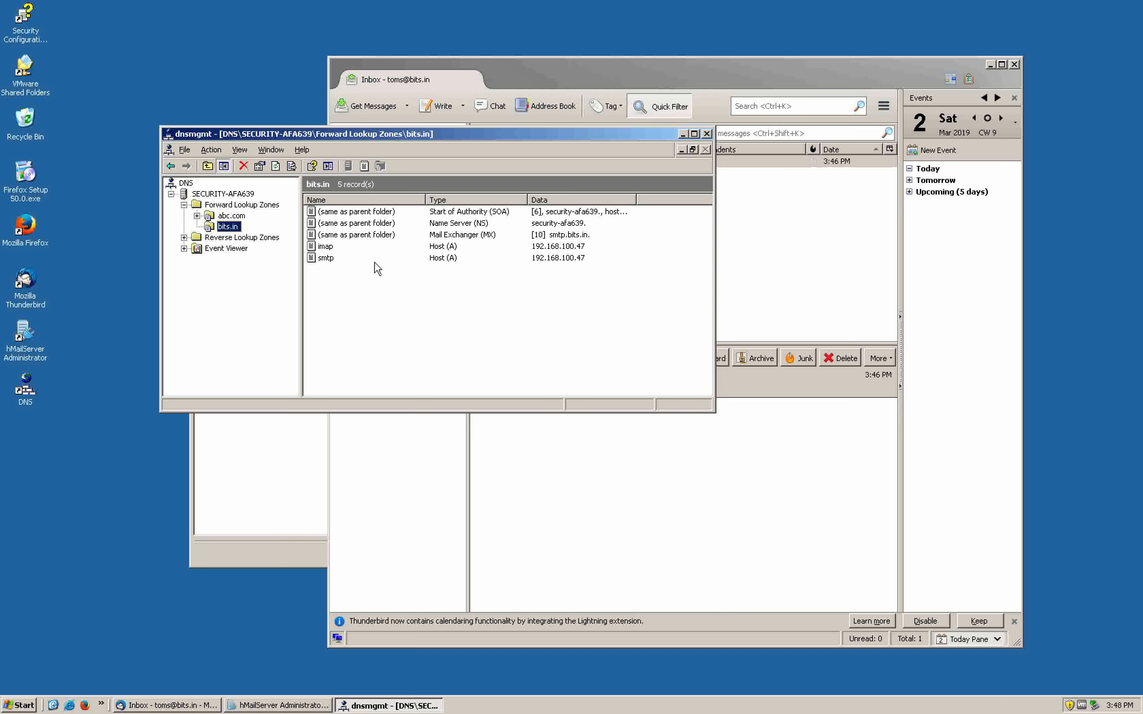
pyautogui.click(431, 259)
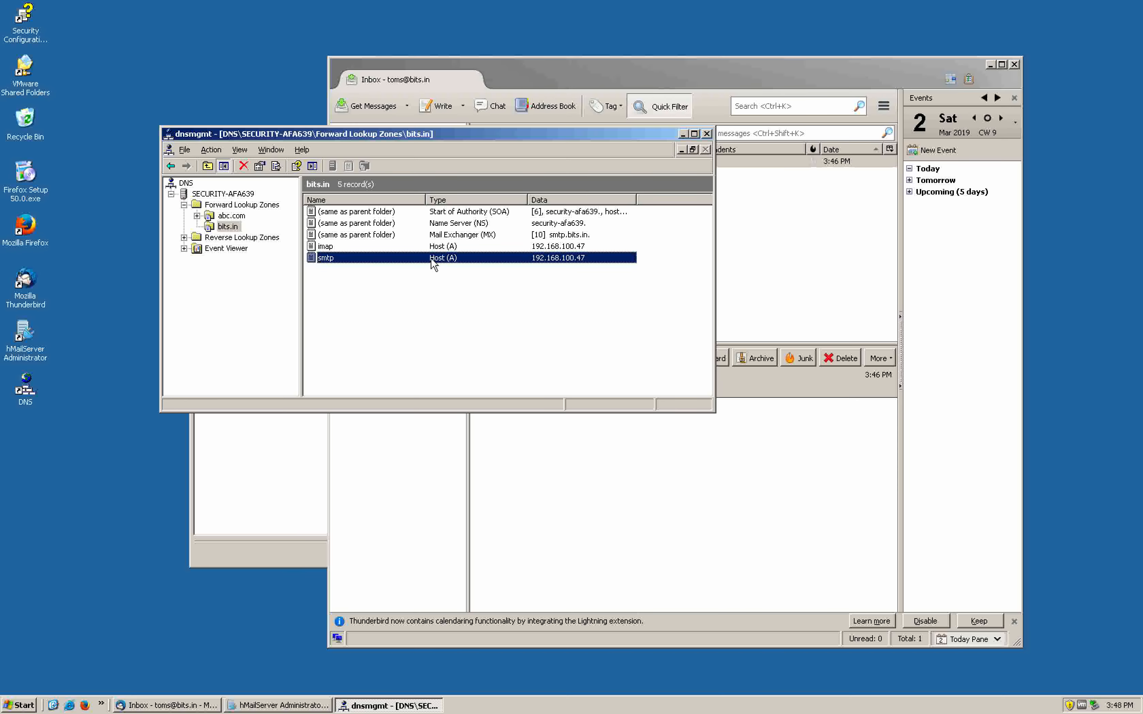
pyautogui.doubleClick(587, 256)
pyautogui.doubleClick(380, 245)
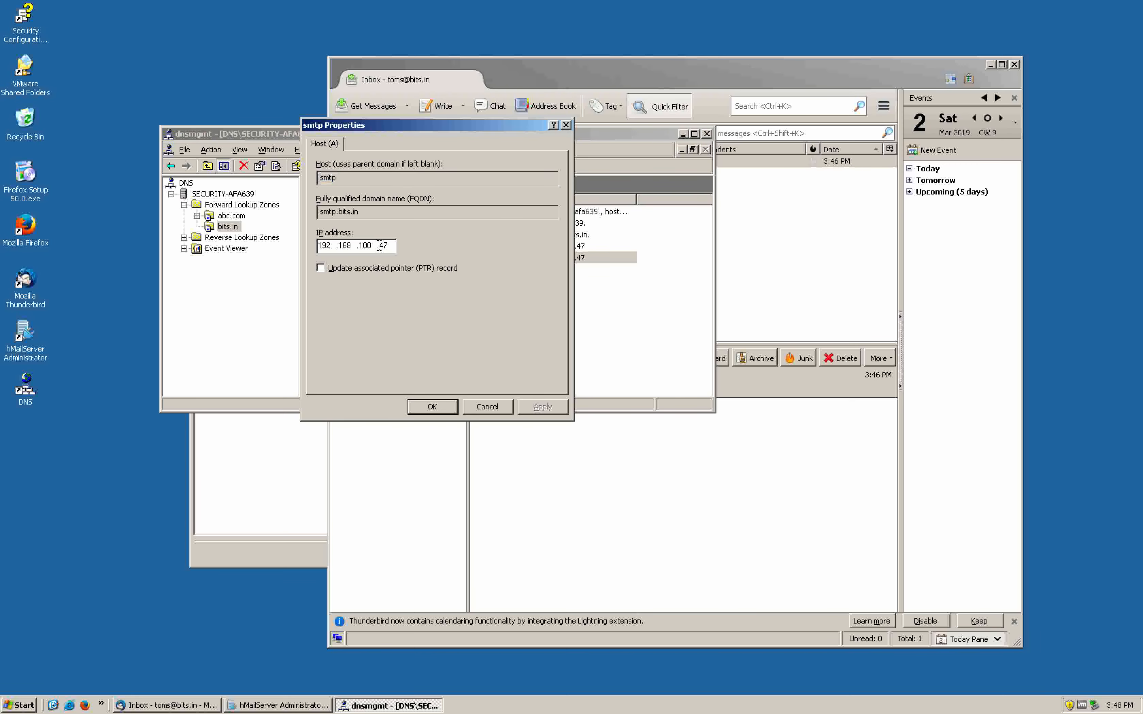
pyautogui.write('62')
pyautogui.click(549, 404)
pyautogui.click(440, 405)
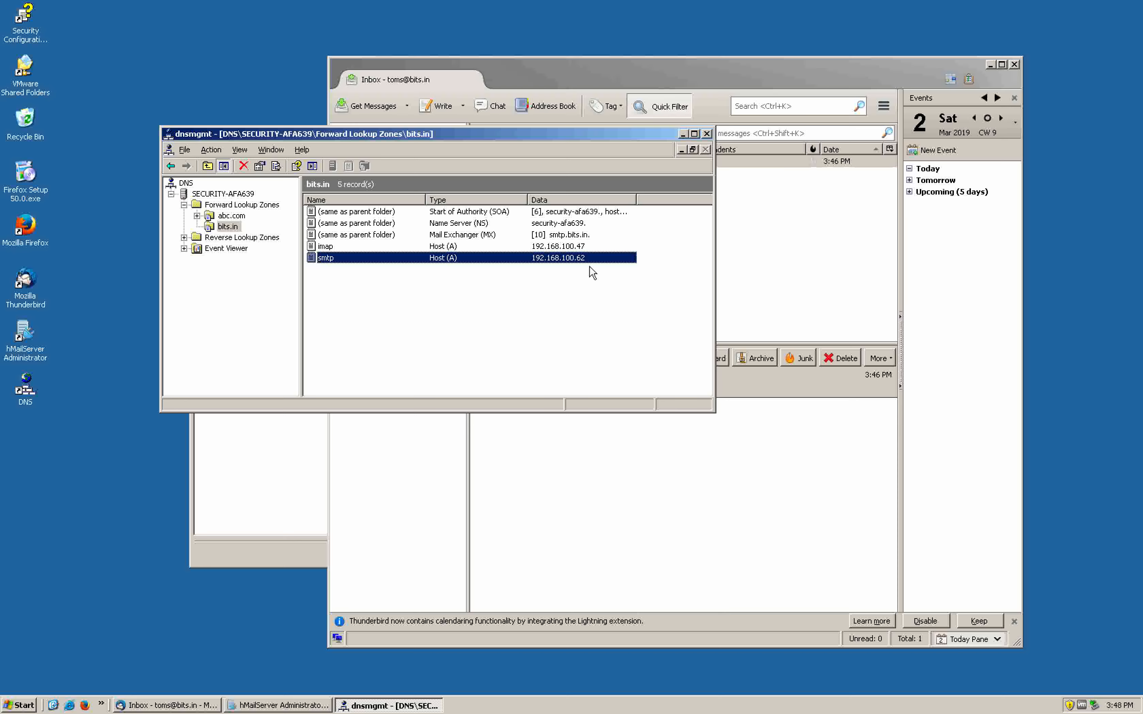
pyautogui.click(26, 705)
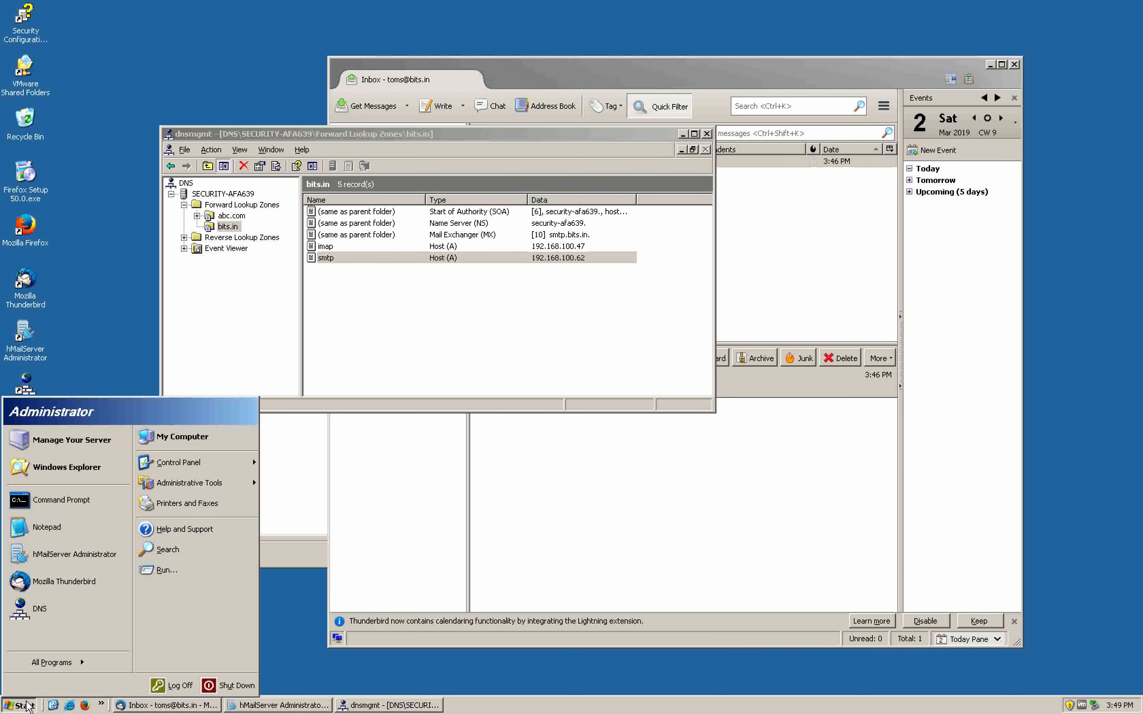
pyautogui.click(87, 502)
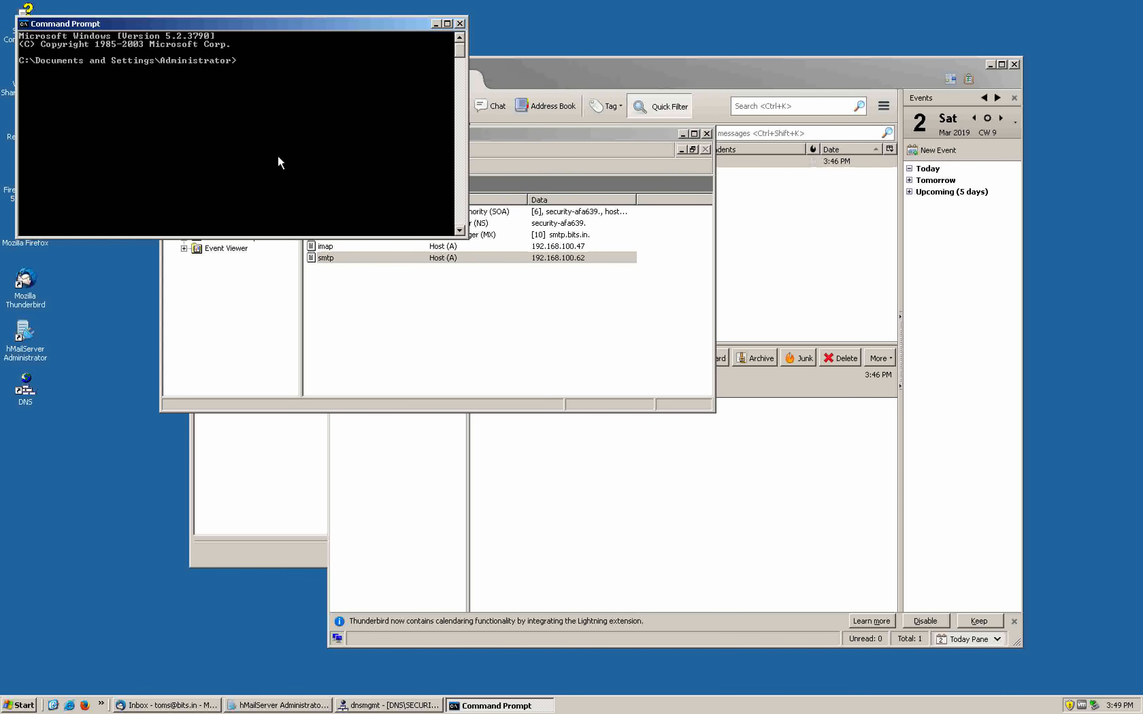
# Run ipconfig /flushdns to clear the DNS resolver cache and close the Command Prompt
pyautogui.write('ipconfig /flushdns')
pyautogui.press('Return')
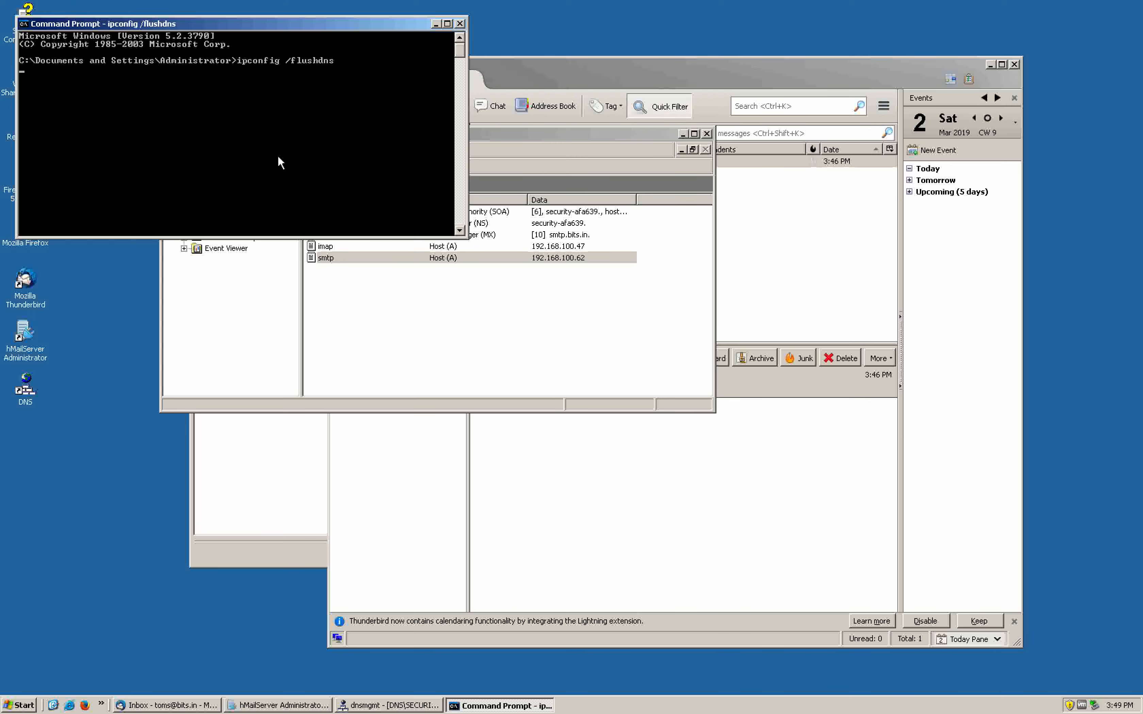
pyautogui.click(459, 23)
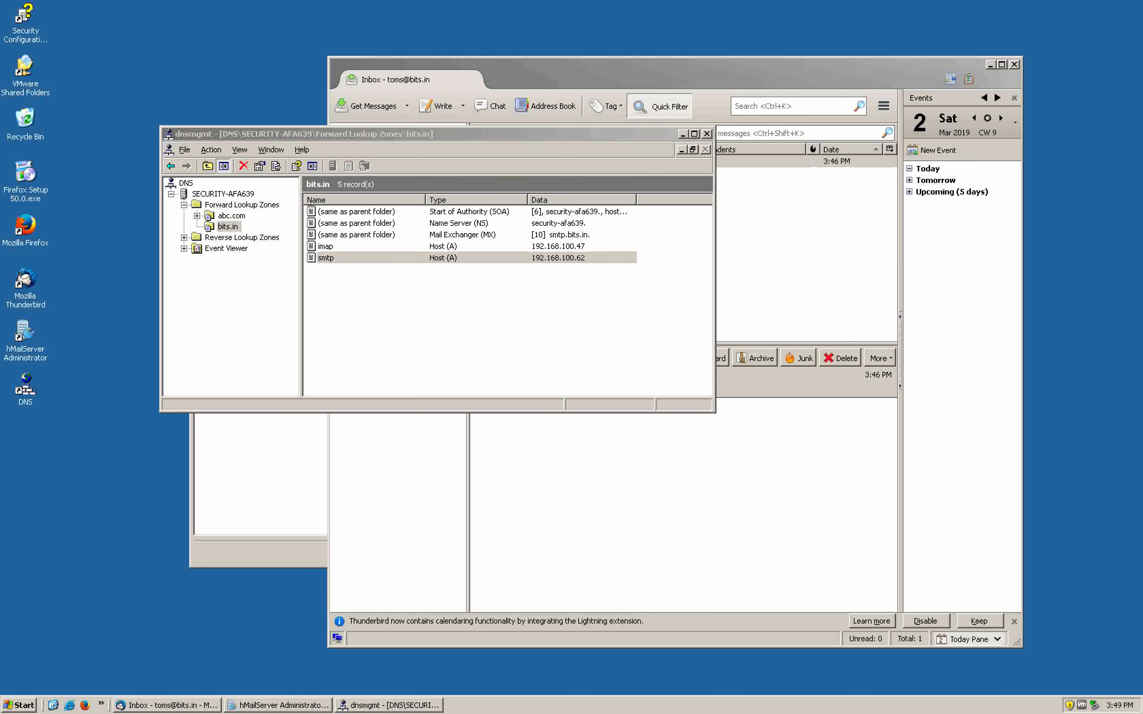
# In hMailServer Administrator, expand Settings > Protocols to list SMTP, POP3 and IMAP
pyautogui.moveTo(530, 134); pyautogui.dragTo(712, 192)
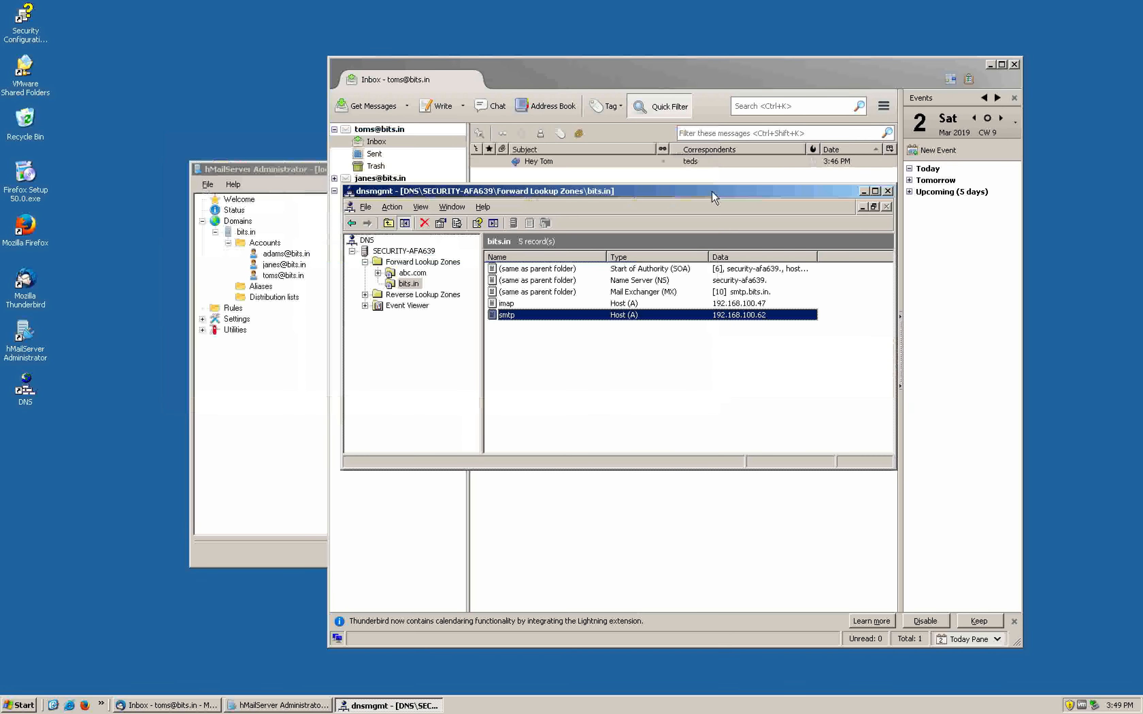
pyautogui.click(291, 390)
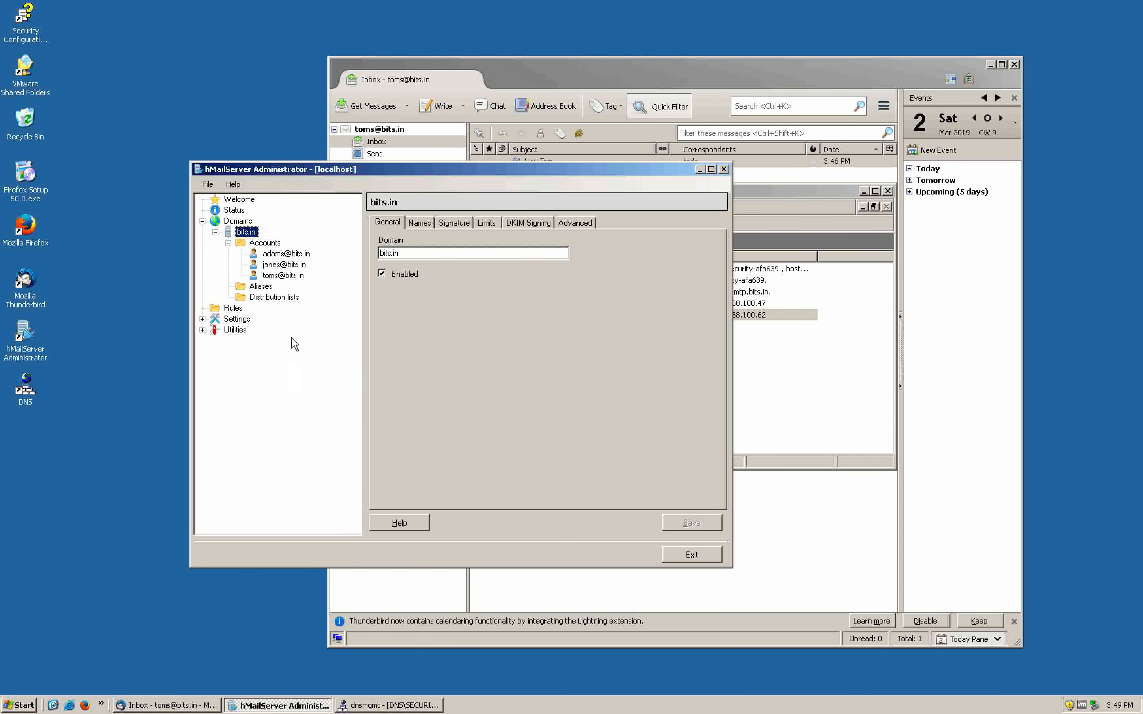
pyautogui.click(231, 322)
pyautogui.click(202, 319)
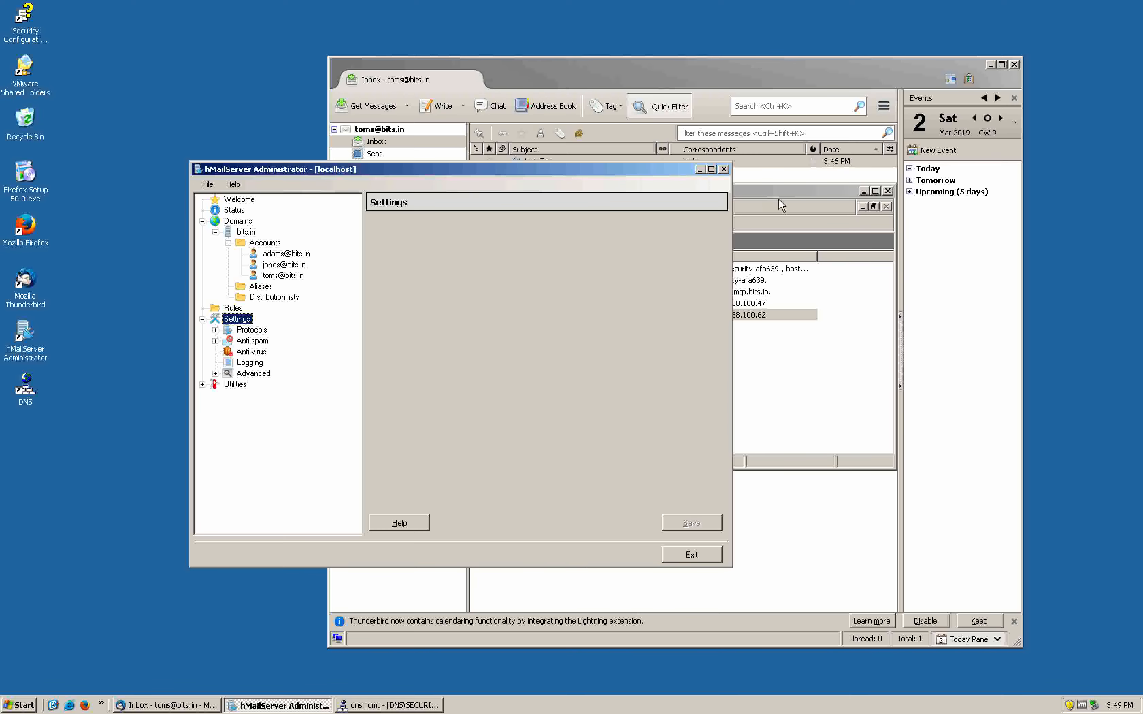
pyautogui.click(791, 196)
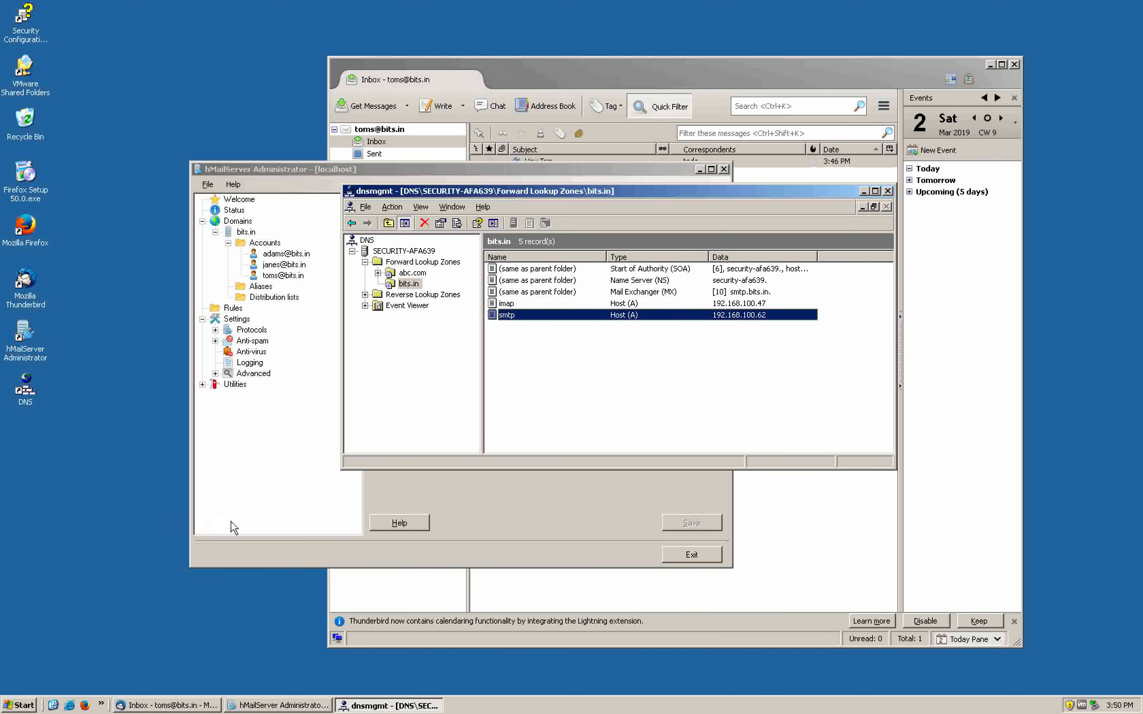
pyautogui.click(285, 470)
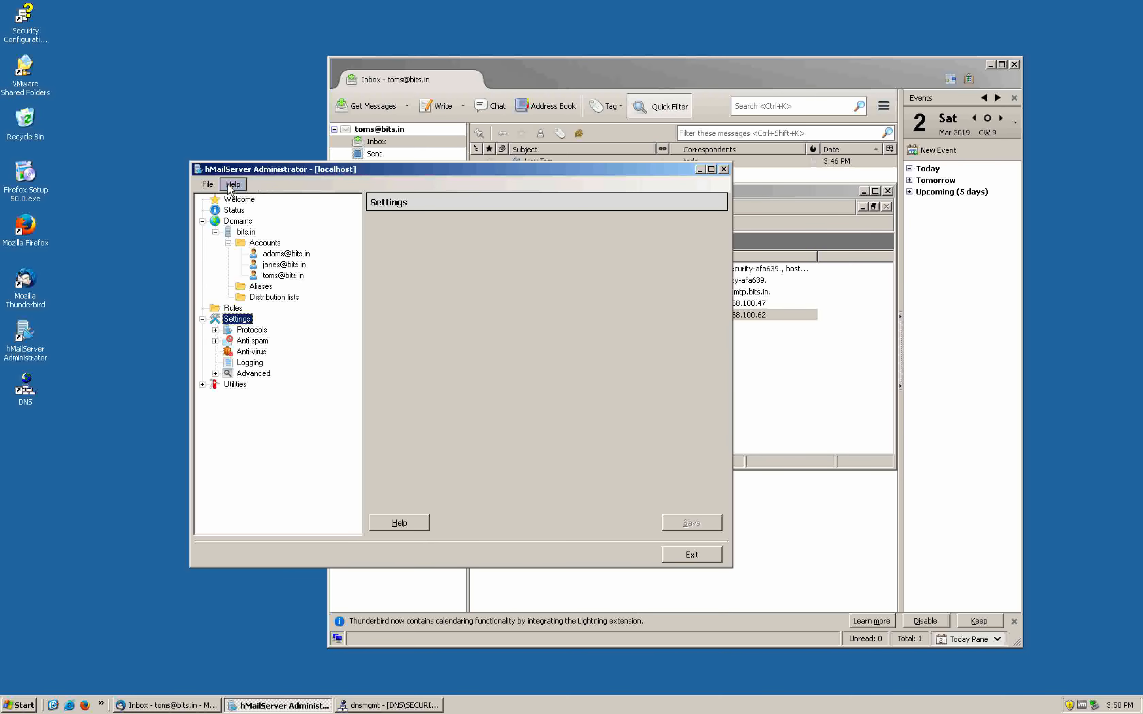
pyautogui.click(260, 330)
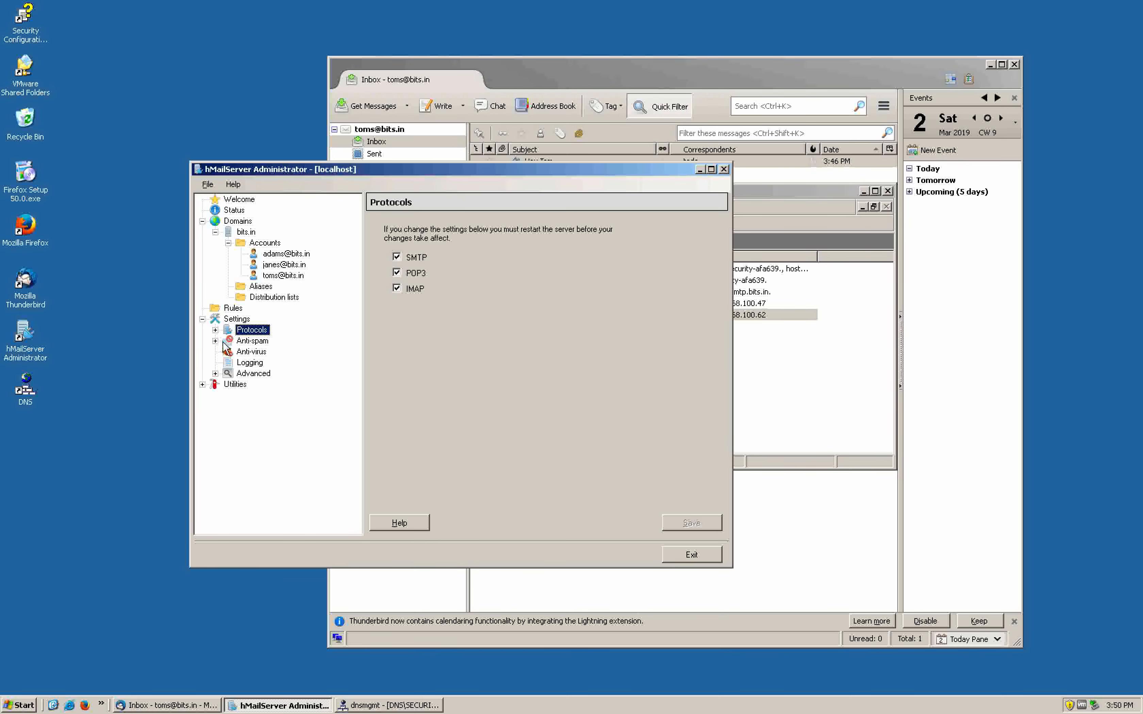
pyautogui.click(215, 329)
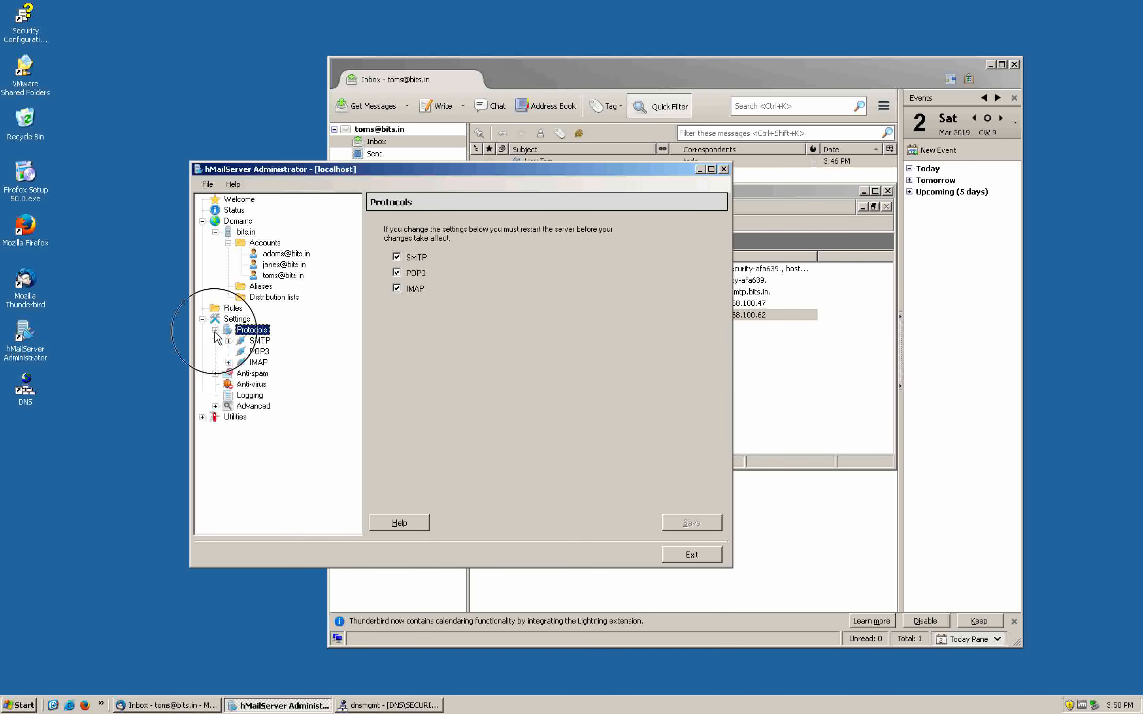
pyautogui.click(259, 340)
# Set SMTP delivery to relay via remote host 192.168.100.52, save, and exit hMailServer Administrator
pyautogui.click(443, 227)
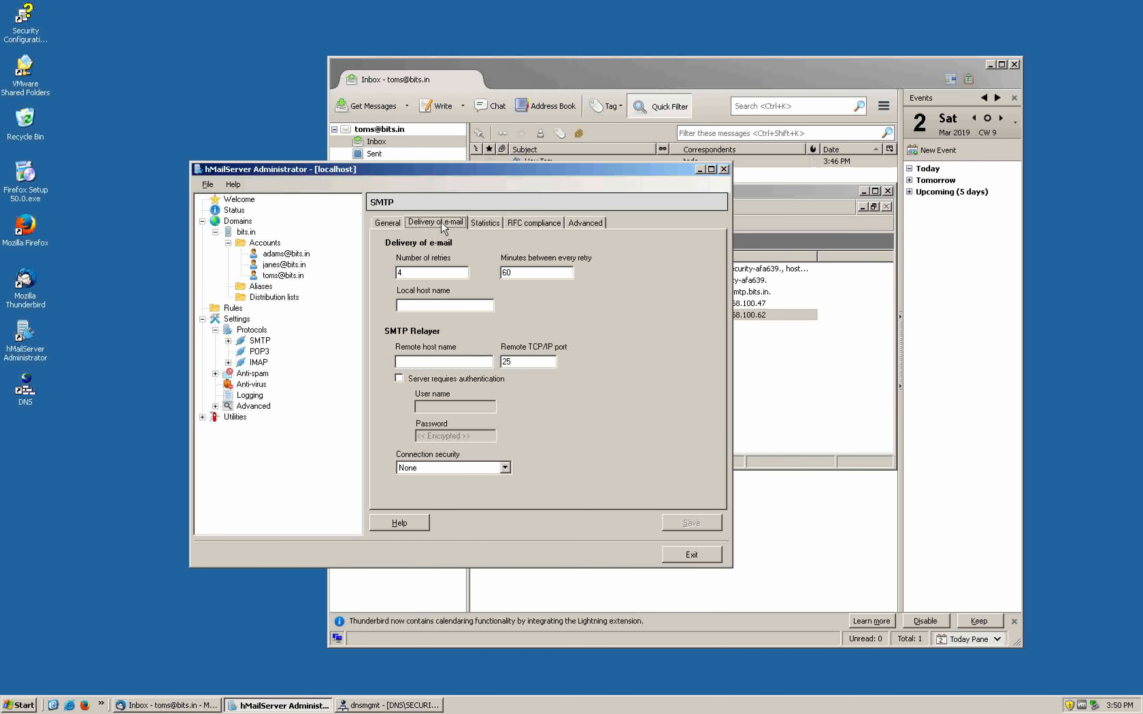
pyautogui.click(424, 362)
pyautogui.write('192.168.100.52')
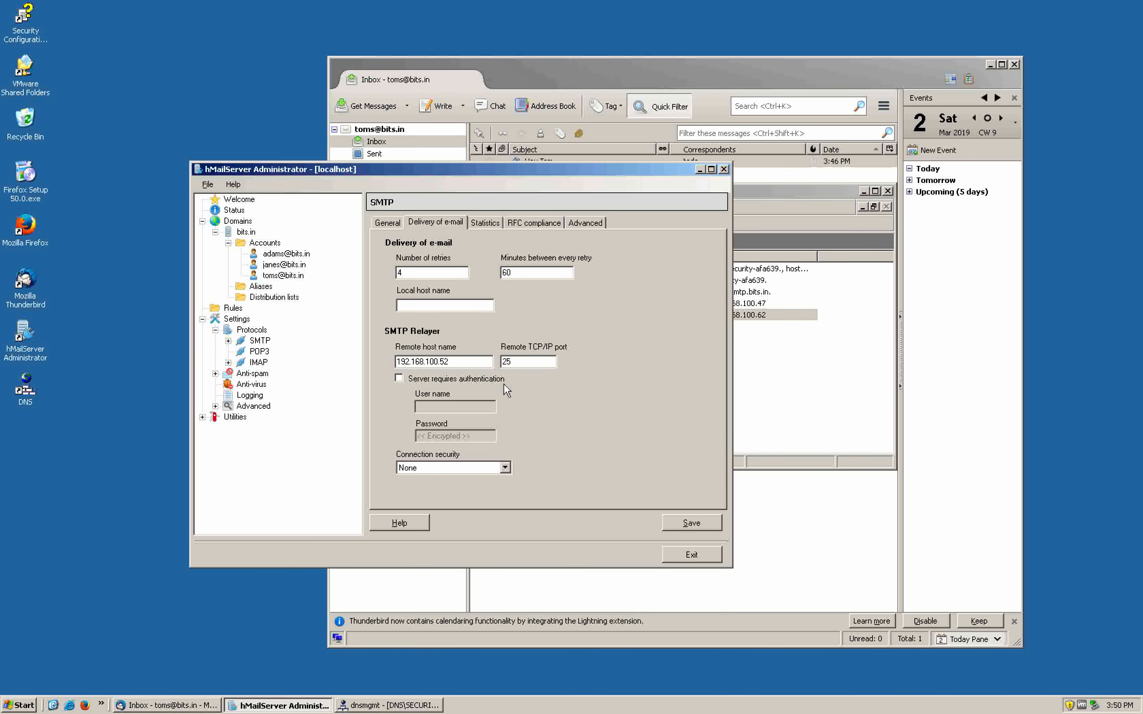
pyautogui.press('ctrl')
pyautogui.click(700, 522)
pyautogui.click(684, 559)
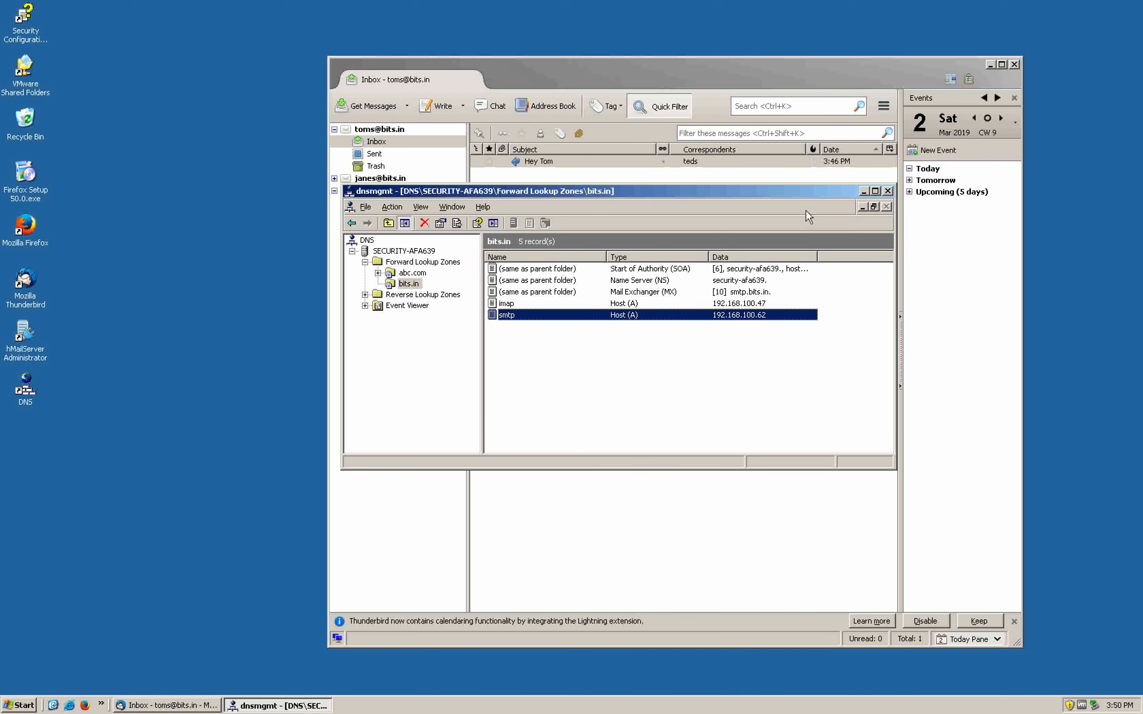
# Close DNS Manager and move through the GNS3 topology and Pages diagram to the ESA console
pyautogui.click(887, 192)
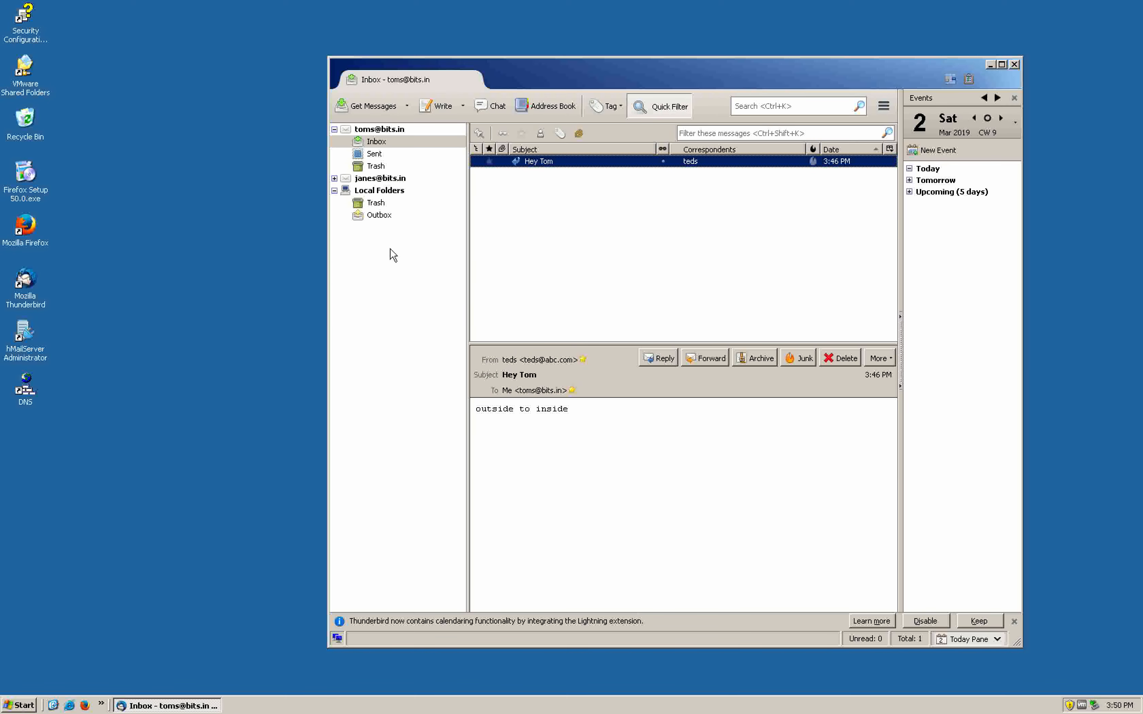
pyautogui.hotkey('ctrl', 'Left')
pyautogui.hotkey('ctrl', 'Left')
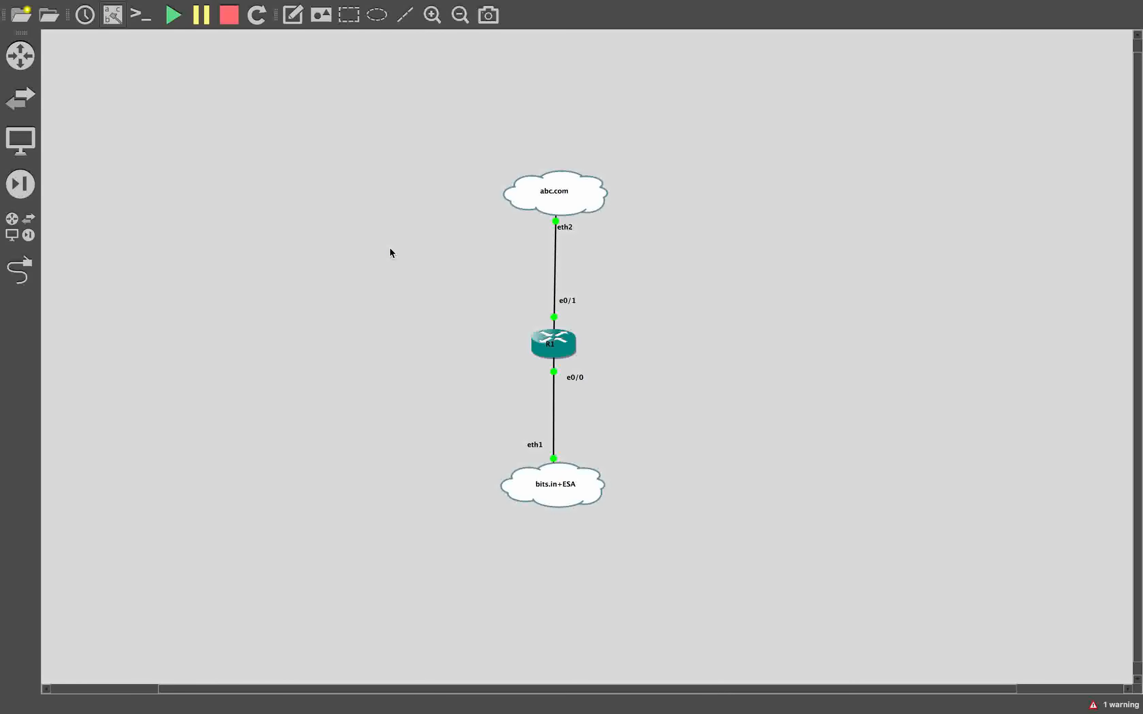
pyautogui.hotkey('ctrl', 'Left')
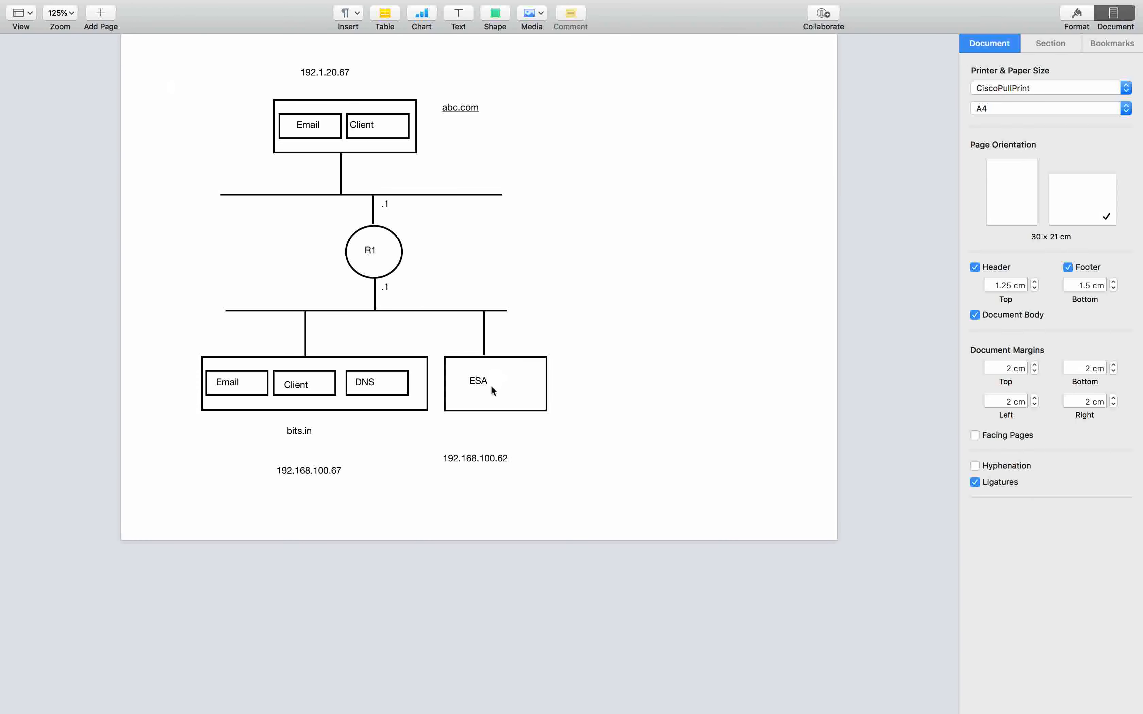
pyautogui.hotkey('ctrl', 'Right')
pyautogui.hotkey('ctrl', 'Right')
pyautogui.hotkey('ctrl', 'Right')
pyautogui.hotkey('ctrl', 'Right')
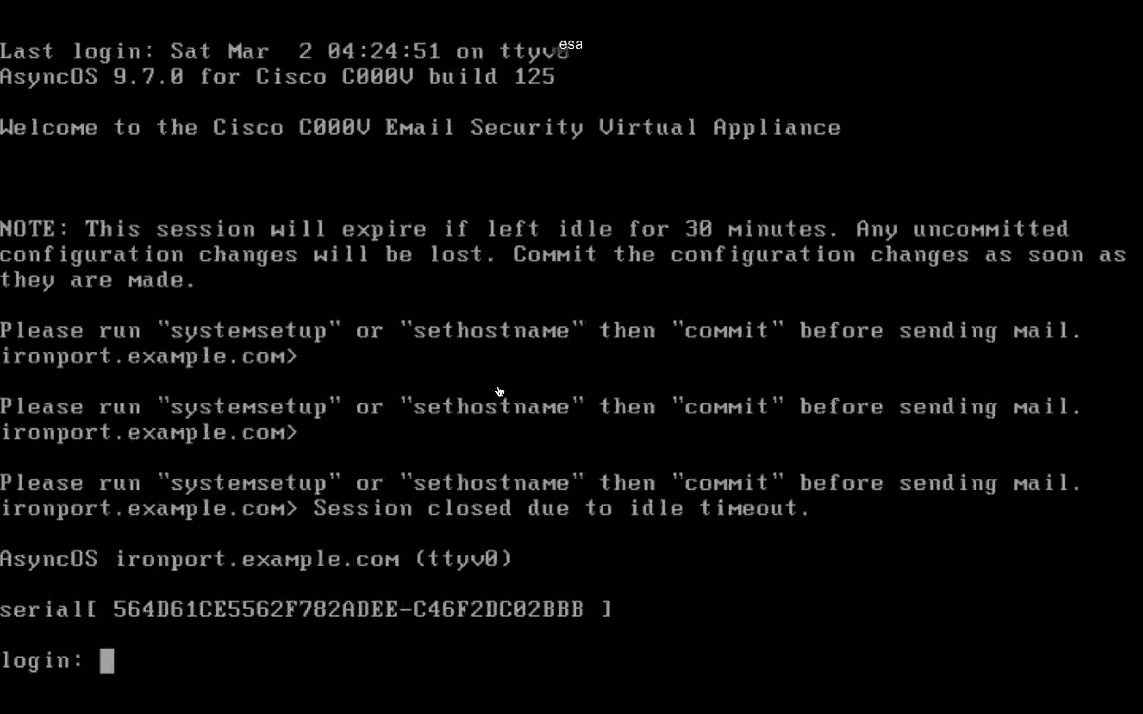
# Log into the Cisco ESA console as admin with the account password, then enter interfaceconfig
pyautogui.press('Return')
pyautogui.press('Return')
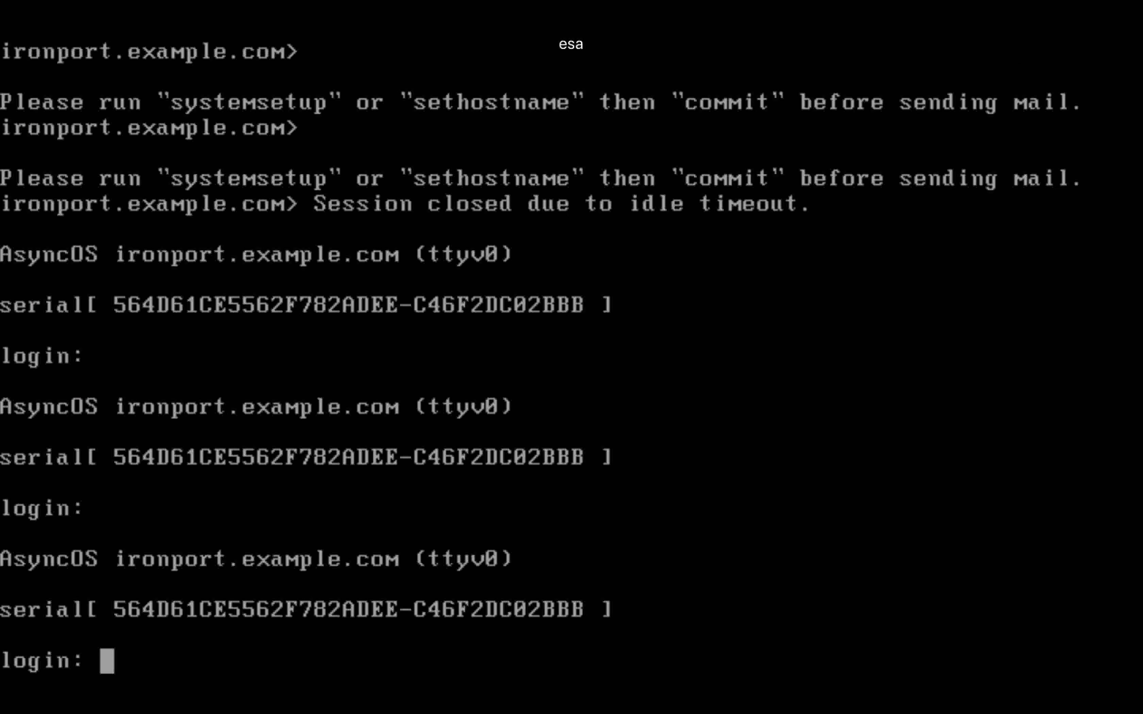
pyautogui.write('admin')
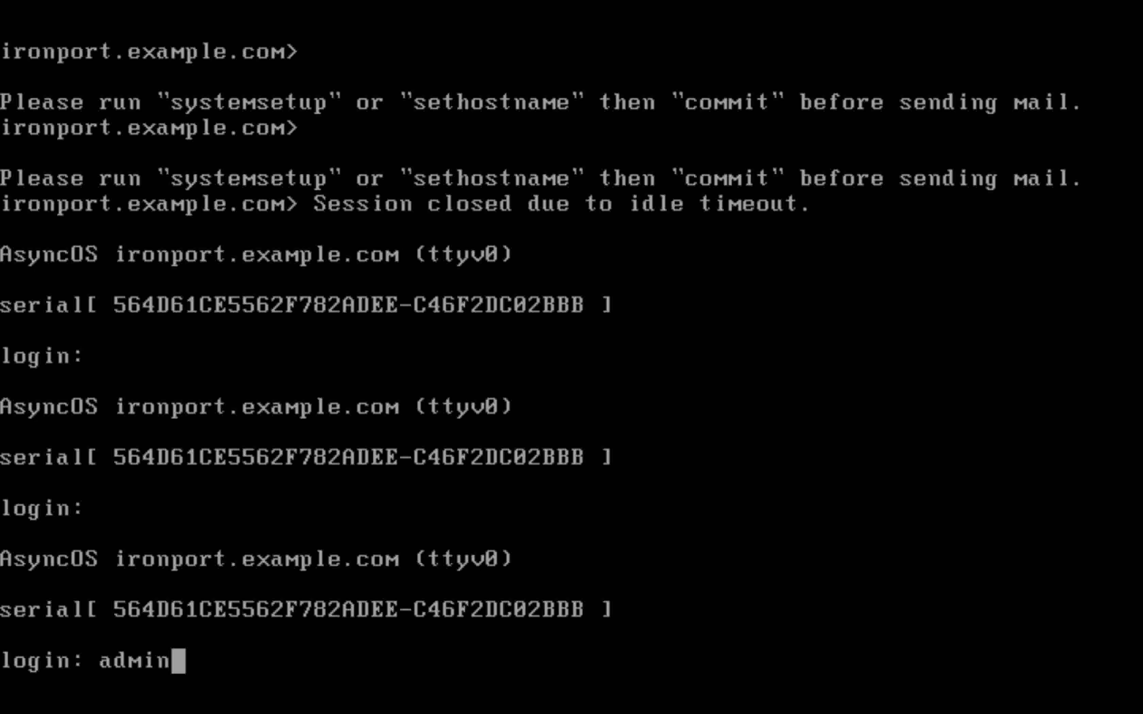
pyautogui.press('Return')
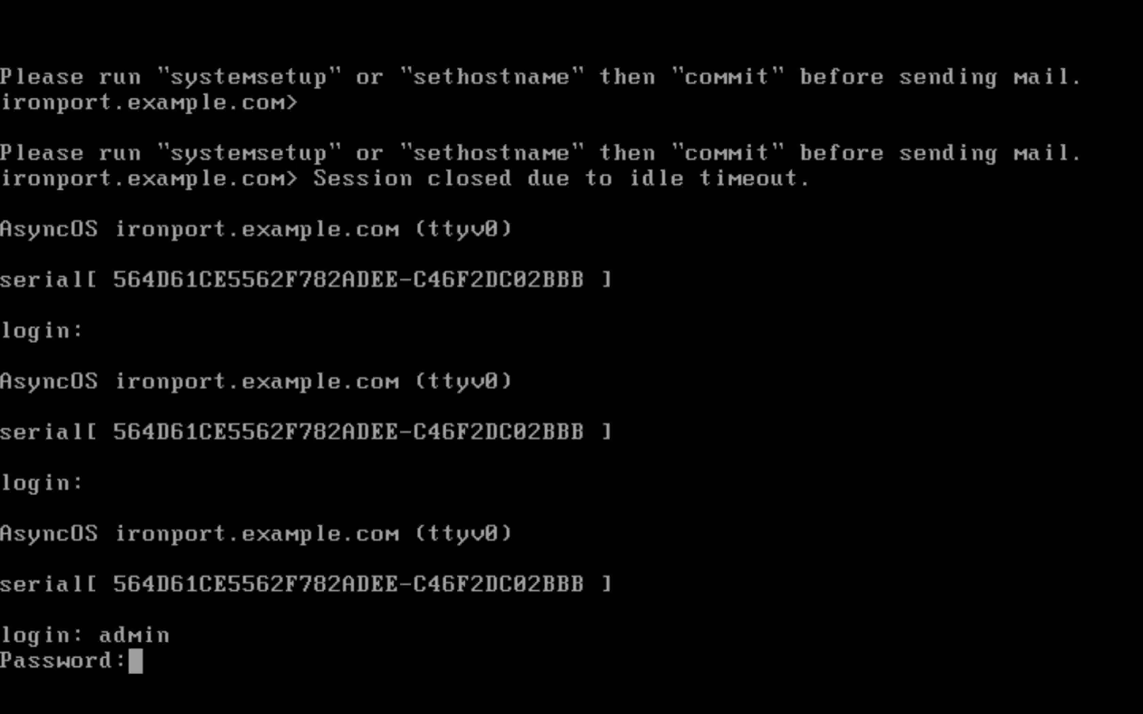
pyautogui.press('Return')
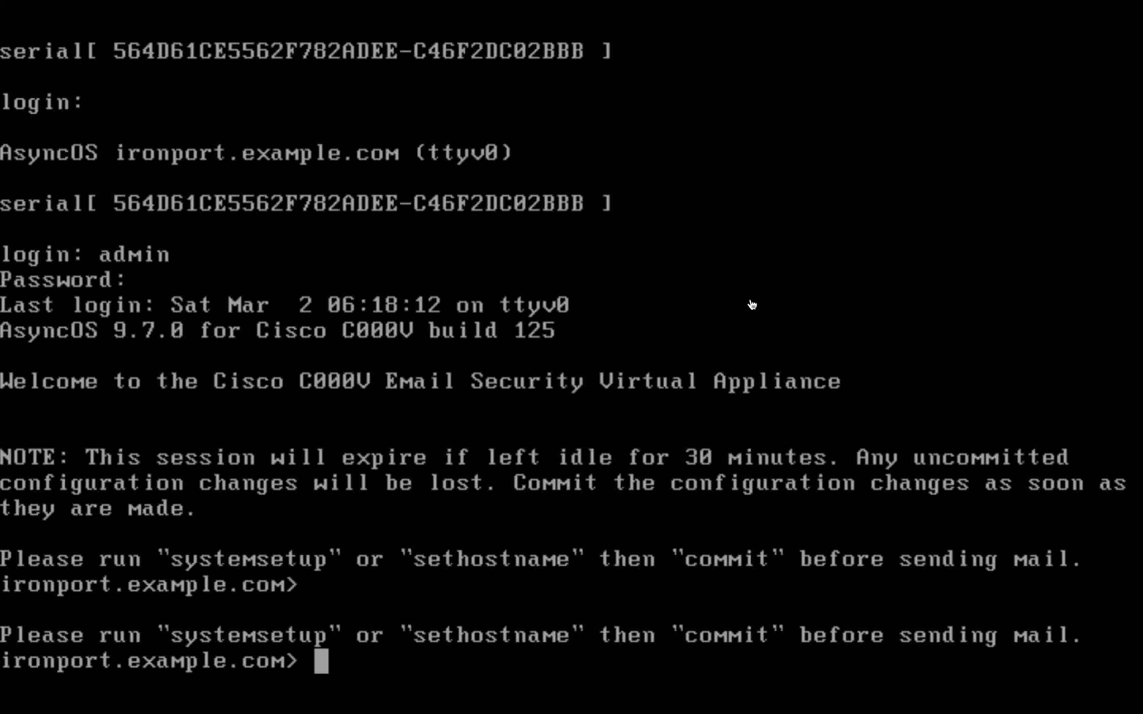
pyautogui.write('interface')
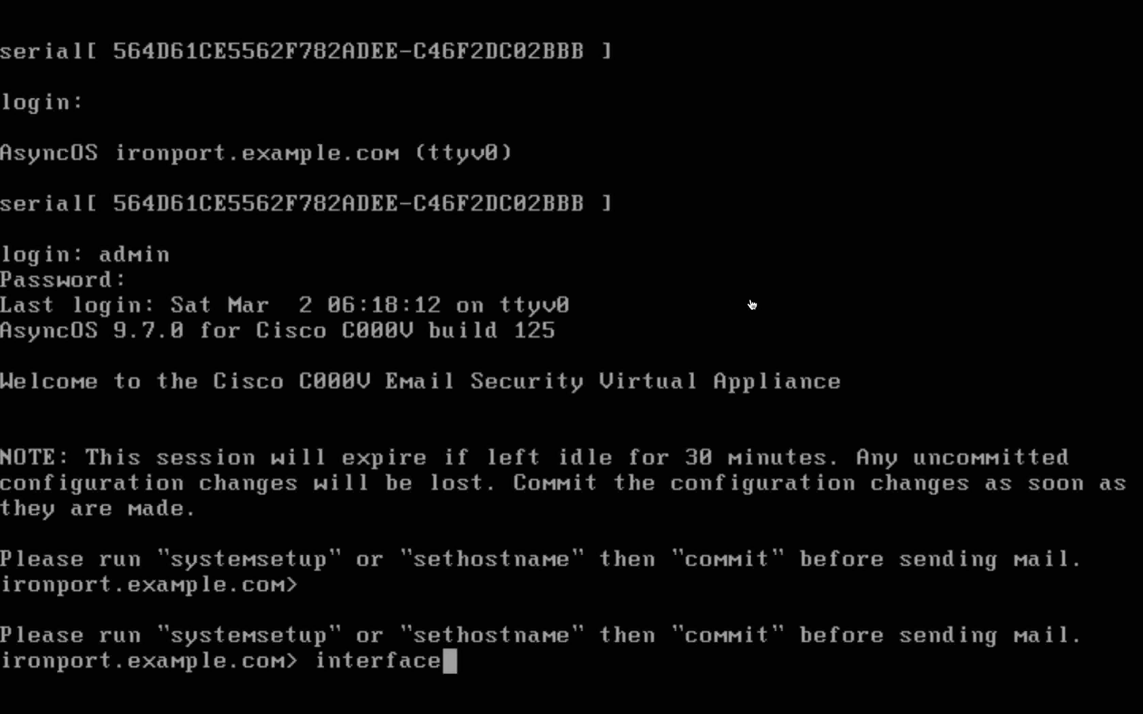
pyautogui.write('config')
# Edit the Management interface: IPv4 192.168.100.62, netmask 255.255.255.0, no IPv6, hostname esa.bits.in
pyautogui.press('Return')
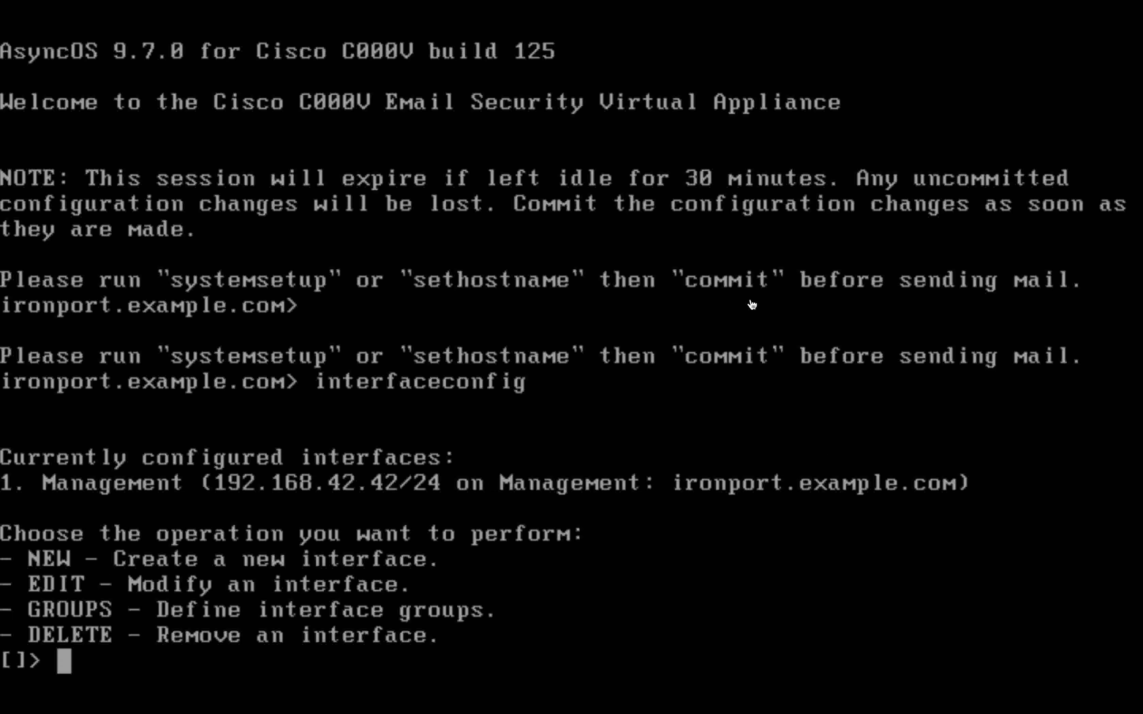
pyautogui.write('edit')
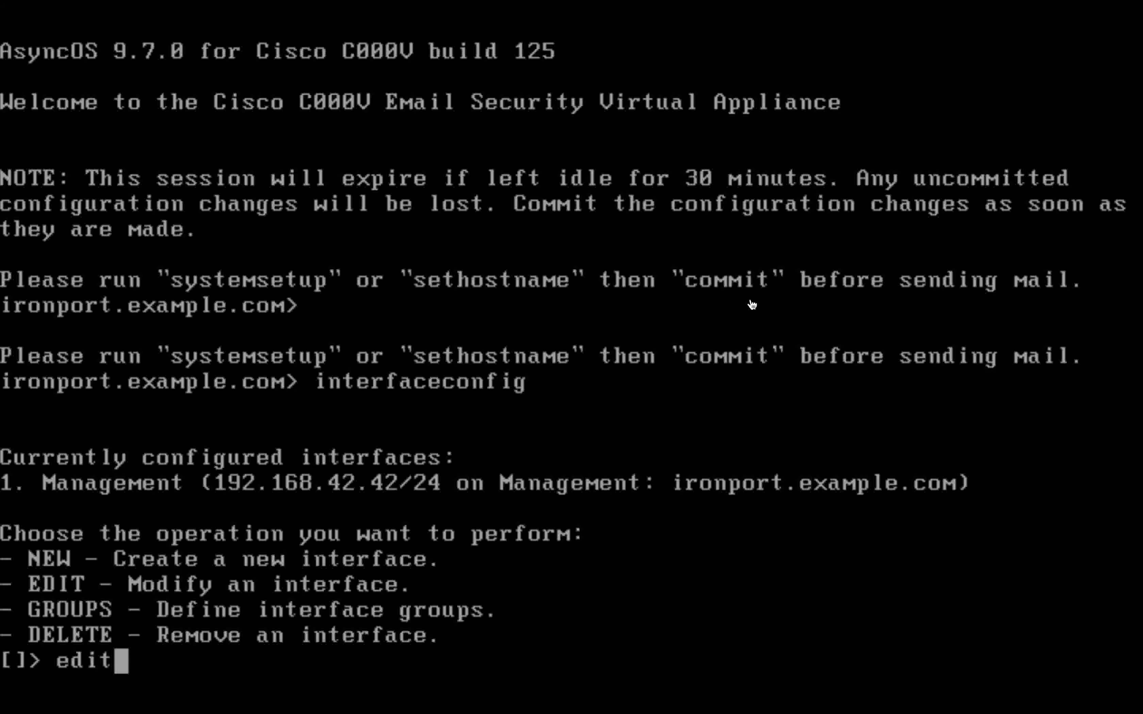
pyautogui.press('Return')
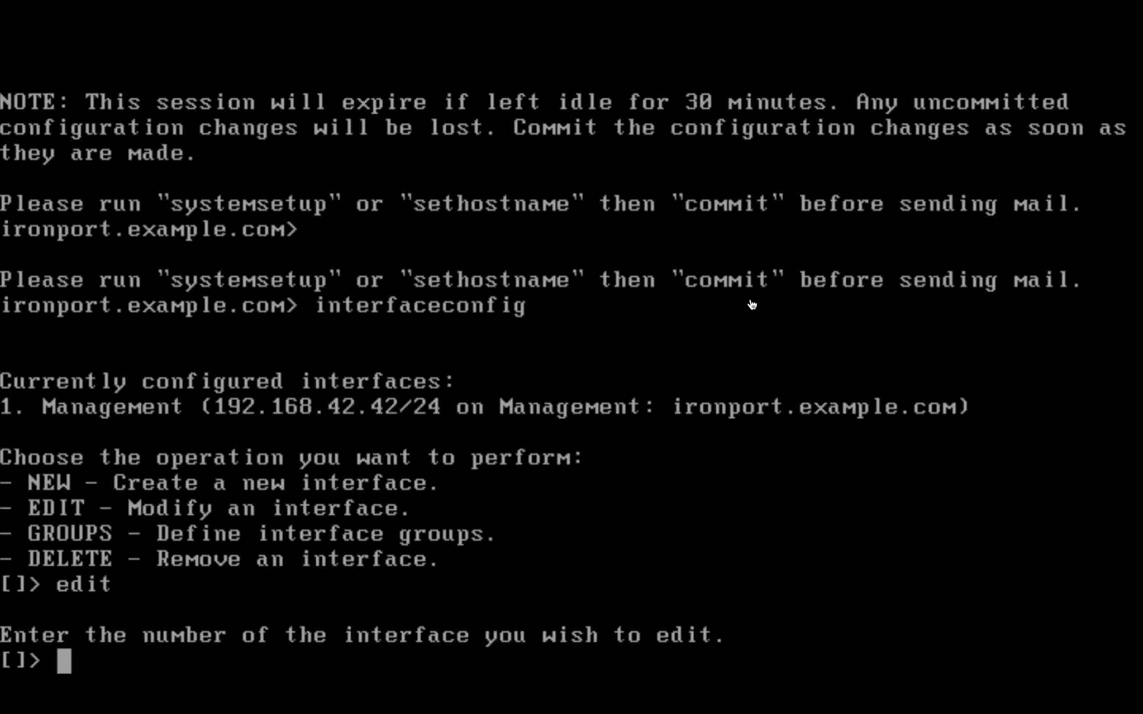
pyautogui.write('1')
pyautogui.press('Return')
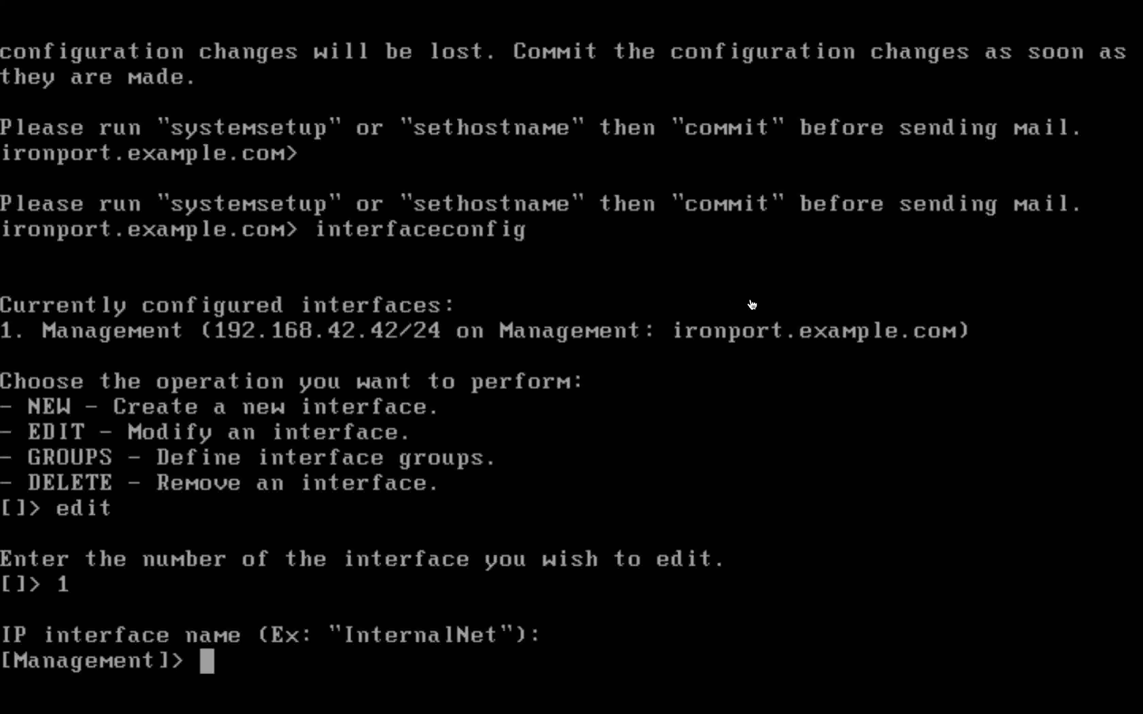
pyautogui.press('Return')
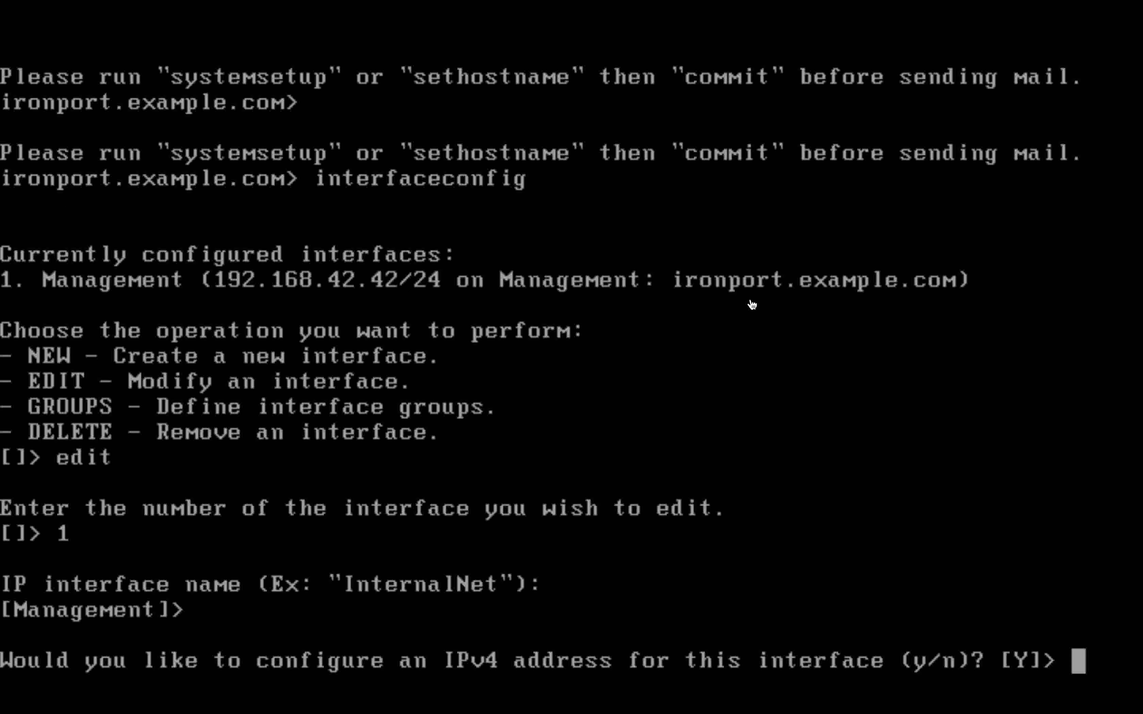
pyautogui.write('y')
pyautogui.press('Return')
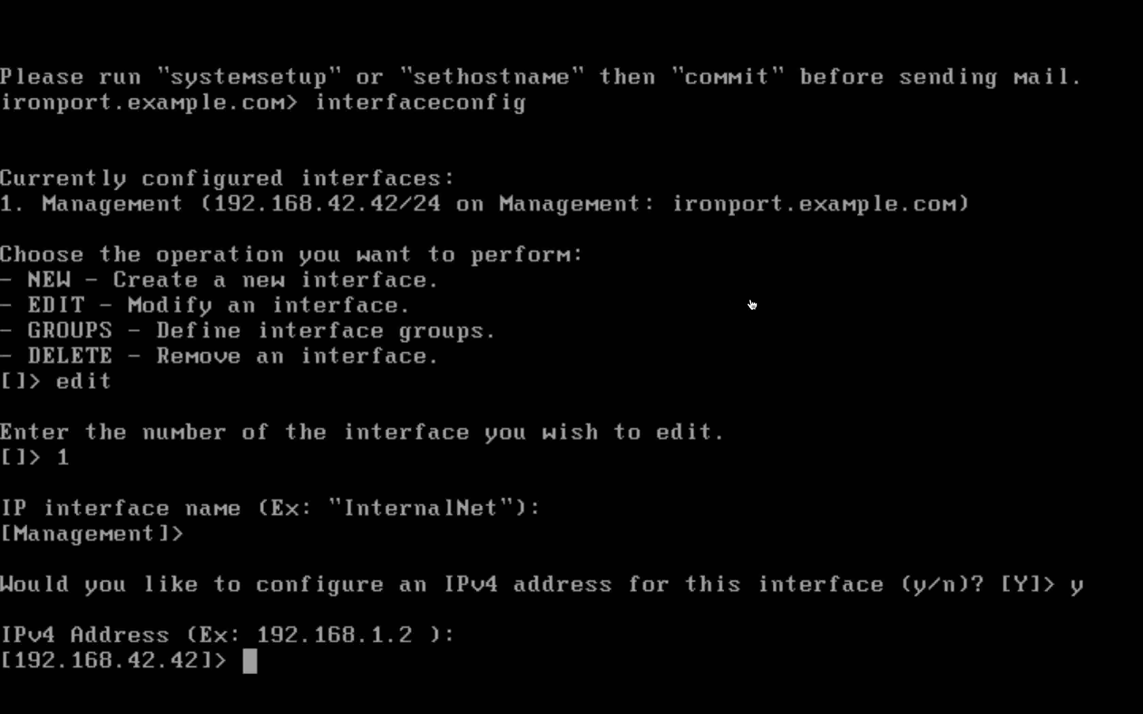
pyautogui.write('192.1')
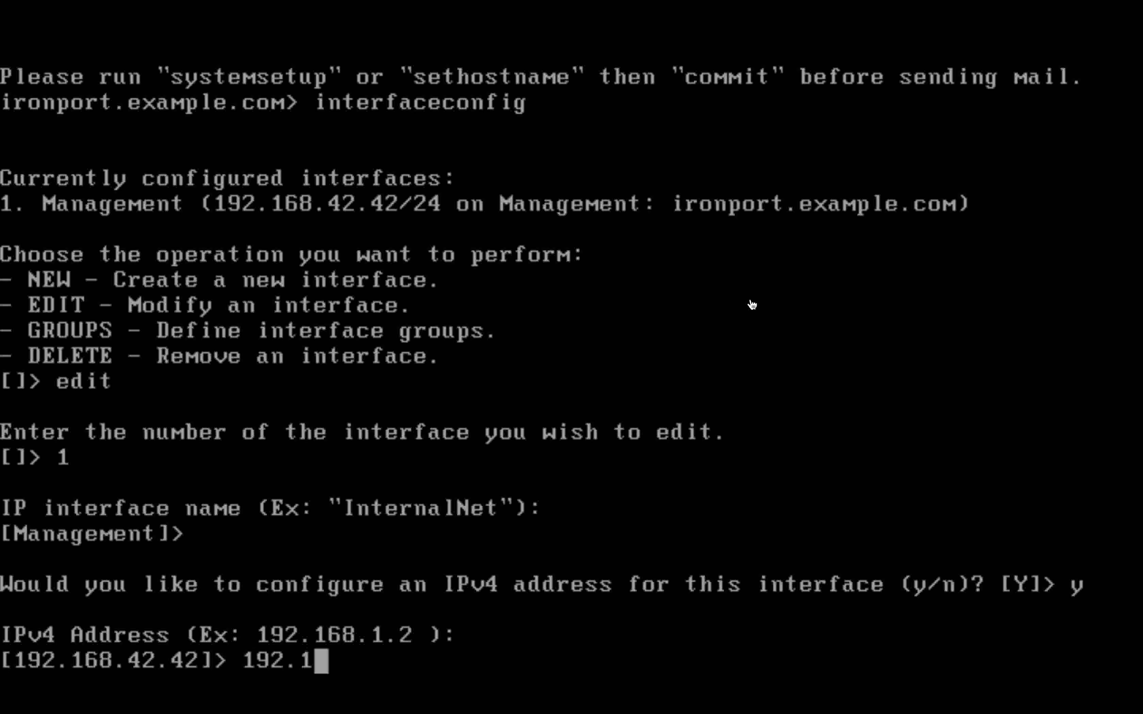
pyautogui.write('68.100')
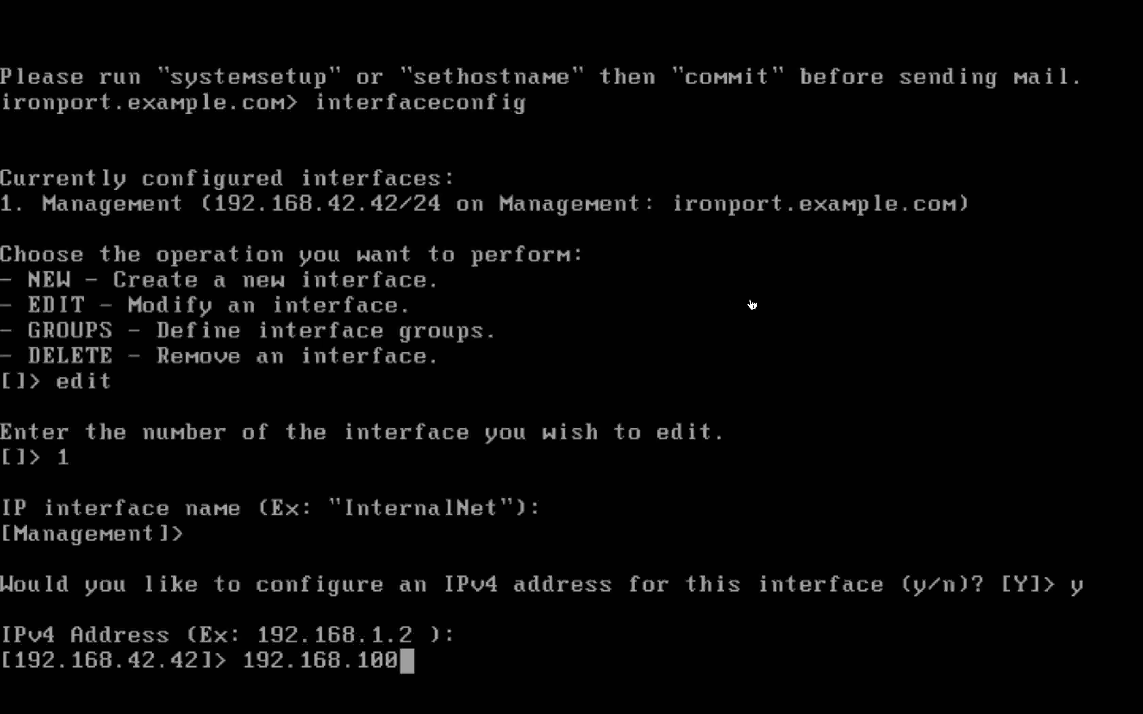
pyautogui.write('.62')
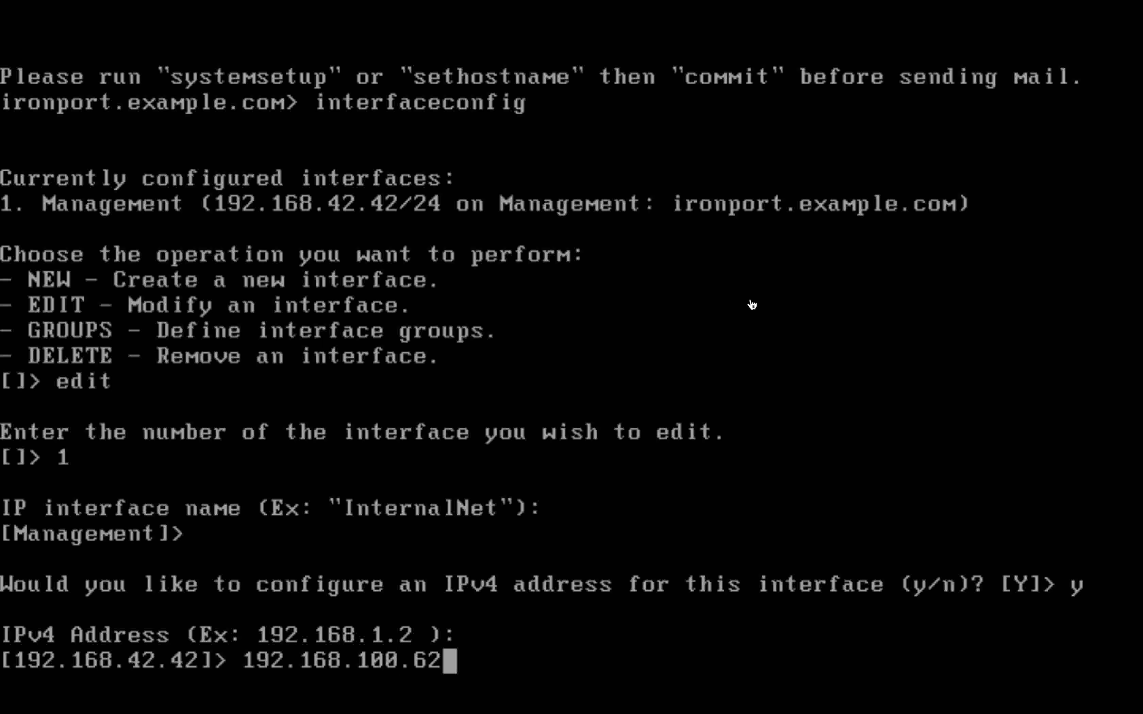
pyautogui.press('Return')
pyautogui.write('255')
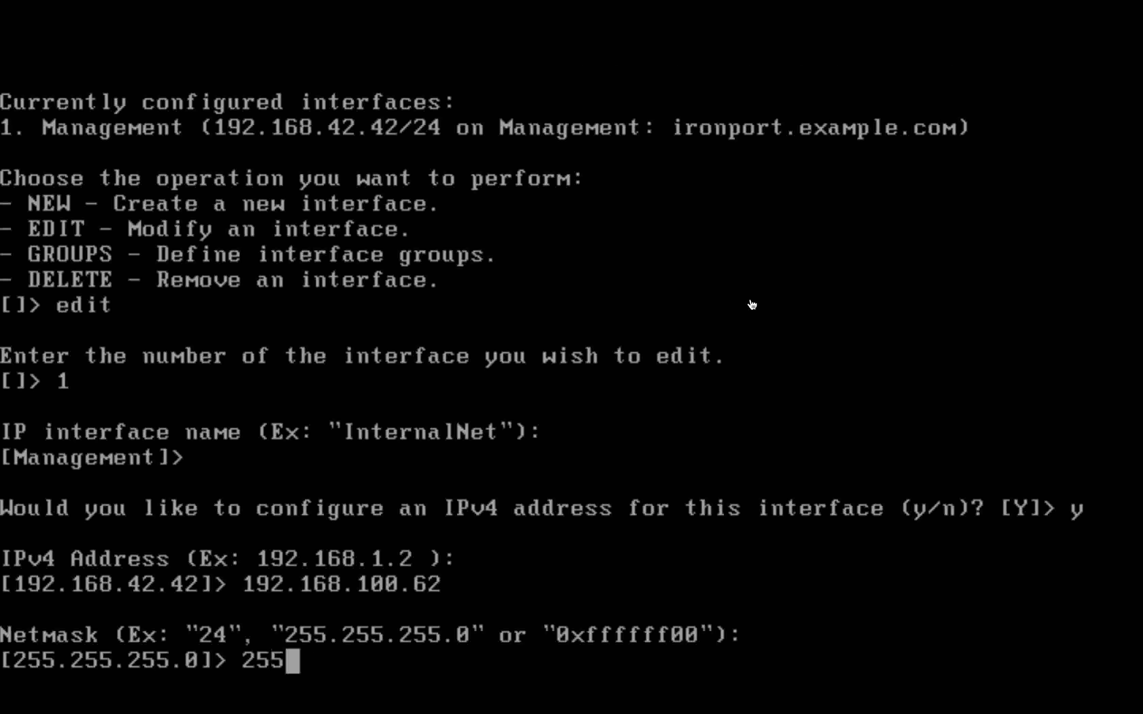
pyautogui.write('.255.255')
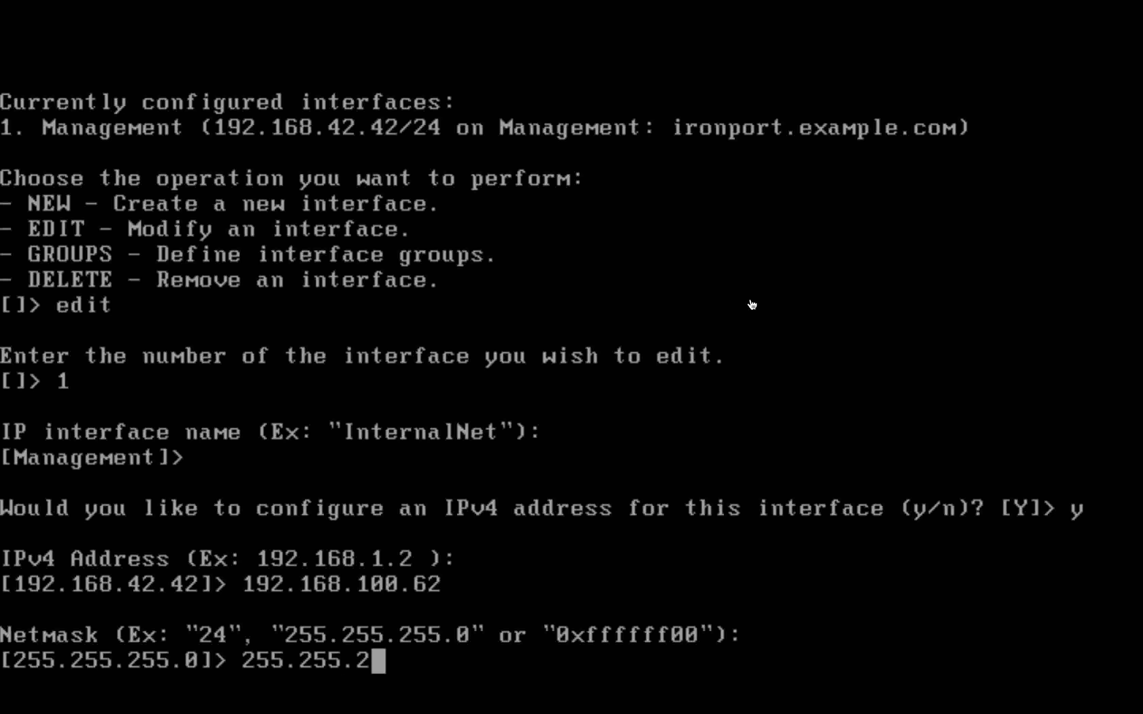
pyautogui.write('.0')
pyautogui.press('Return')
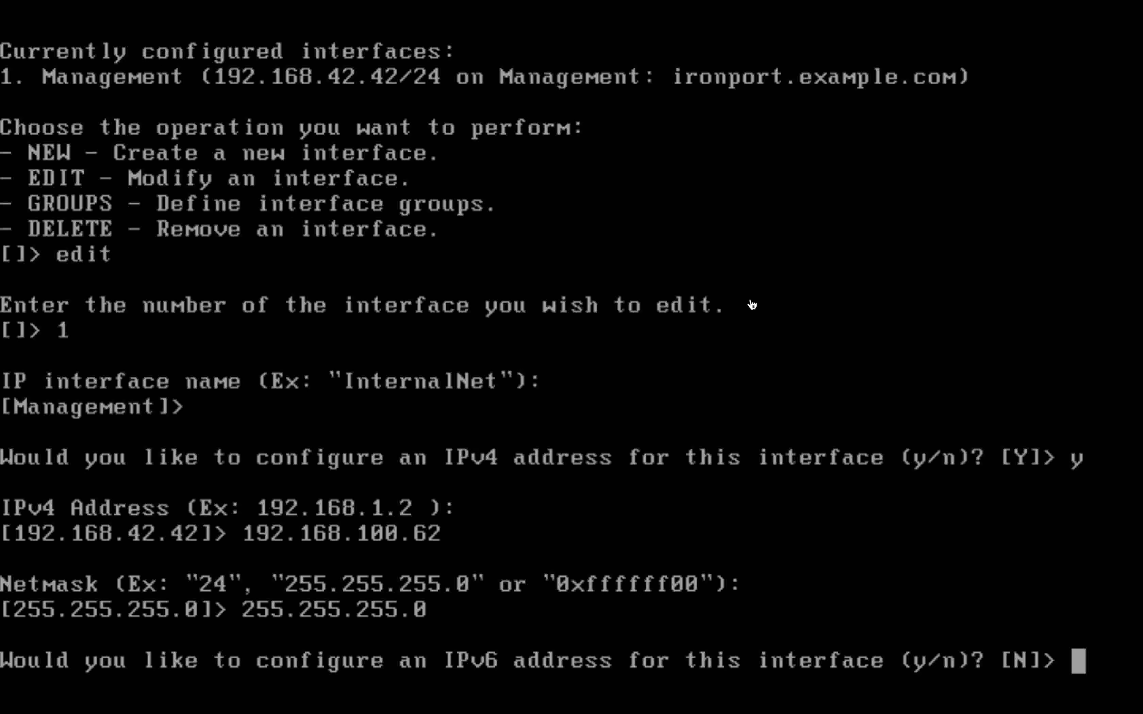
pyautogui.write('n')
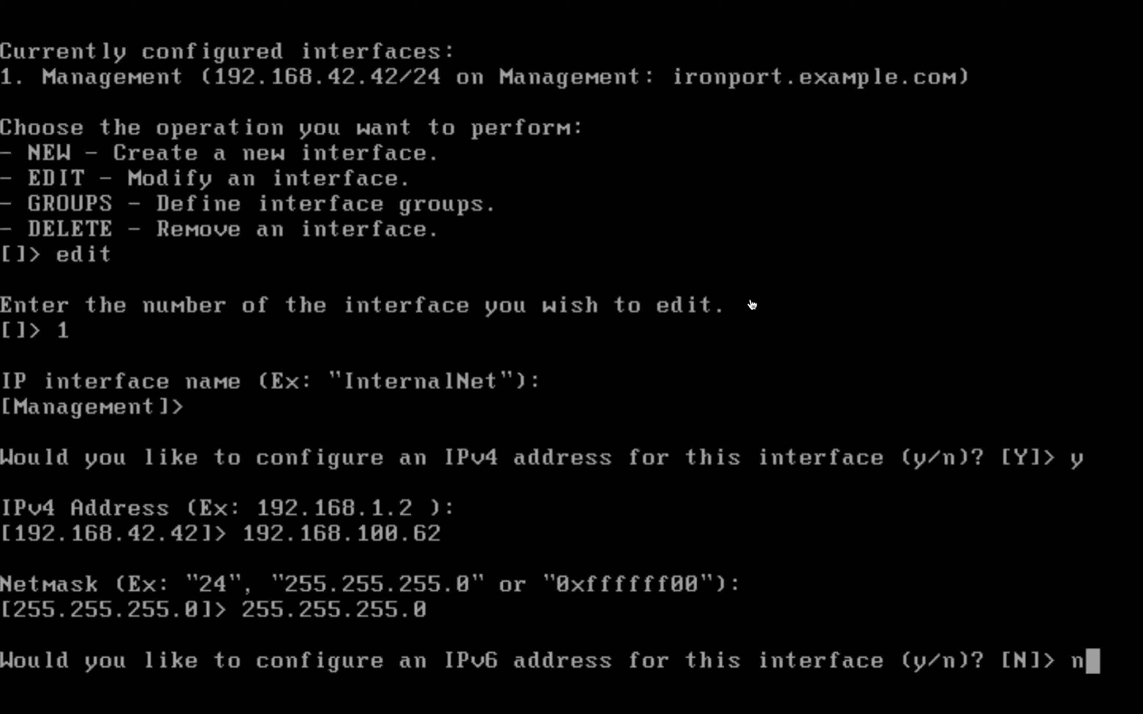
pyautogui.press('Return')
pyautogui.press('Return')
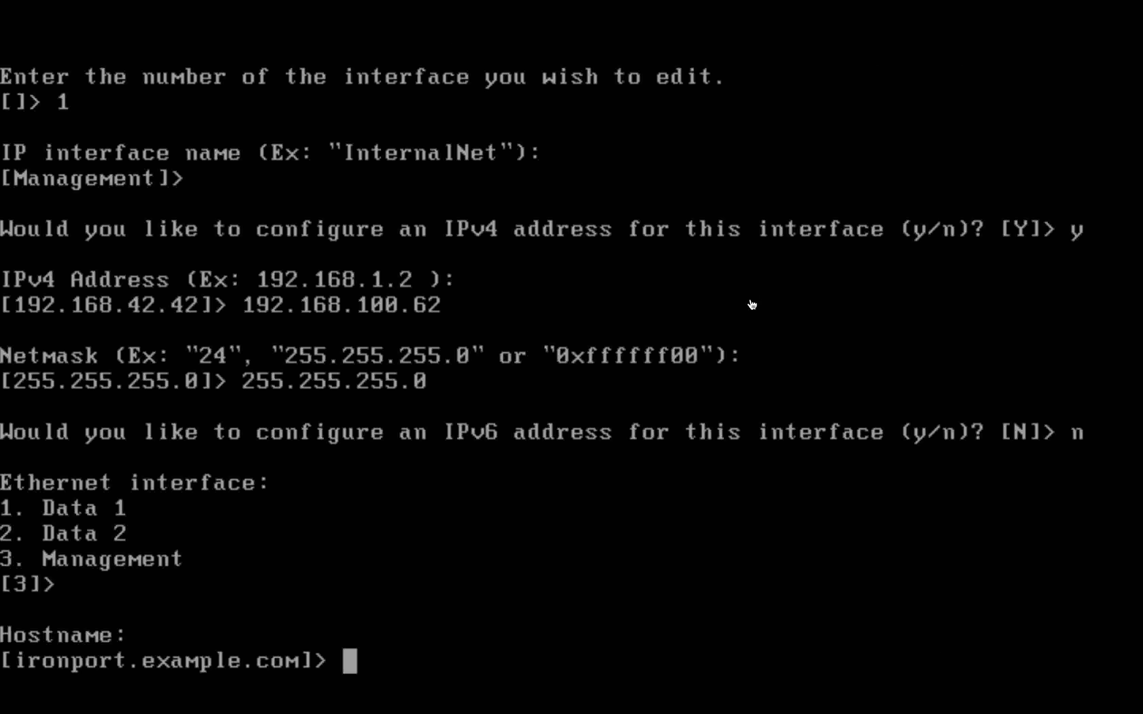
pyautogui.write('esa')
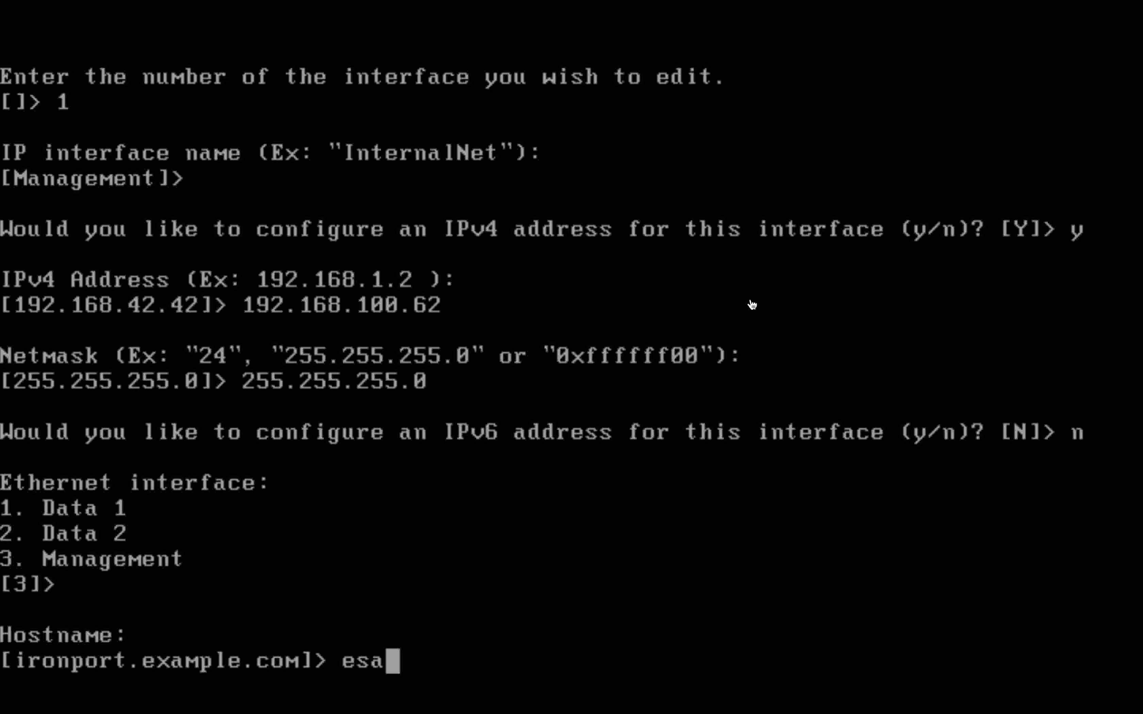
pyautogui.write('.')
pyautogui.write('bits.in')
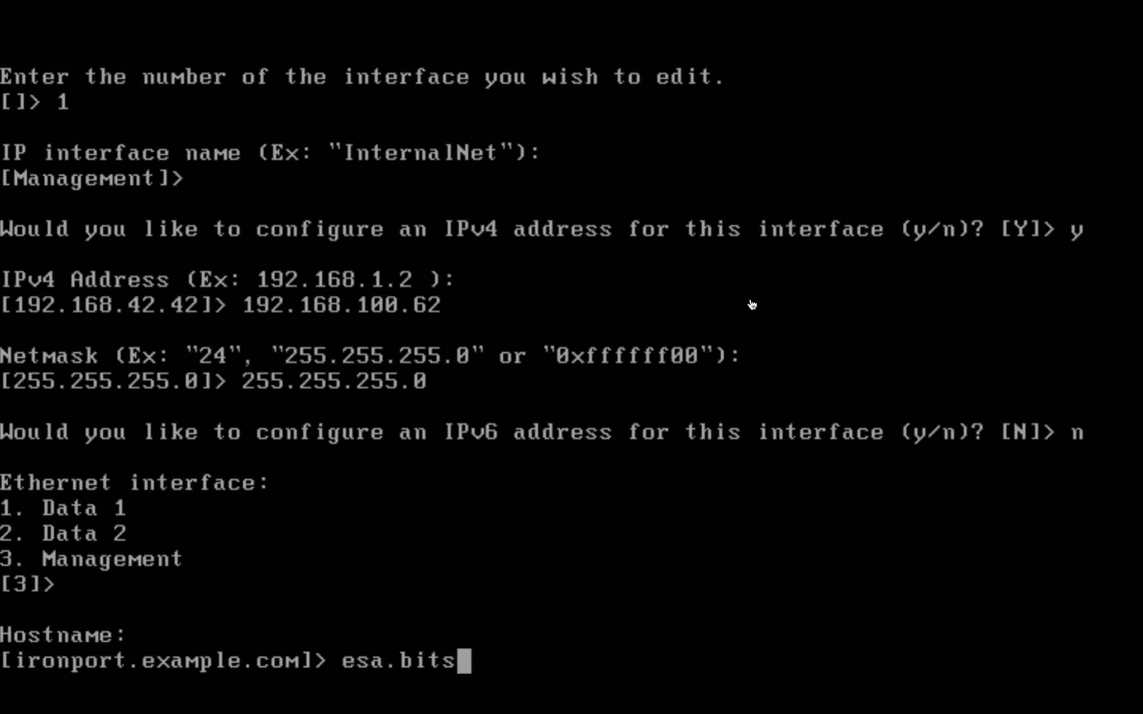
pyautogui.press('Return')
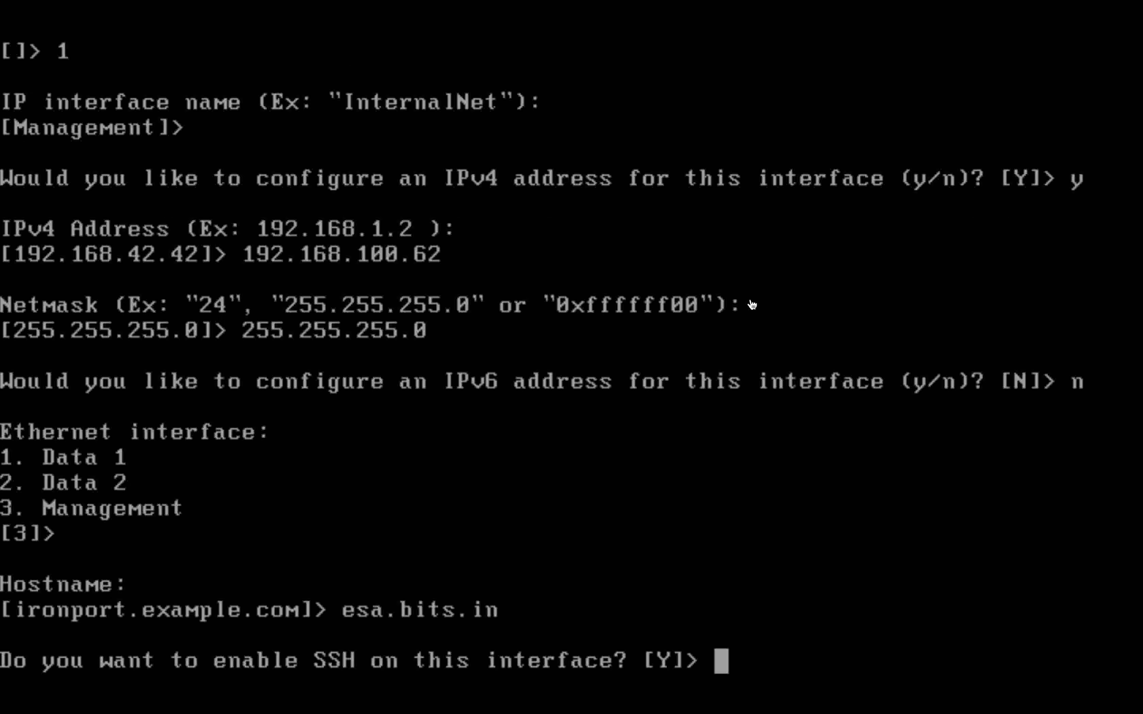
# Enable SSH on port 22 and FTP on port 21, keep HTTP on 80, leave other services disabled
pyautogui.write('y')
pyautogui.press('Return')
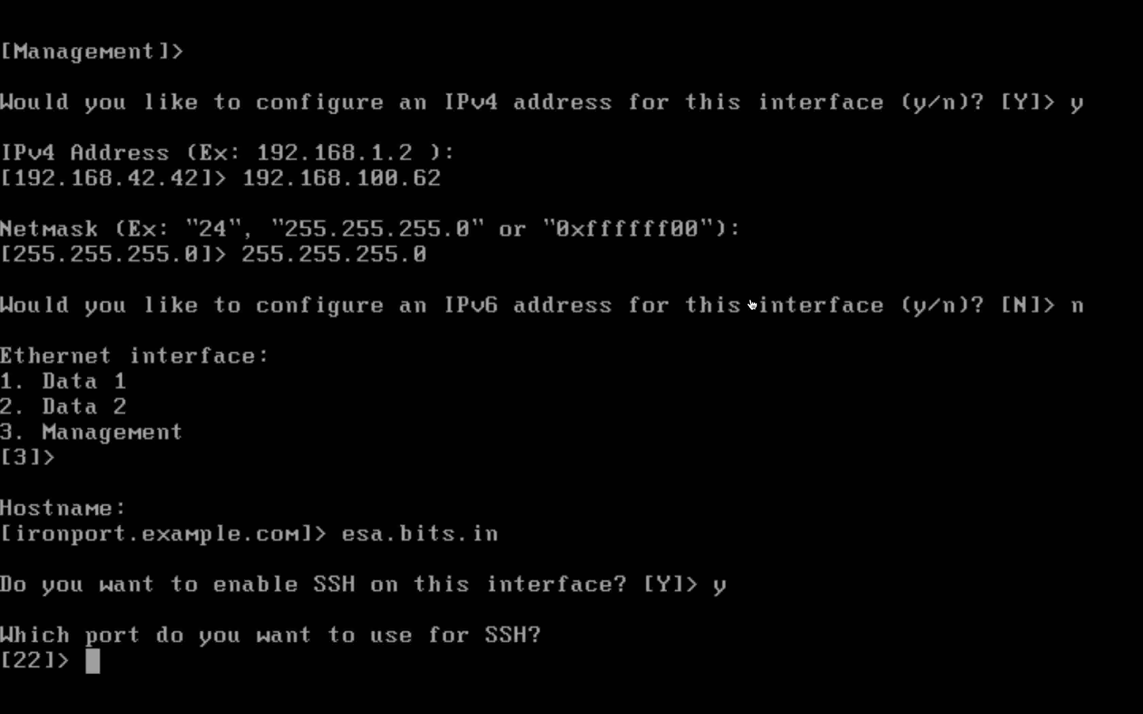
pyautogui.press('Return')
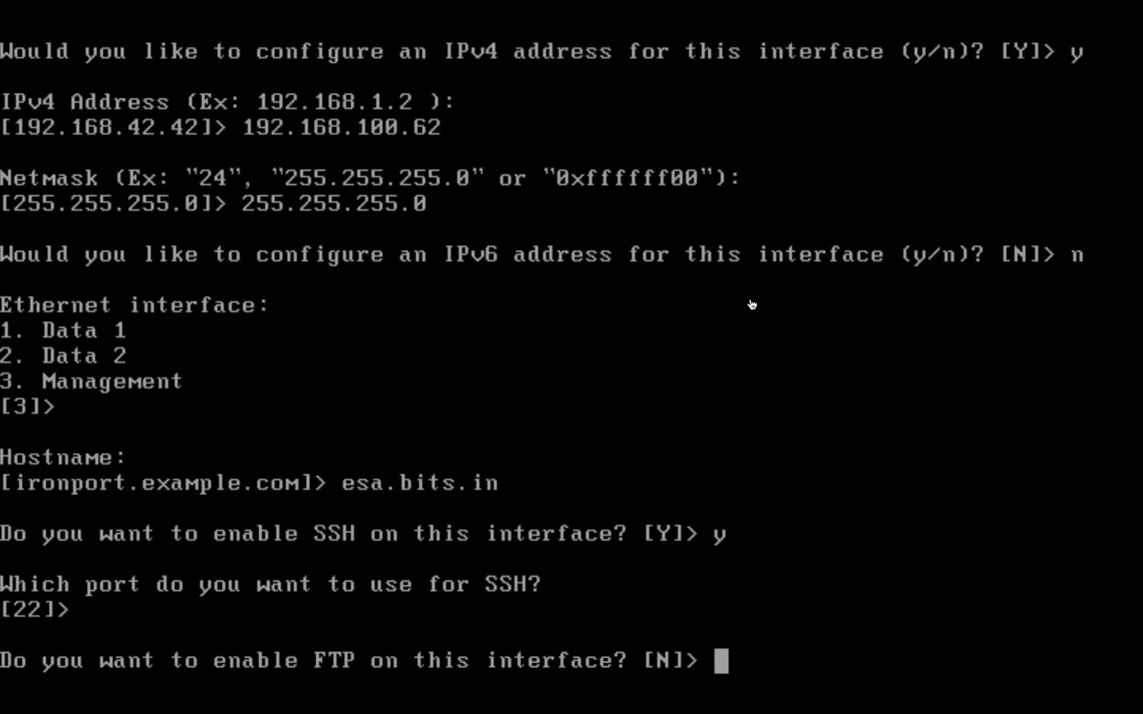
pyautogui.write('y')
pyautogui.press('Return')
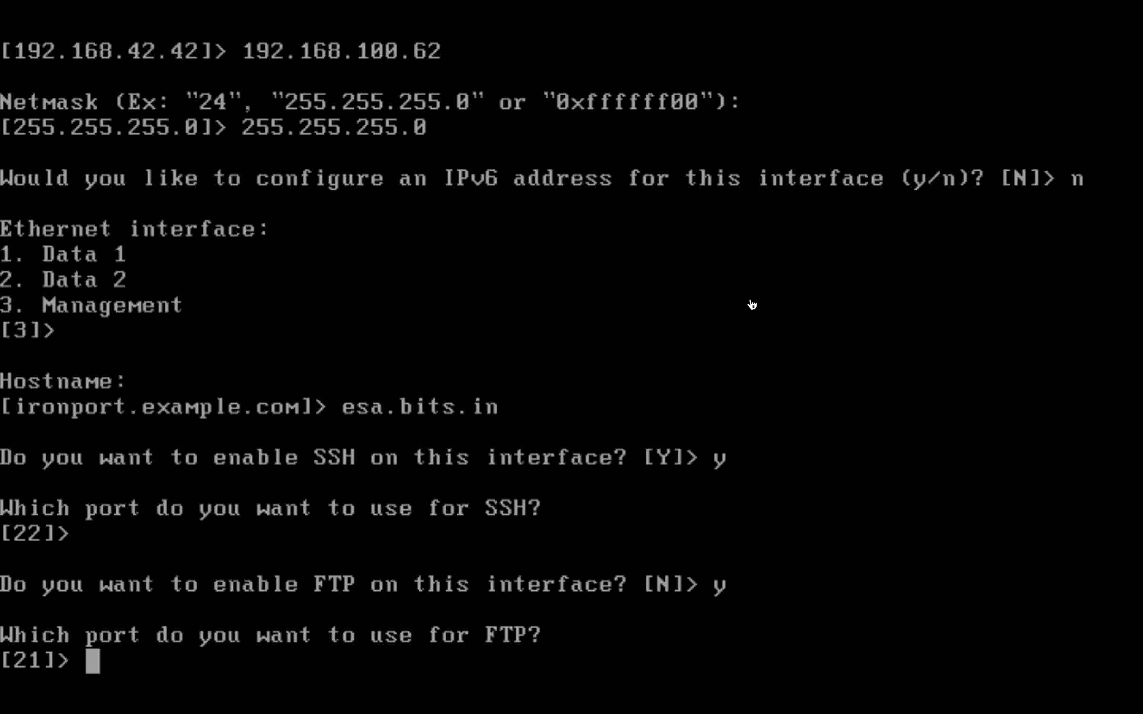
pyautogui.press('Return')
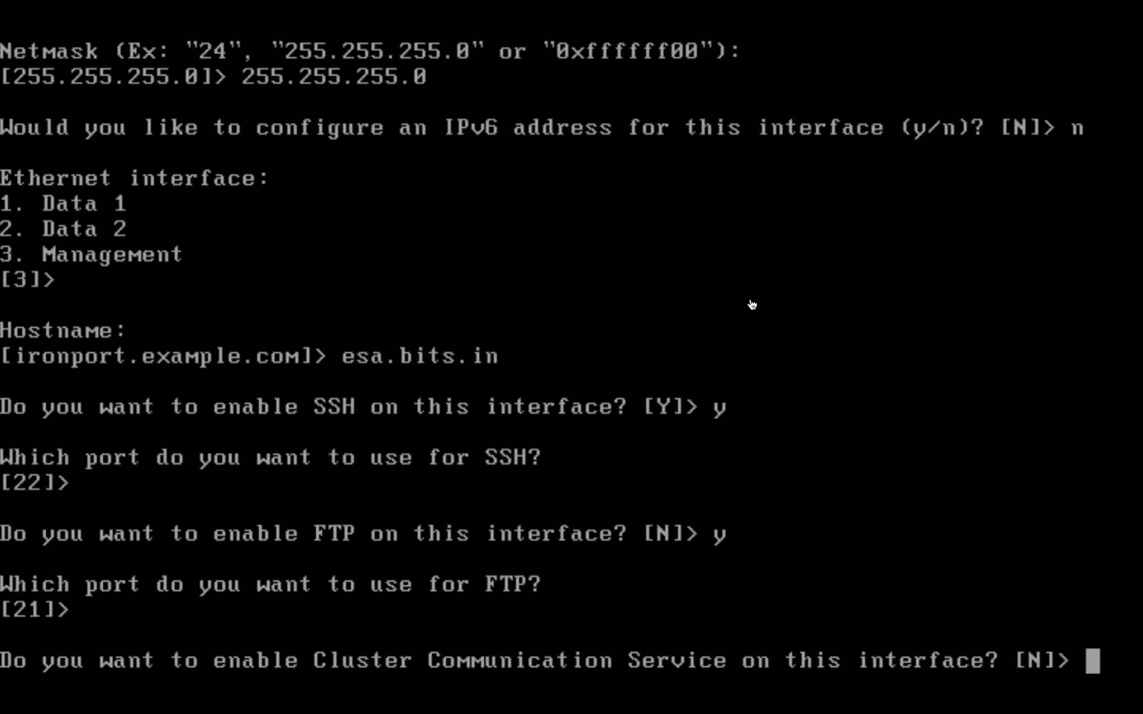
pyautogui.press('Return')
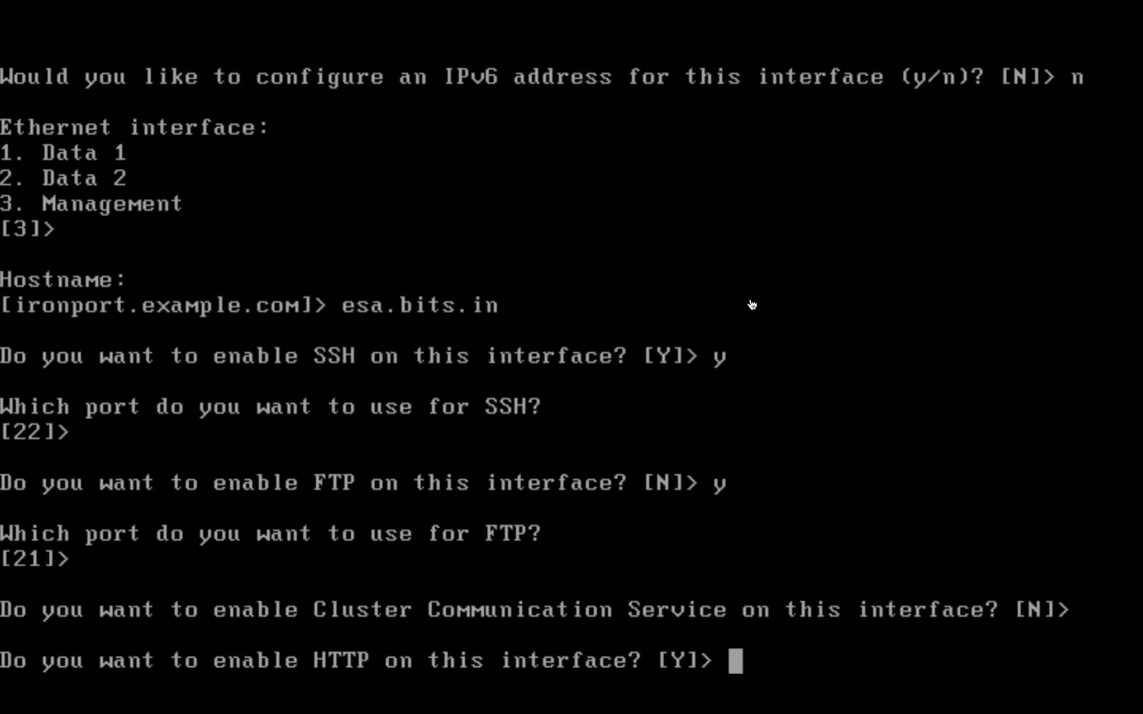
pyautogui.press('Return')
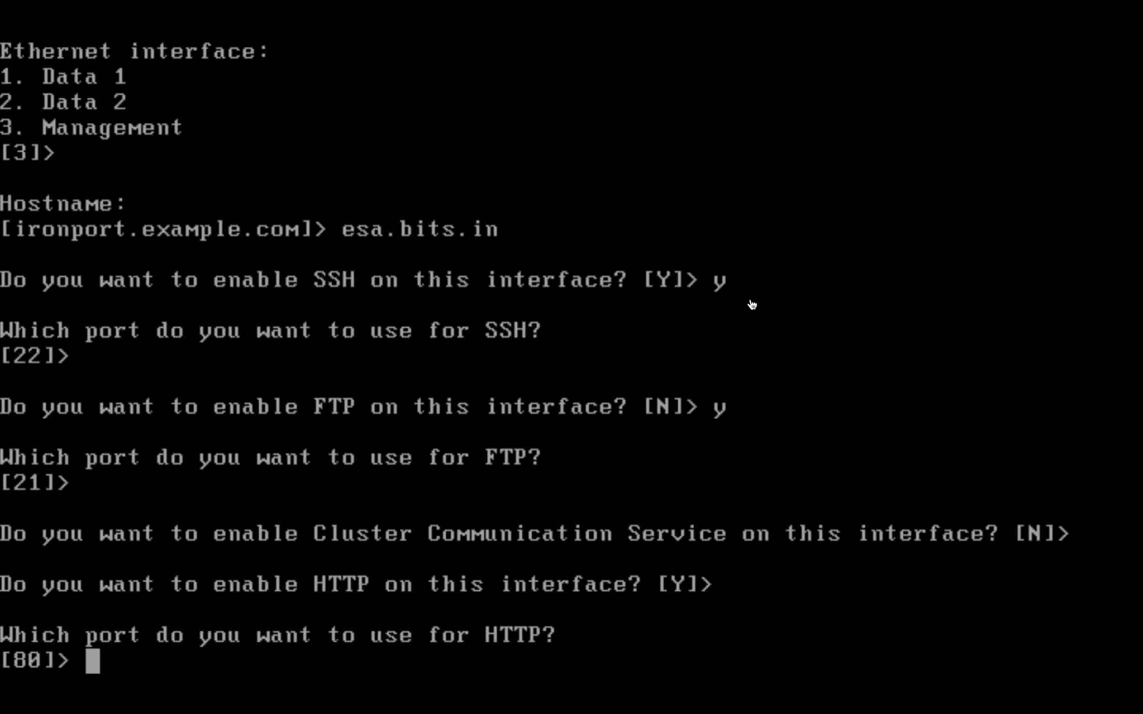
pyautogui.press('Return')
pyautogui.press('Return')
pyautogui.press('Return')
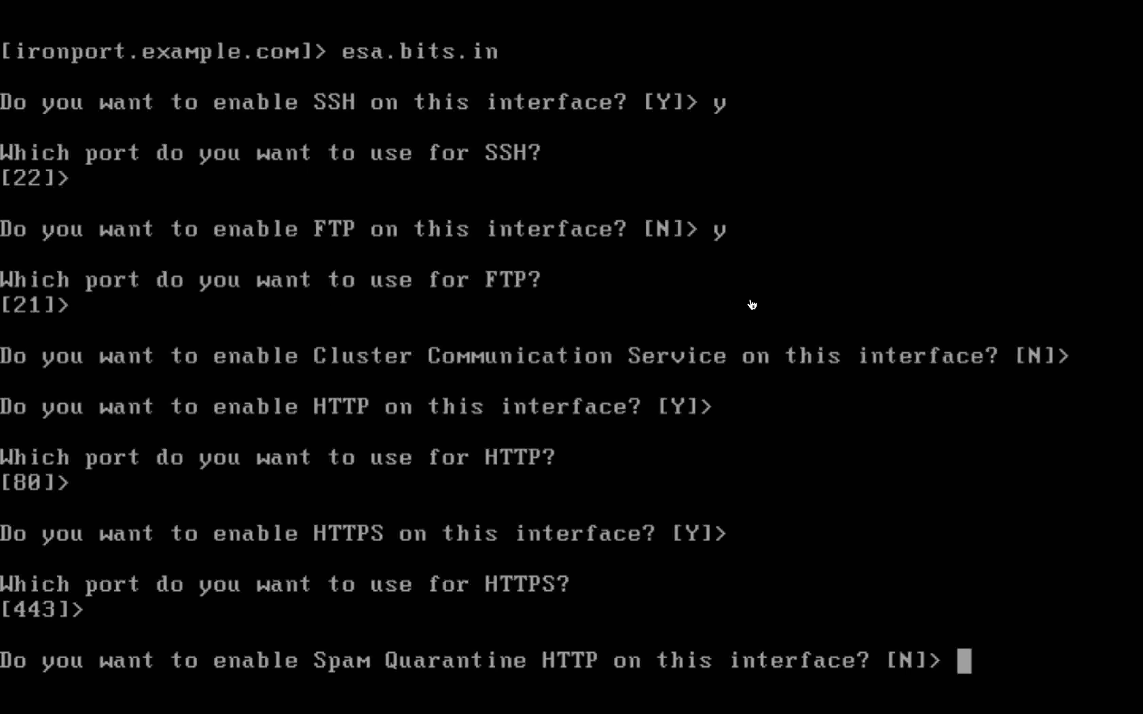
pyautogui.press('Return')
pyautogui.press('Return')
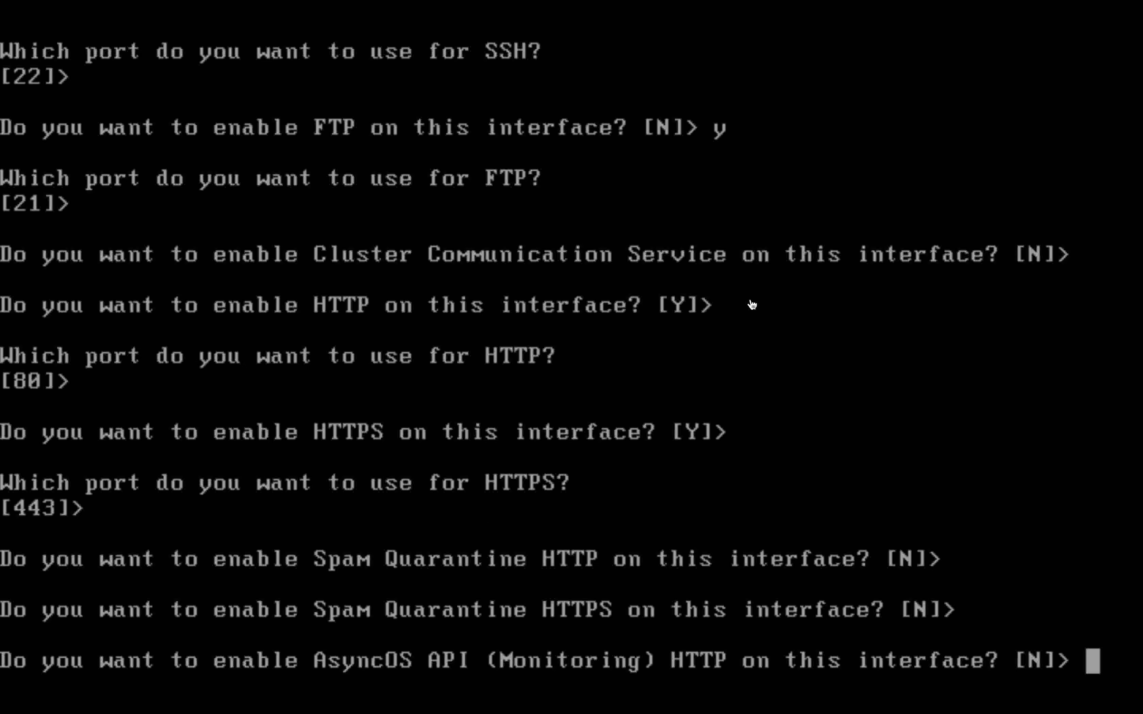
pyautogui.press('Return')
pyautogui.press('Return')
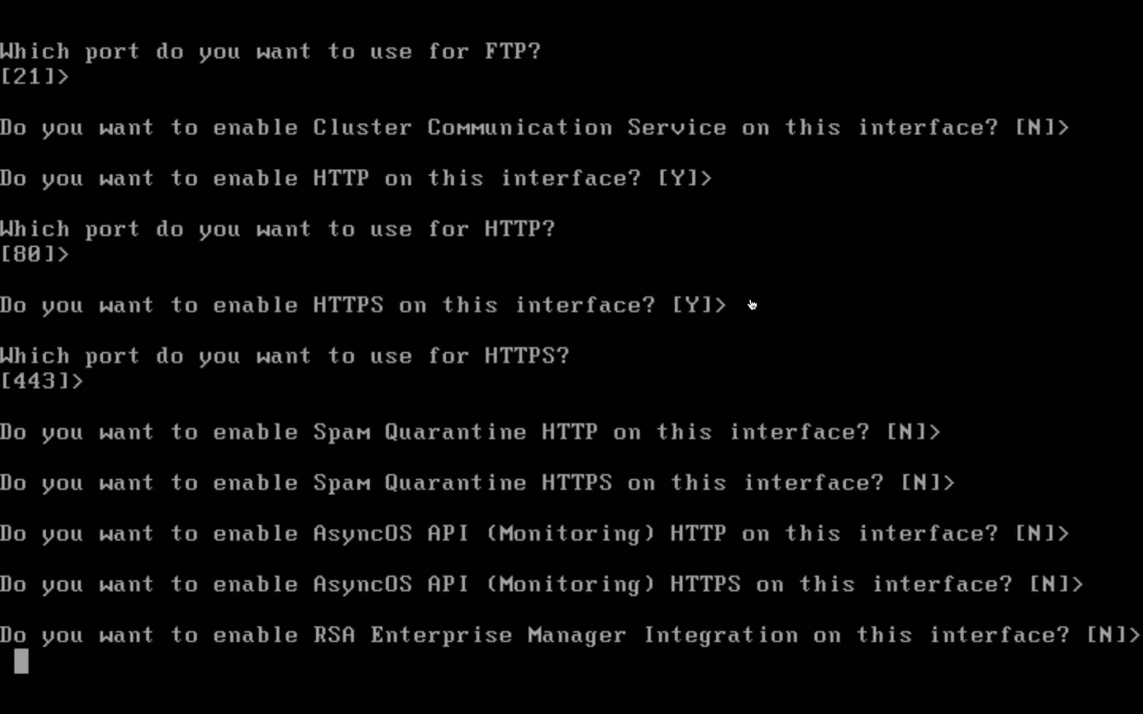
pyautogui.press('Return')
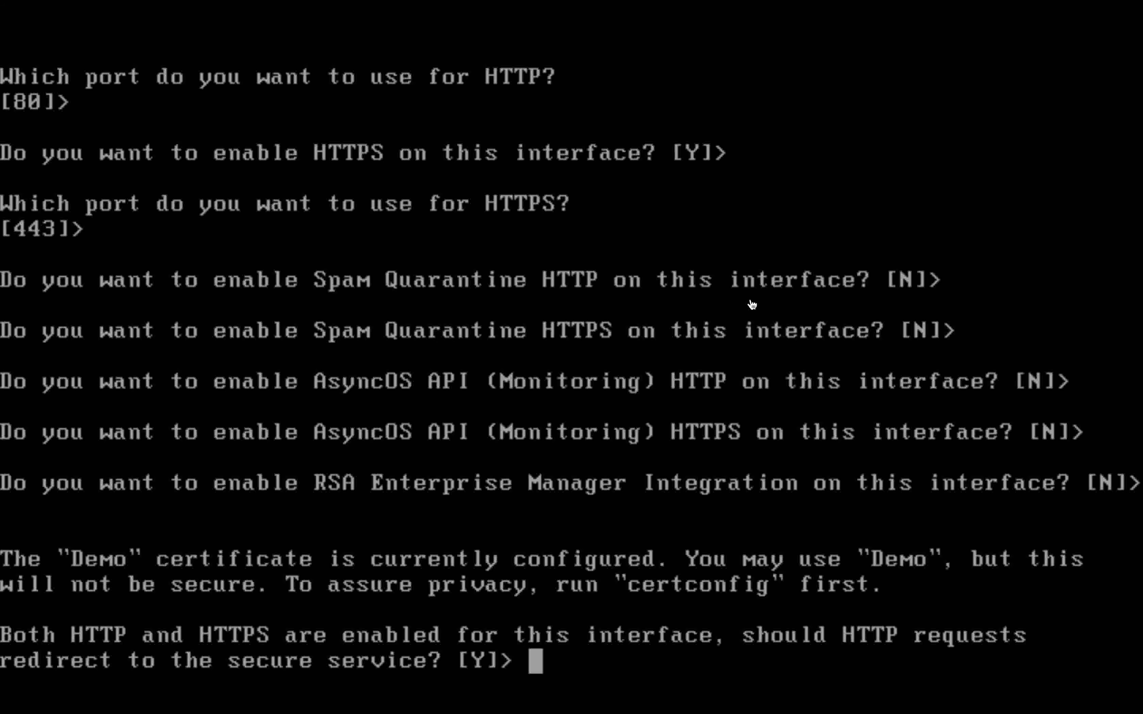
pyautogui.press('Return')
pyautogui.press('Return')
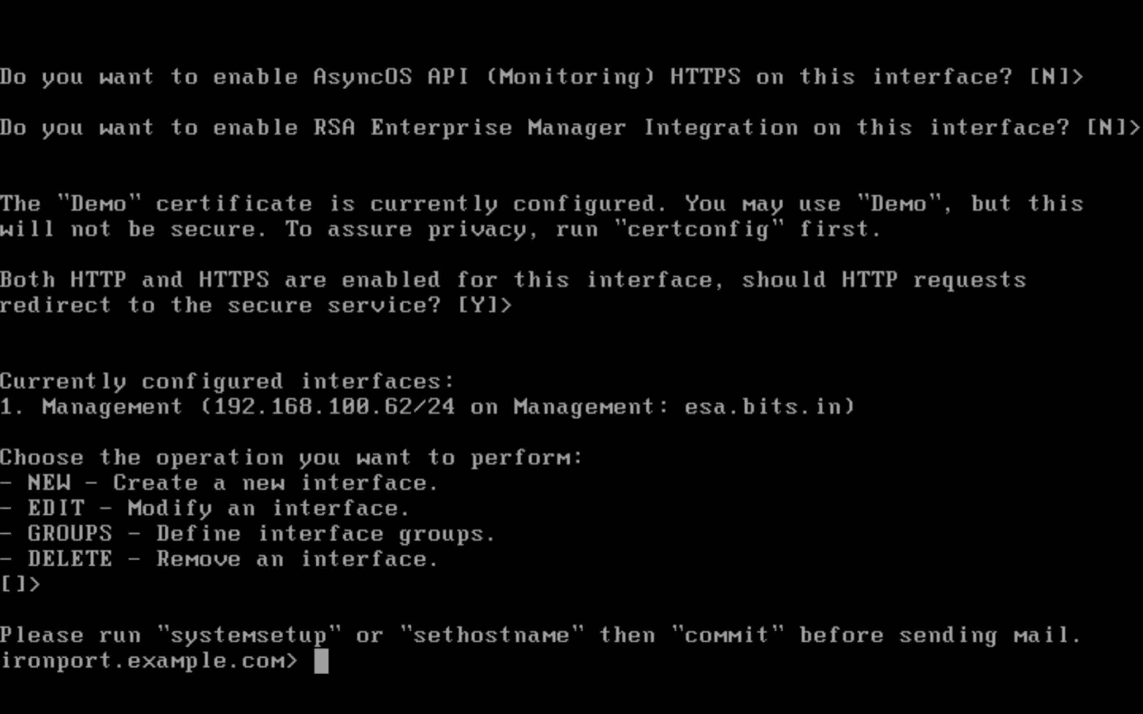
# Commit the pending interface changes with an empty comment
pyautogui.write('commit')
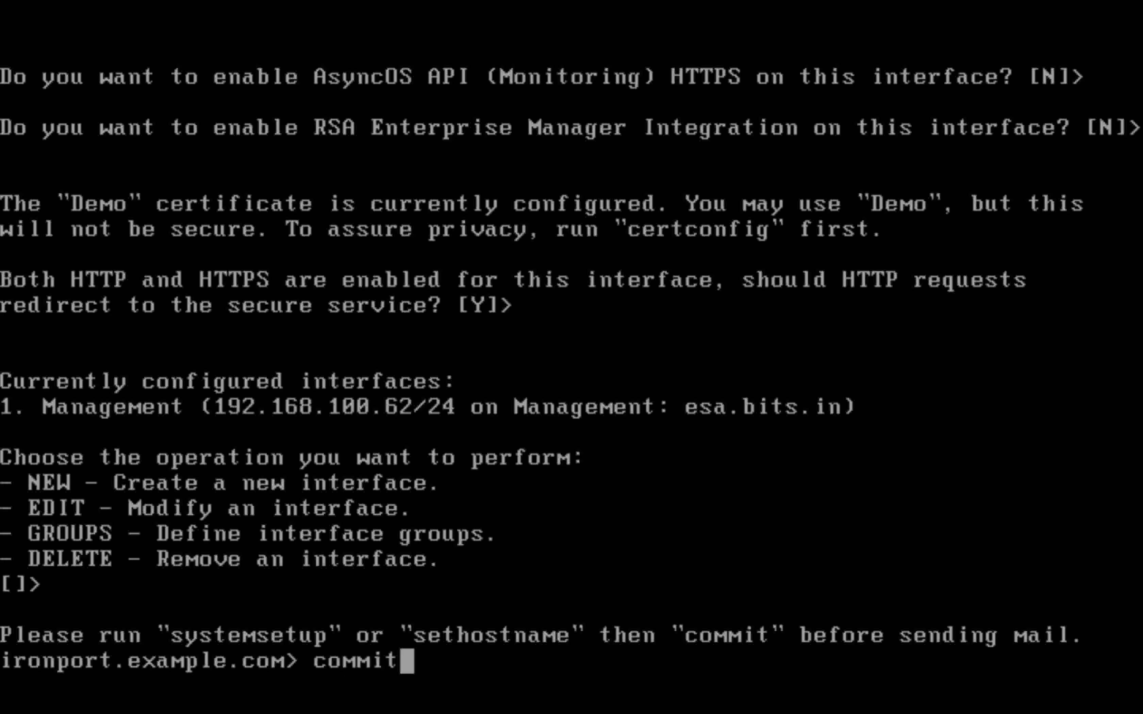
pyautogui.press('Return')
pyautogui.press('Return')
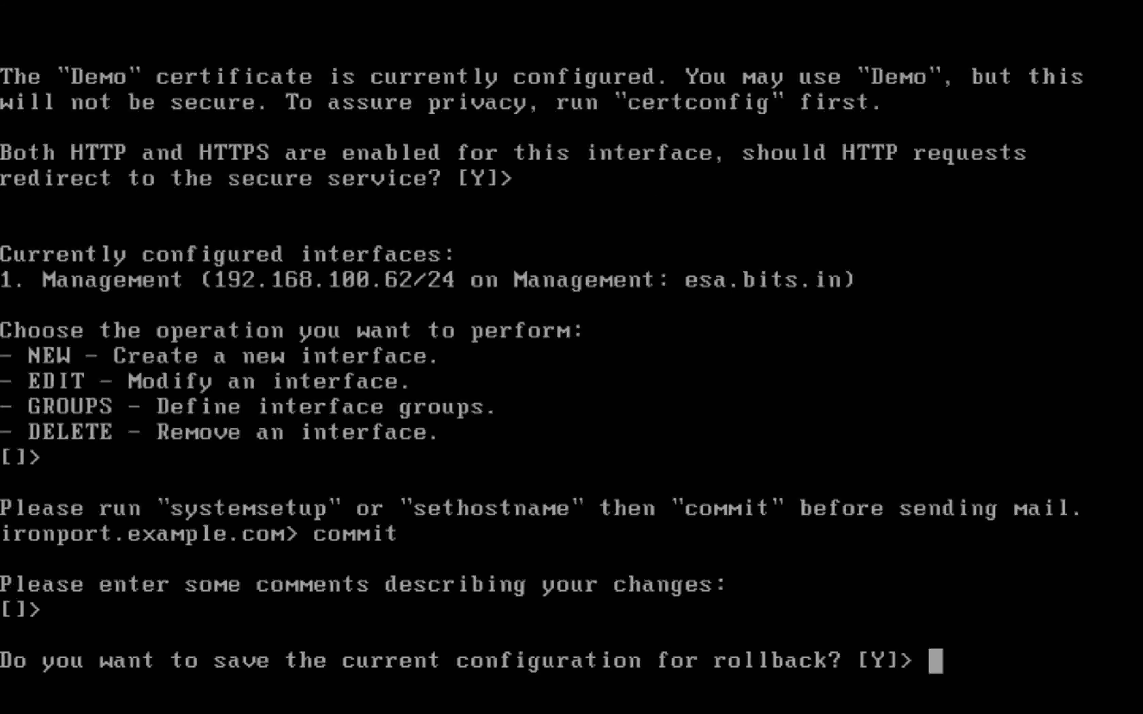
pyautogui.press('Return')
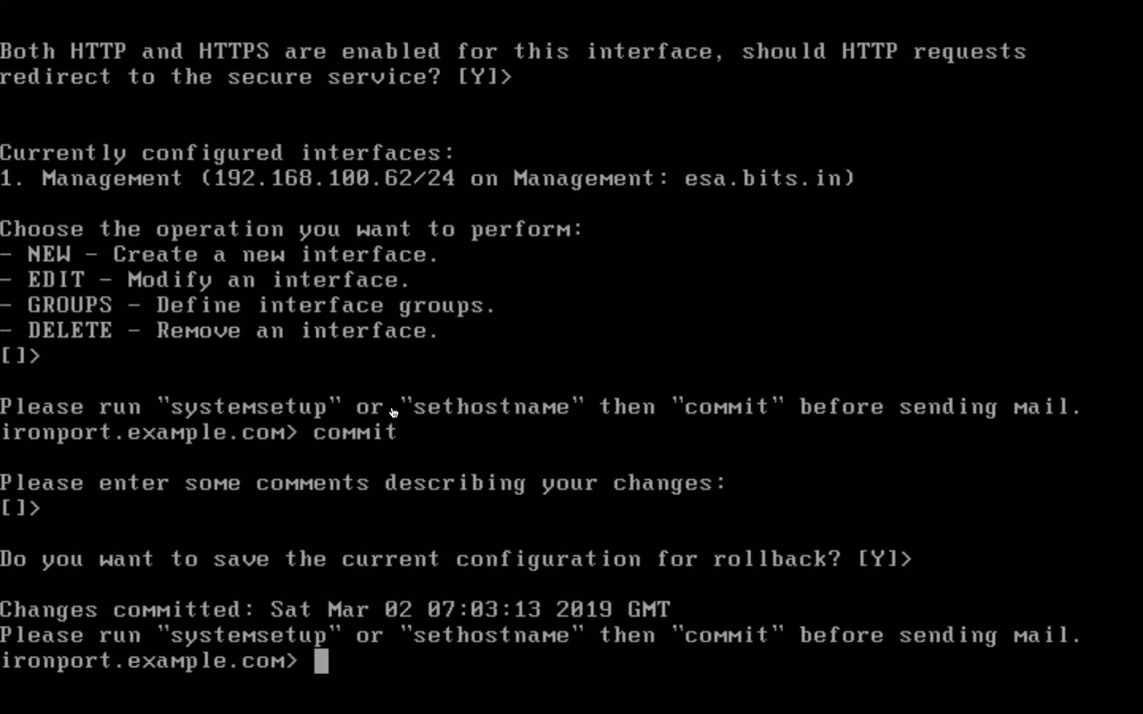
pyautogui.hotkey('ctrl', 'Up')
pyautogui.click(888, 57)
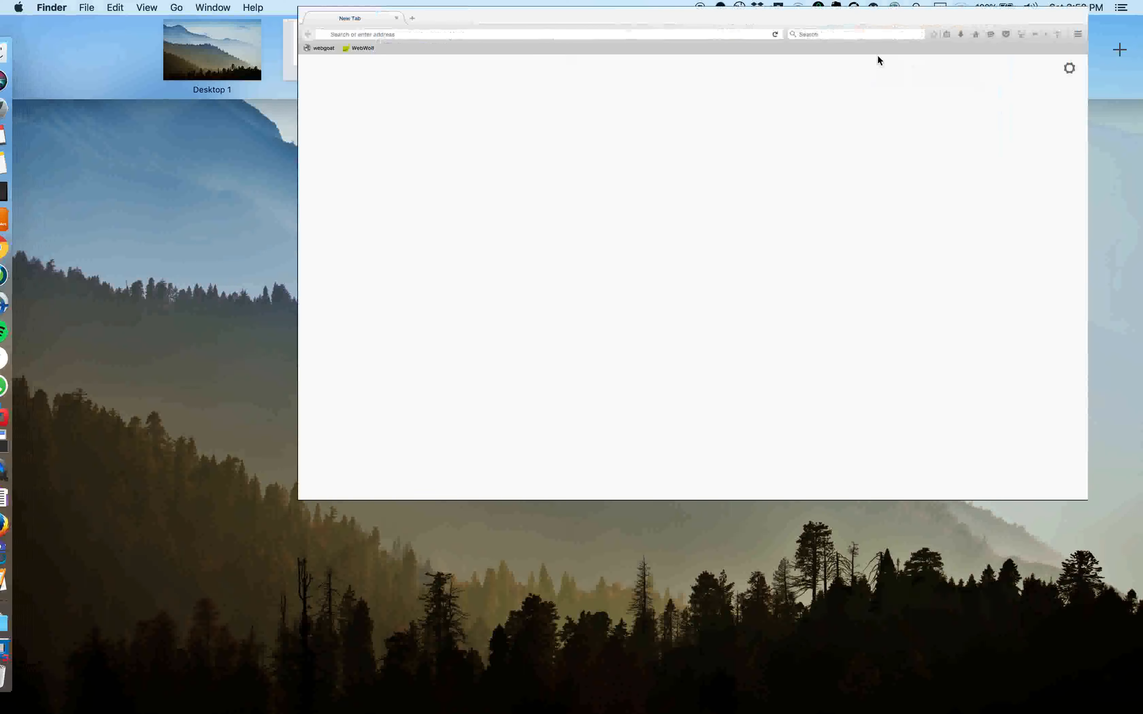
pyautogui.write('192.1.200.50/')
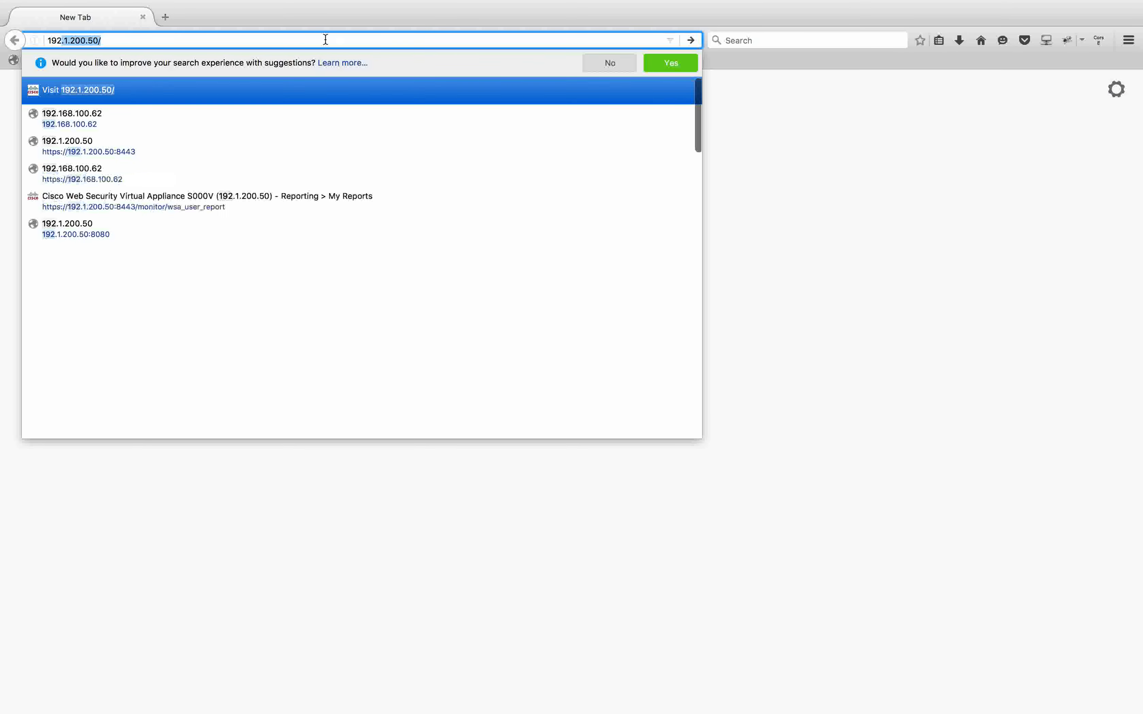
pyautogui.click(123, 113)
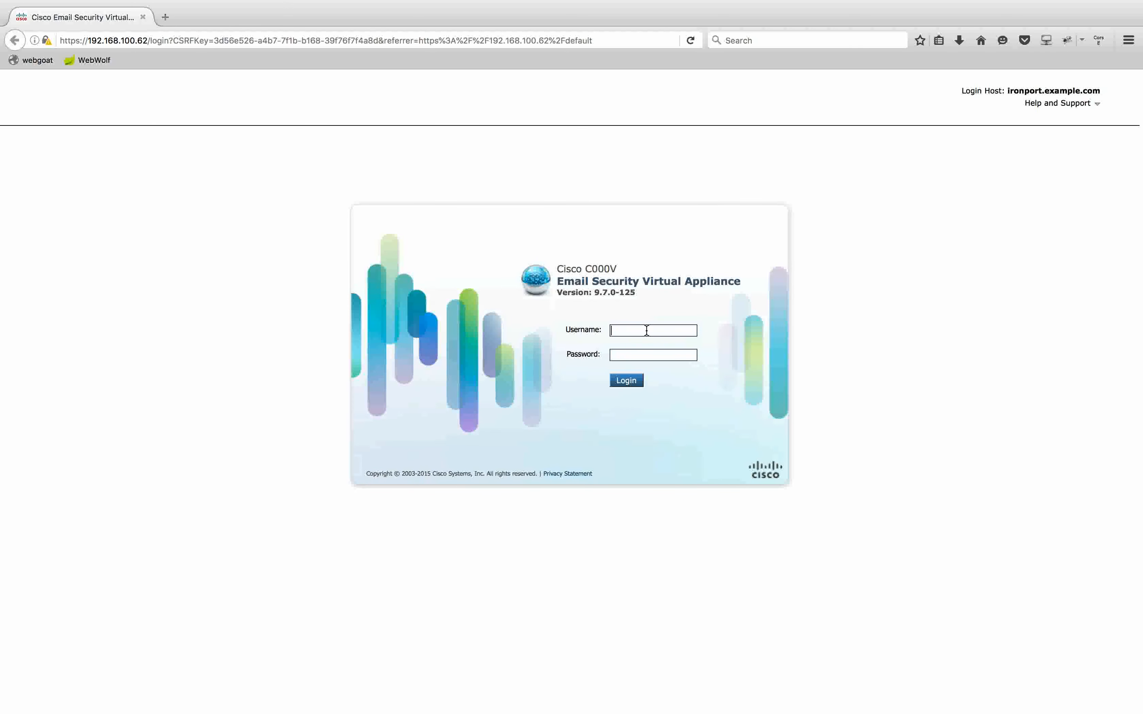
pyautogui.write('adminiron')
pyautogui.press('BackSpace')
pyautogui.press('BackSpace')
pyautogui.press('BackSpace')
pyautogui.press('BackSpace')
pyautogui.write('ironport')
pyautogui.press('Return')
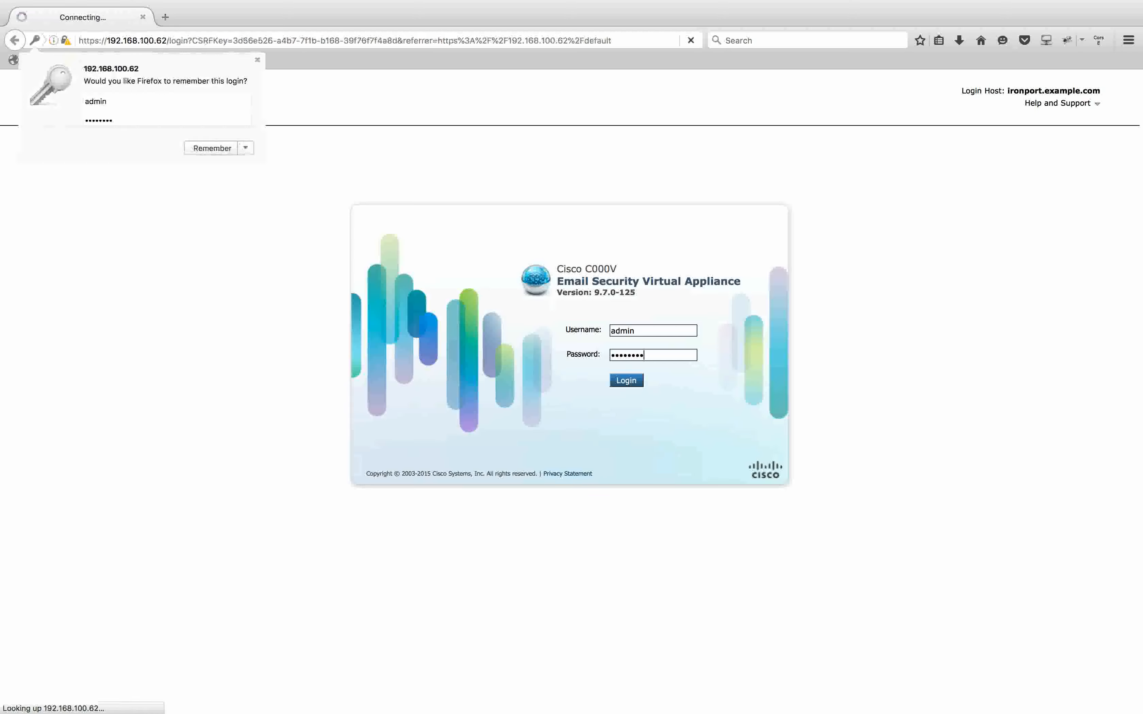
pyautogui.click(250, 151)
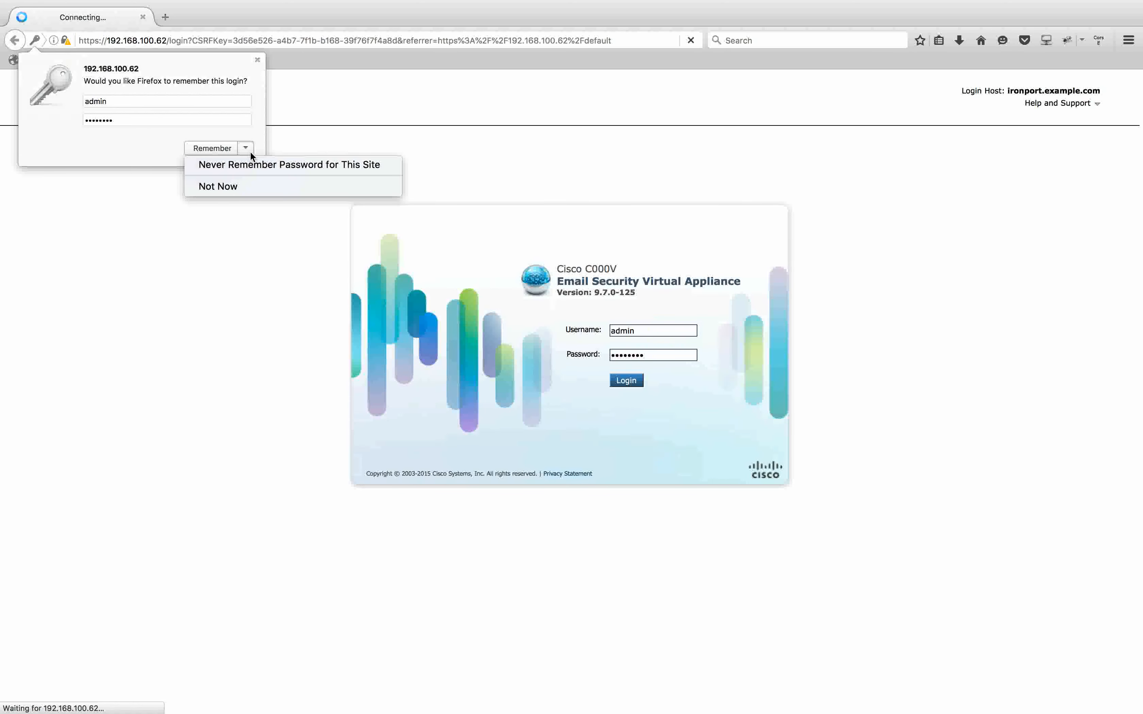
pyautogui.click(237, 190)
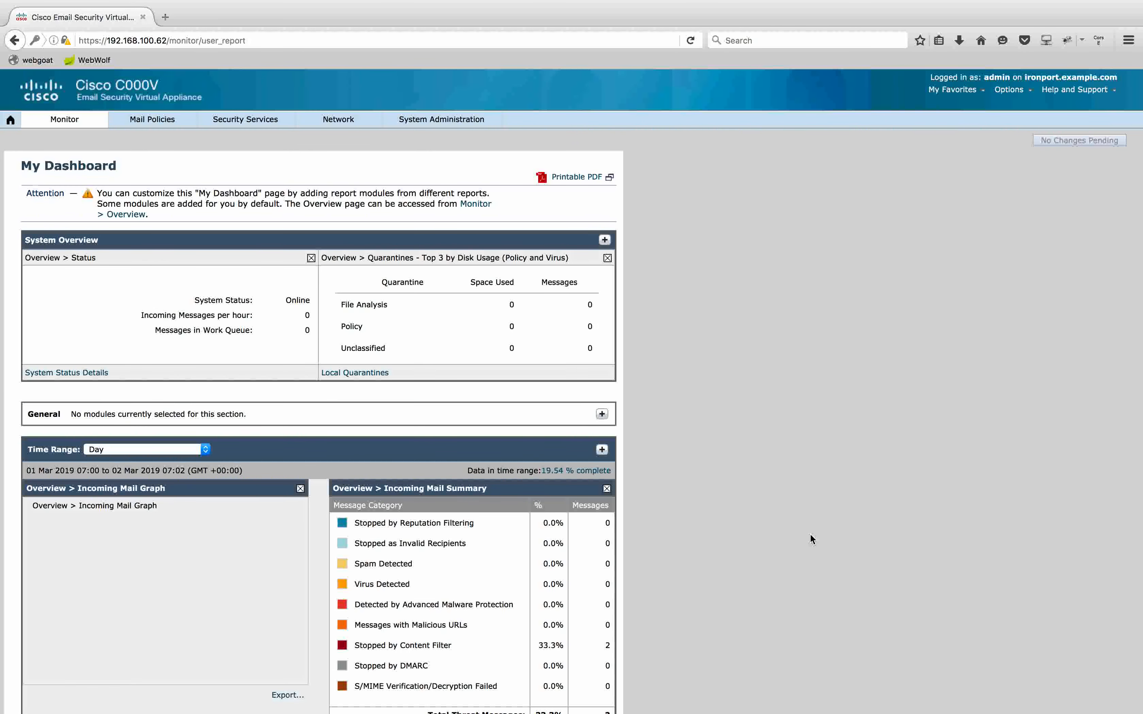
# Launch the System Setup Wizard and replace the default hostname with esa.bits.in
pyautogui.click(475, 119)
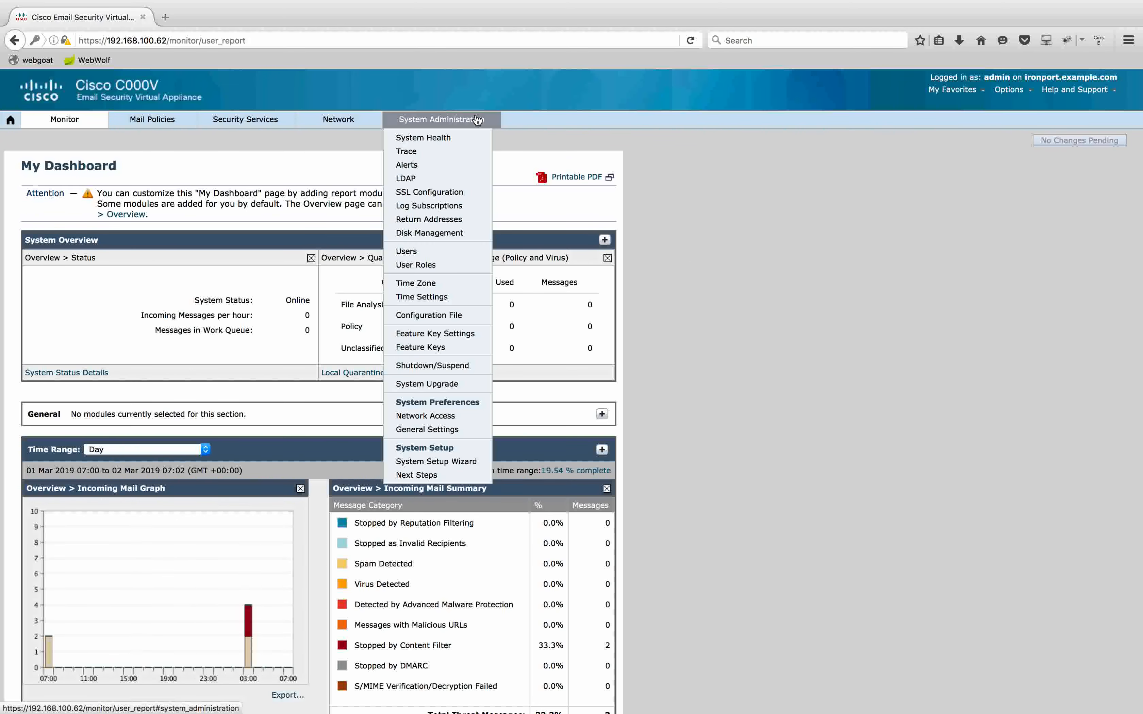
pyautogui.click(477, 461)
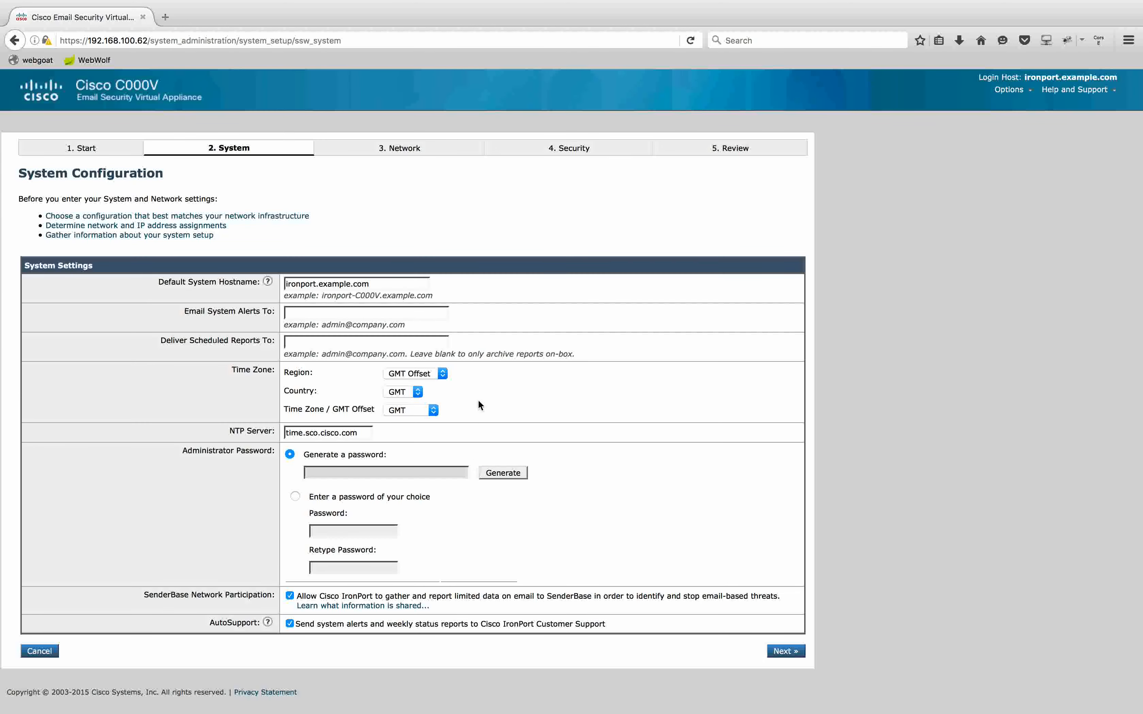
pyautogui.moveTo(383, 288); pyautogui.dragTo(231, 274)
pyautogui.write('essa')
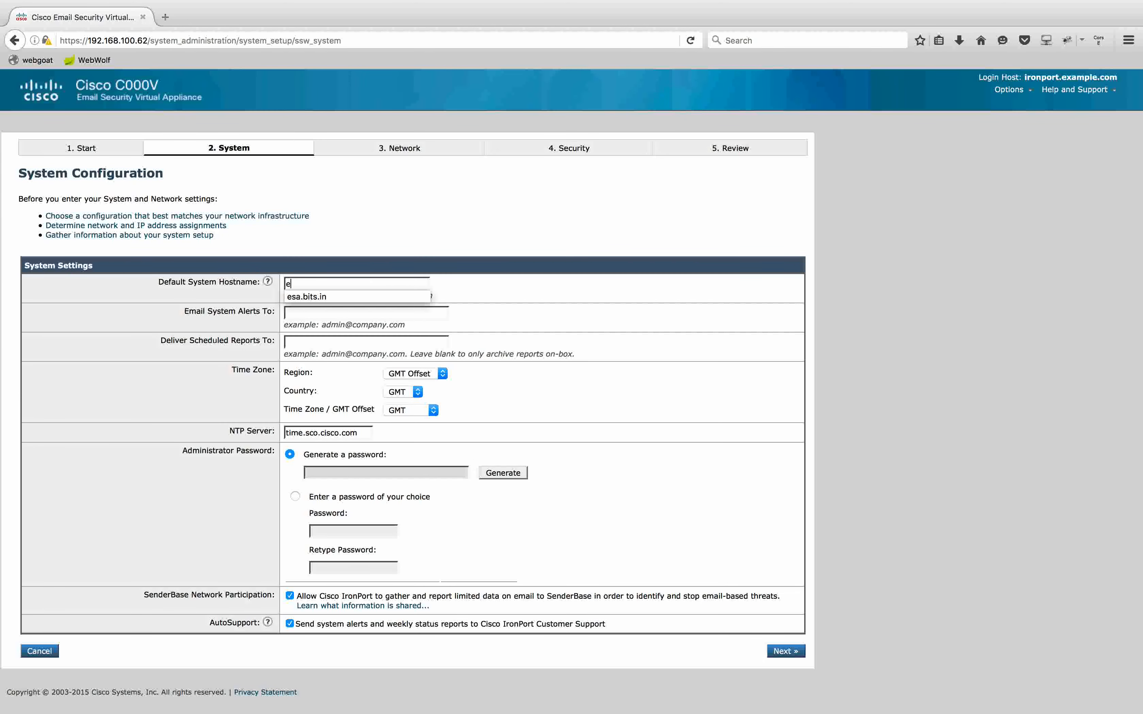
pyautogui.press('BackSpace')
pyautogui.press('BackSpace')
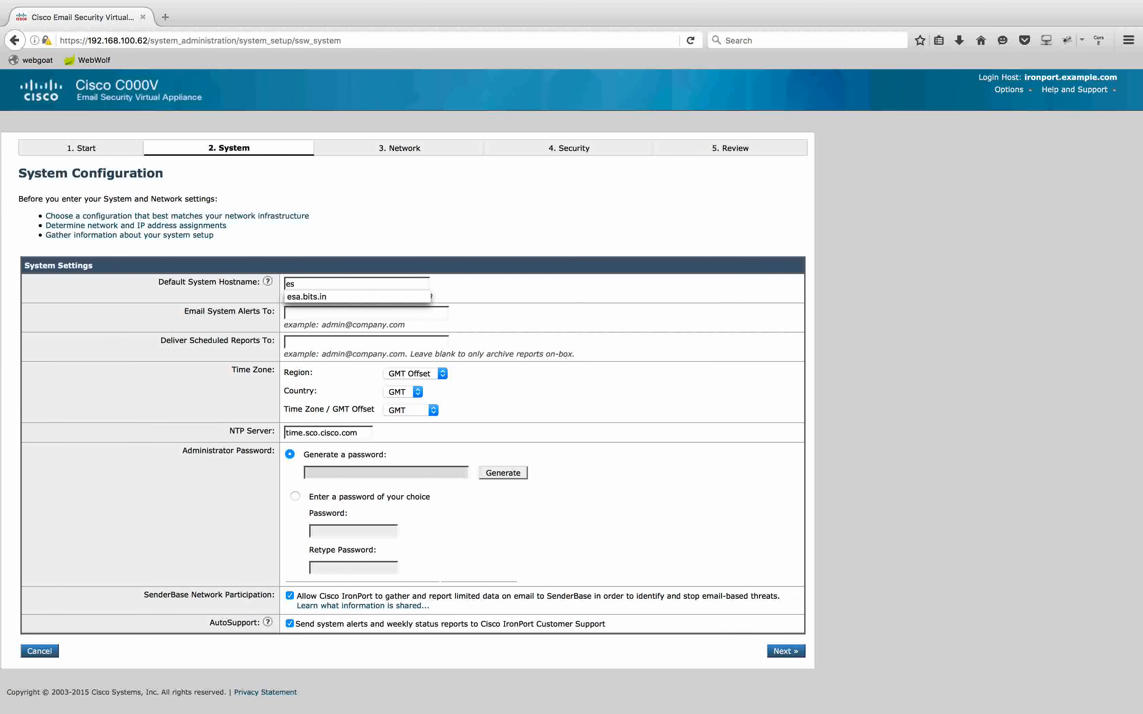
pyautogui.click(315, 295)
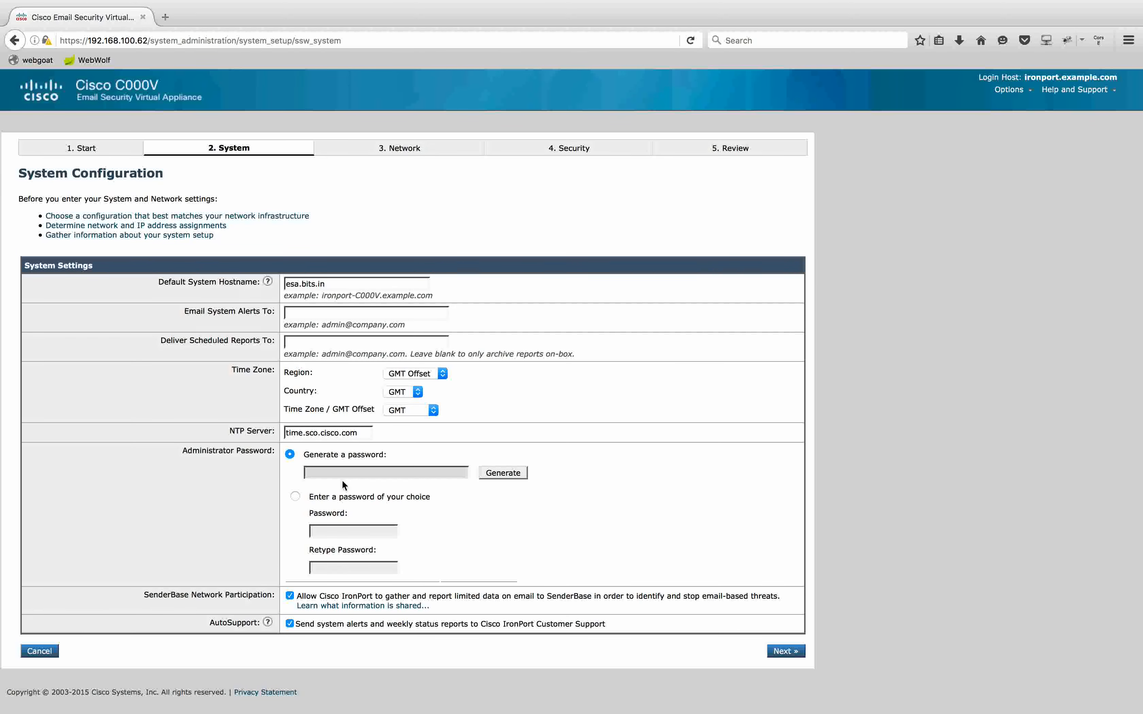
# Choose 'Enter a password of your choice' and set a custom administrator password
pyautogui.click(294, 497)
pyautogui.click(351, 535)
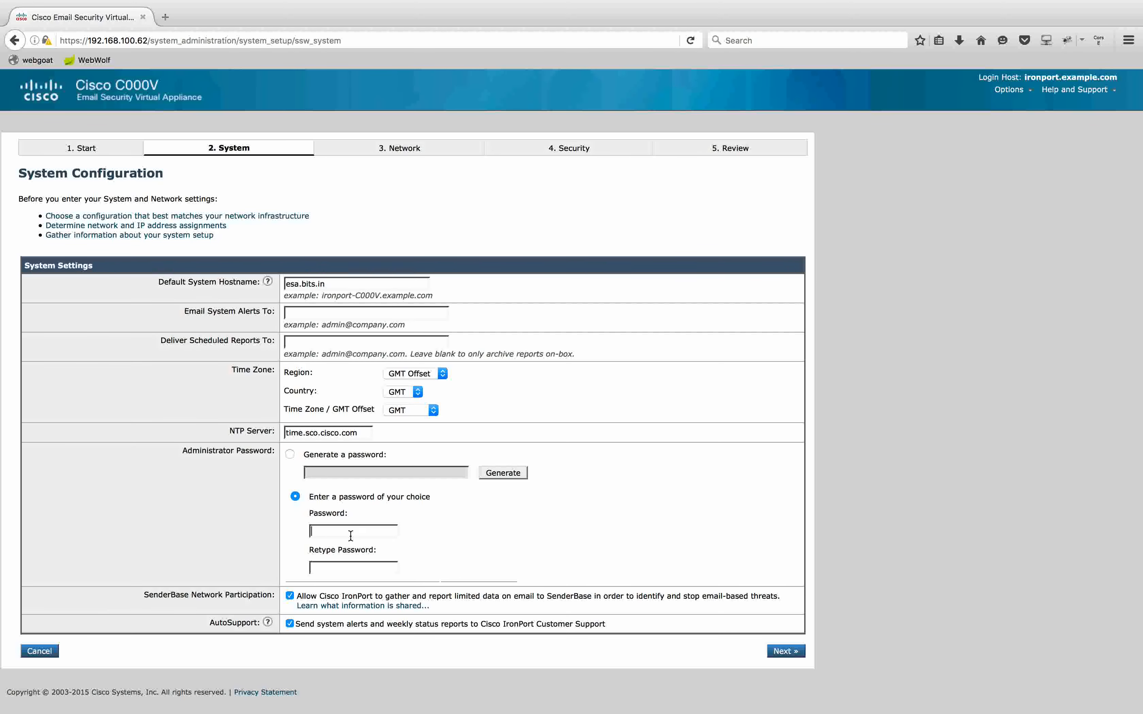
pyautogui.write('•••••••••••••••')
pyautogui.click(786, 651)
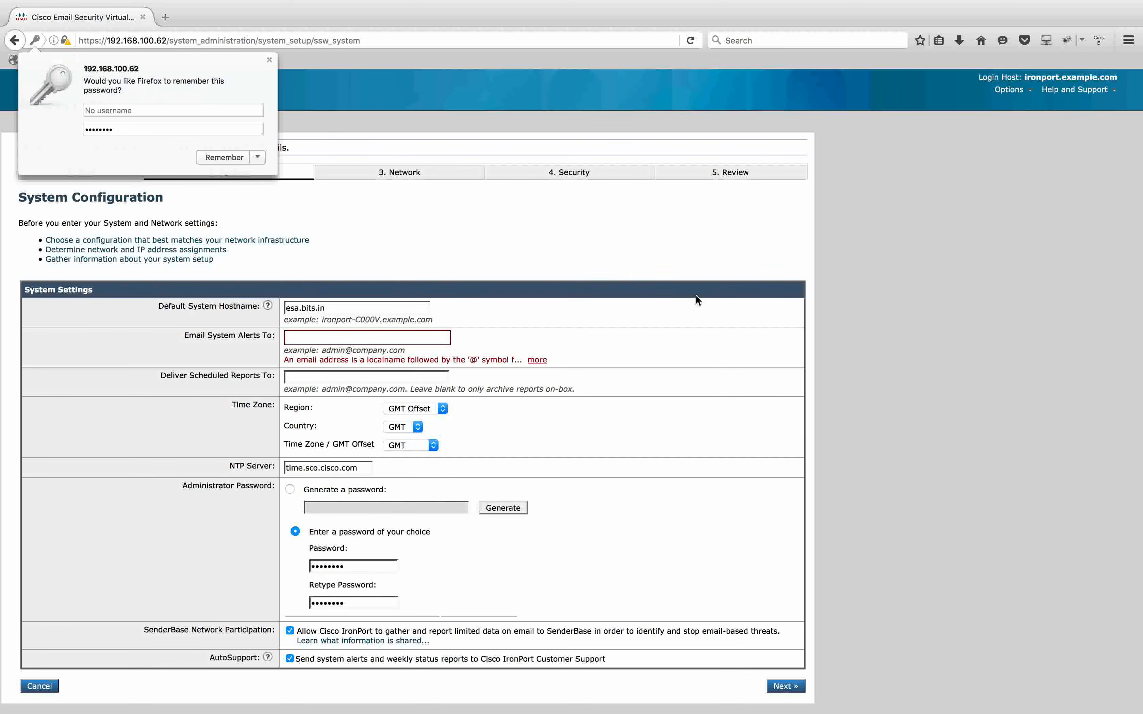
pyautogui.click(269, 59)
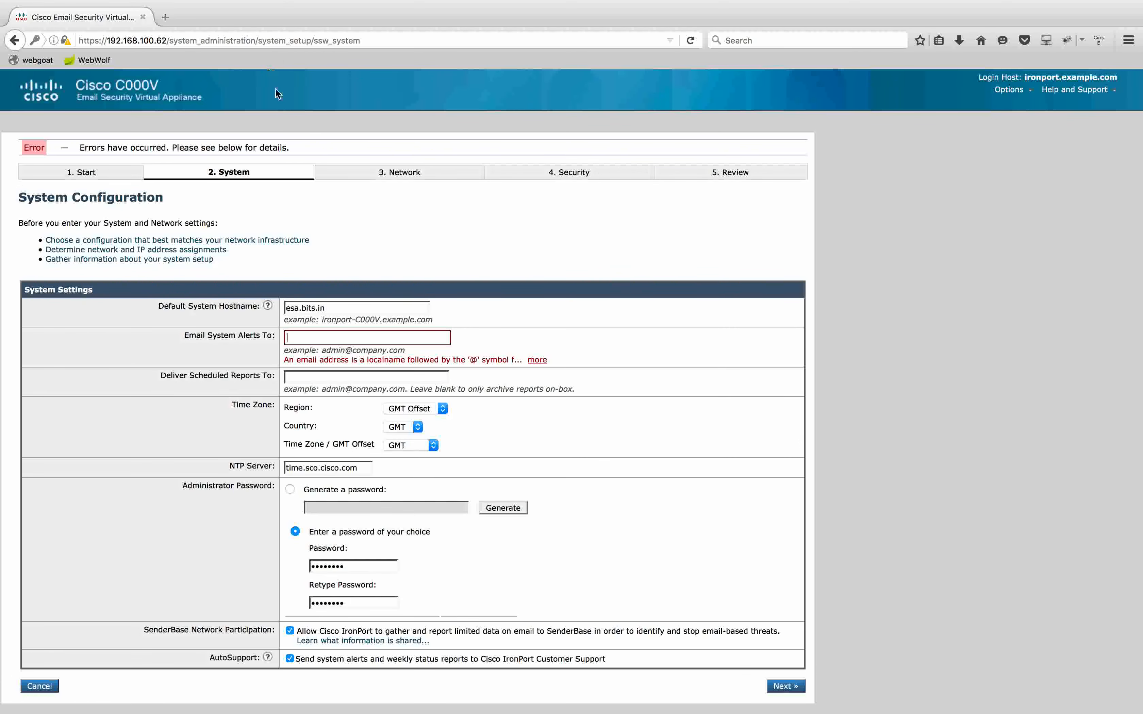
# Fill the alerts e-mail address from a saved entry, edit its name part, and continue to Network
pyautogui.click(364, 336)
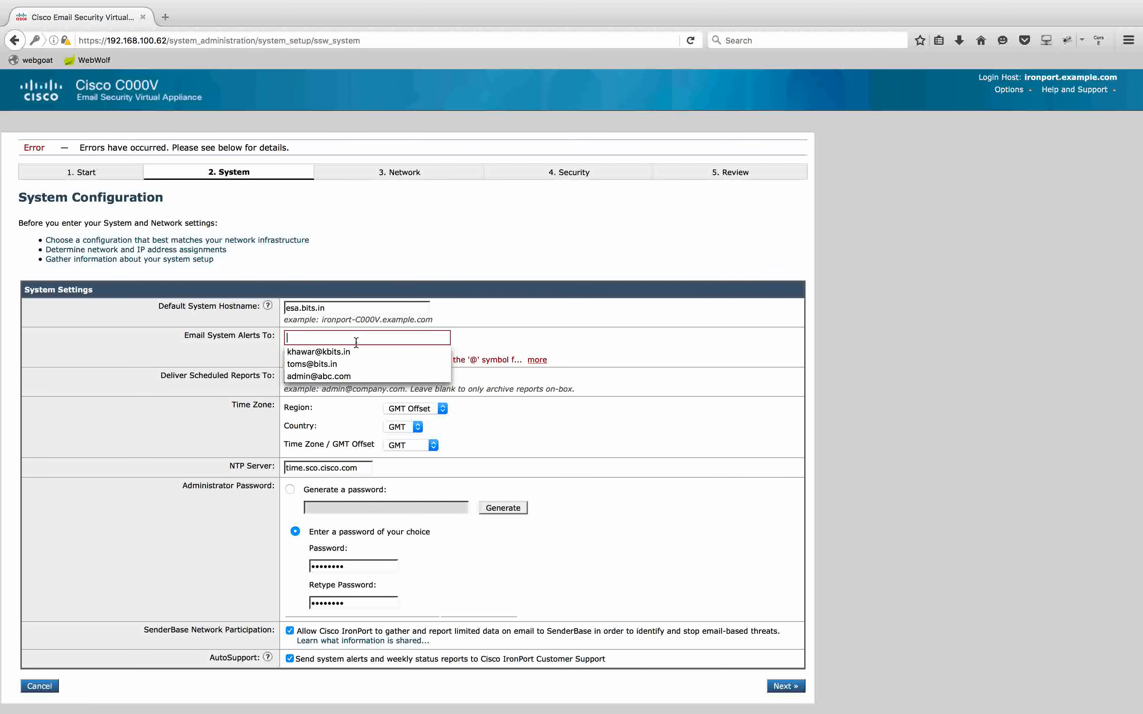
pyautogui.click(338, 362)
pyautogui.doubleClick(302, 338)
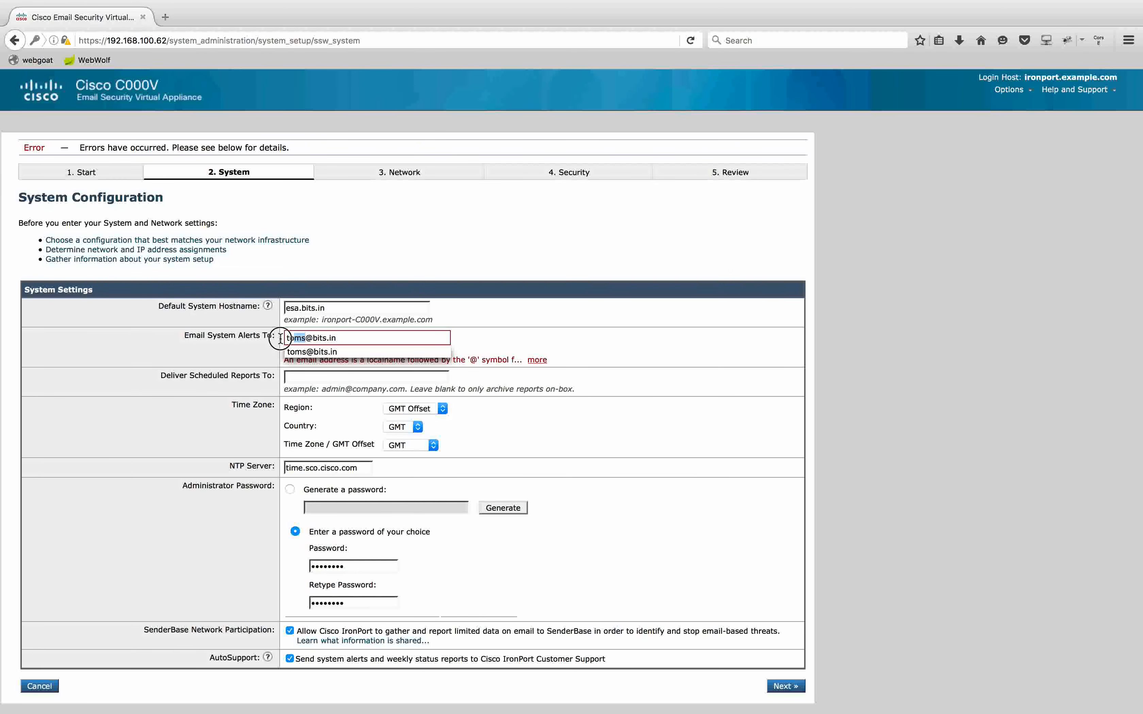
pyautogui.write('test')
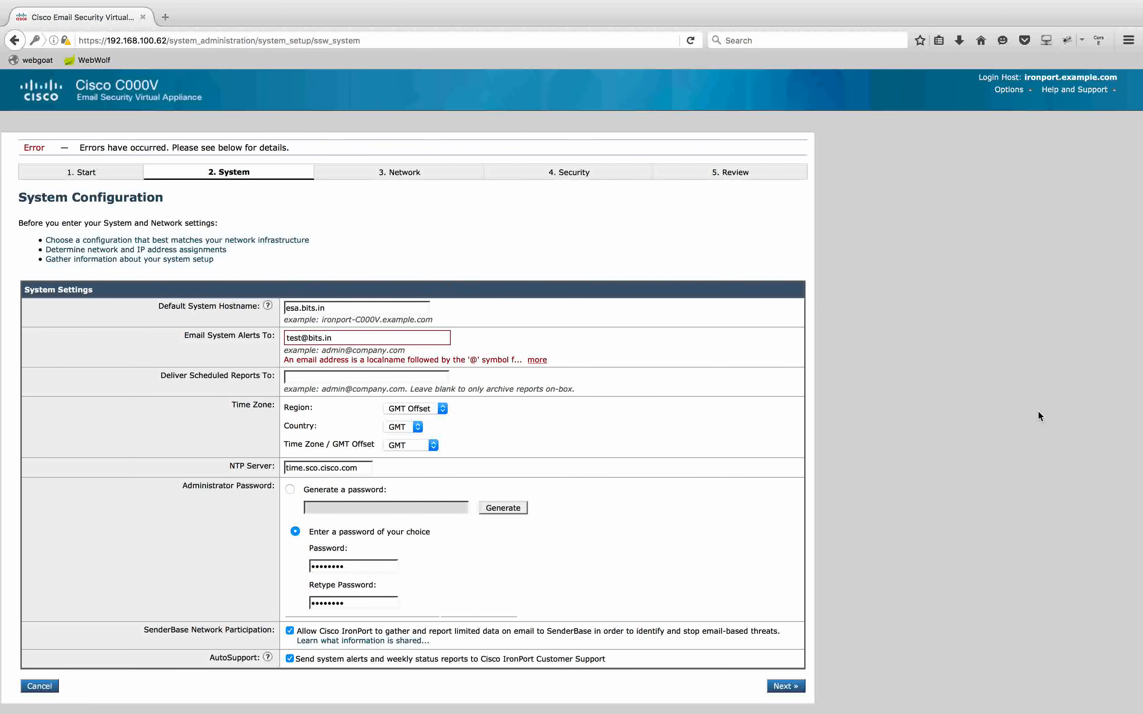
pyautogui.click(797, 688)
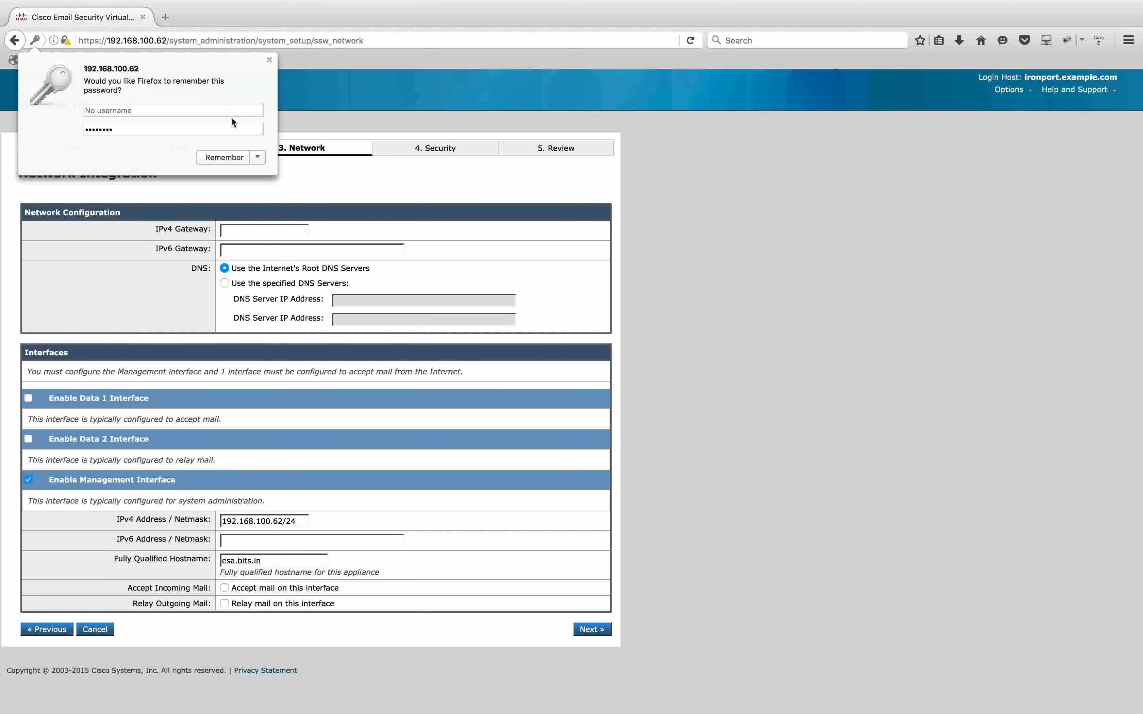
pyautogui.click(268, 60)
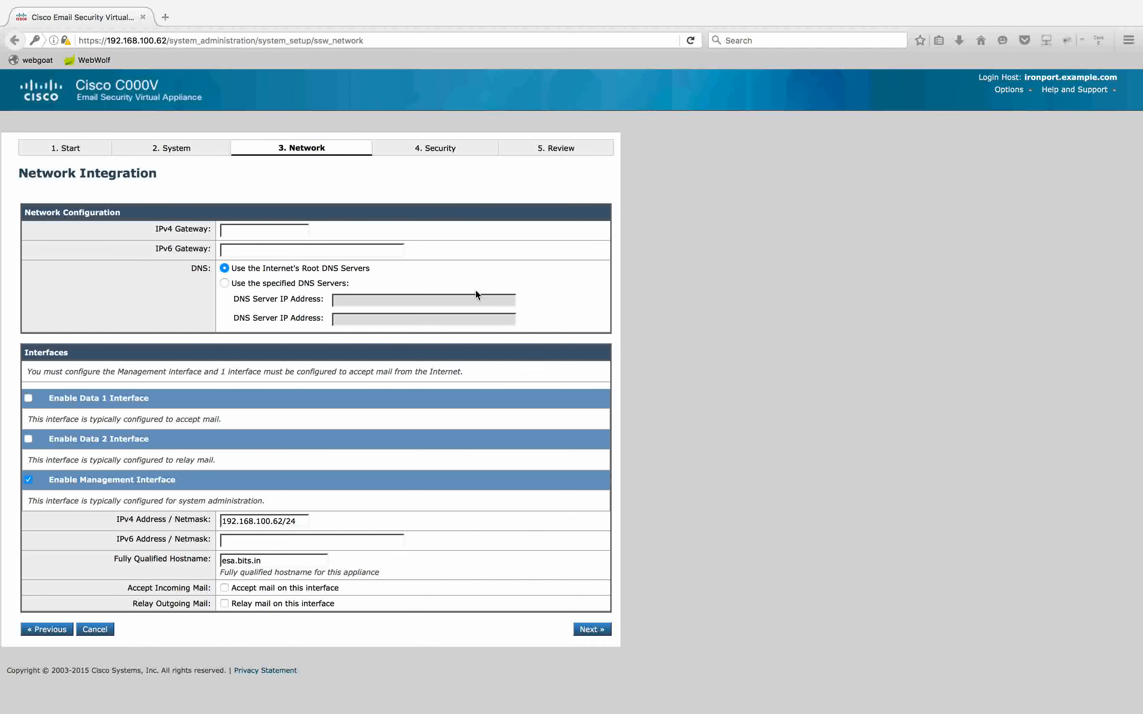
pyautogui.hotkey('ctrl', 'Left')
pyautogui.hotkey('ctrl', 'Left')
pyautogui.hotkey('ctrl', 'Left')
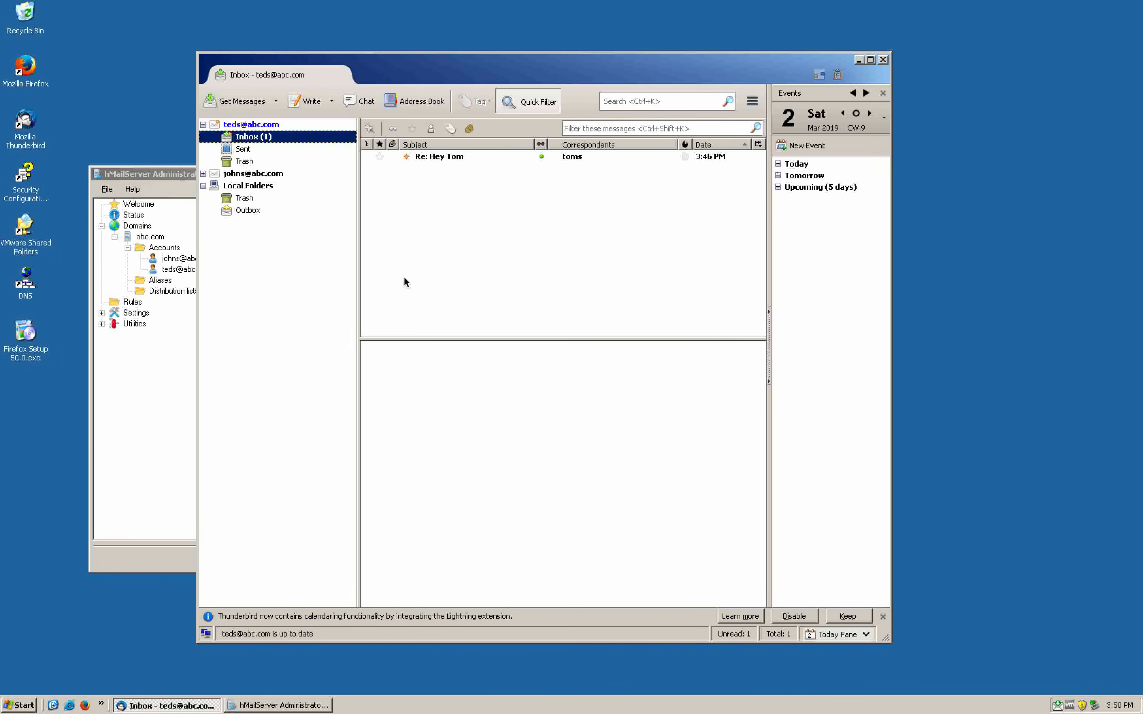
# Check the GNS3 topology and network diagram, then set the IPv4 gateway to 192.168.100.1
pyautogui.hotkey('ctrl', 'Left')
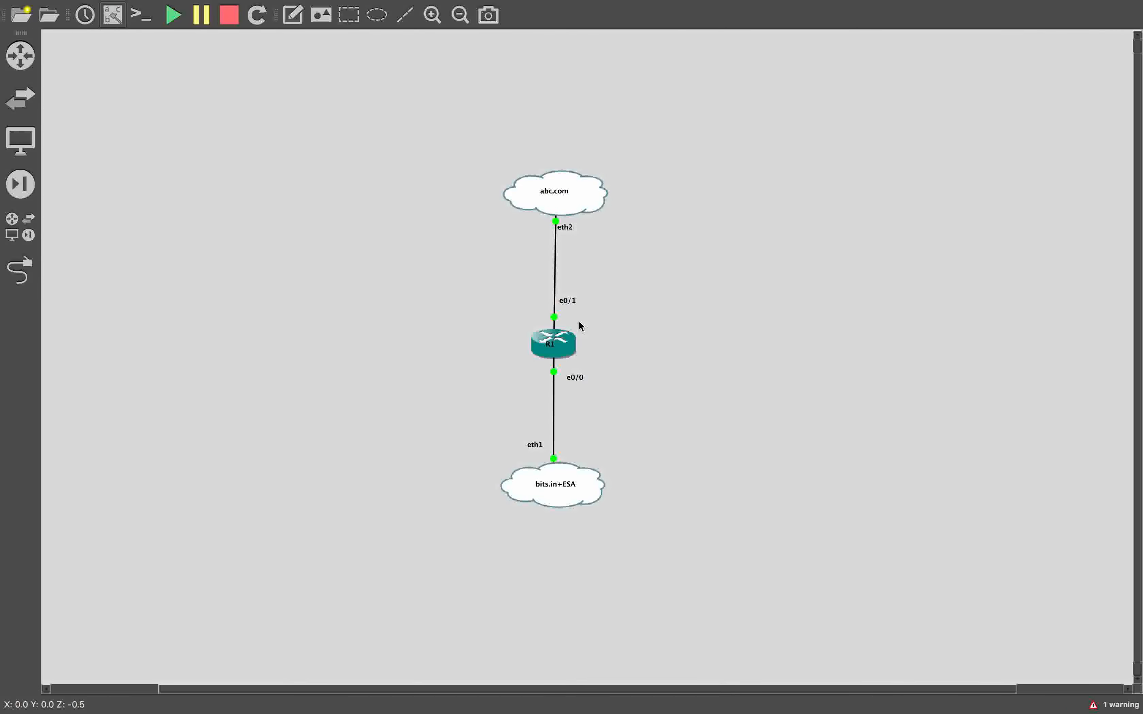
pyautogui.hotkey('ctrl', 'Left')
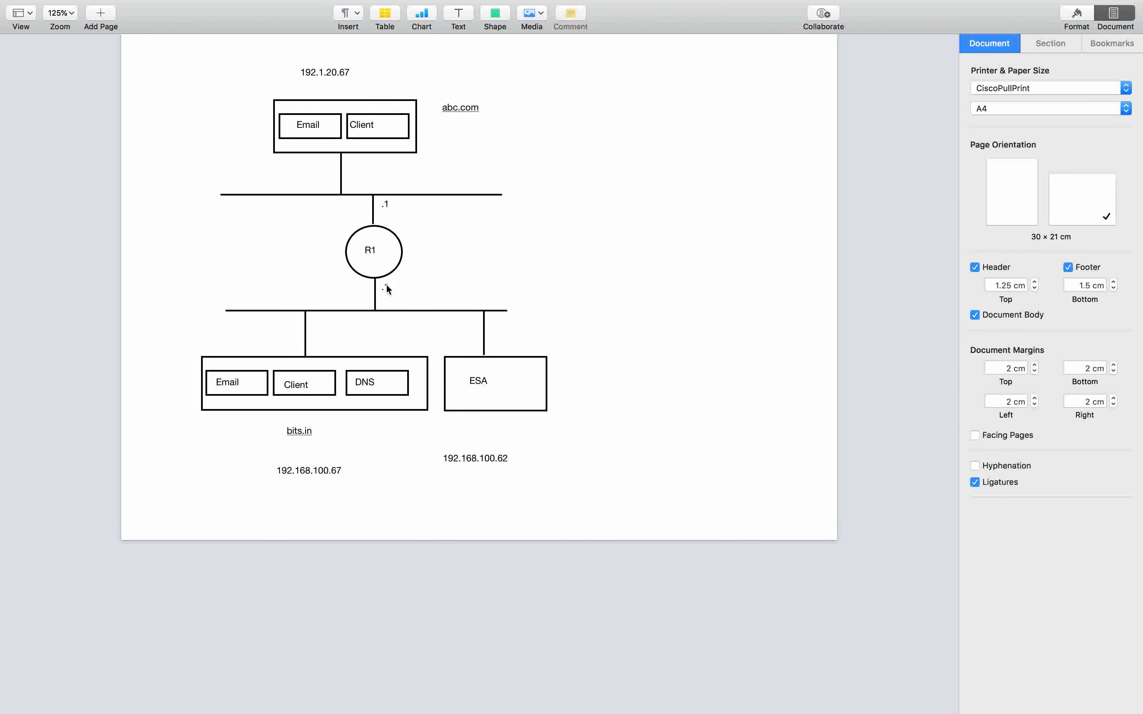
pyautogui.hotkey('ctrl', 'Up')
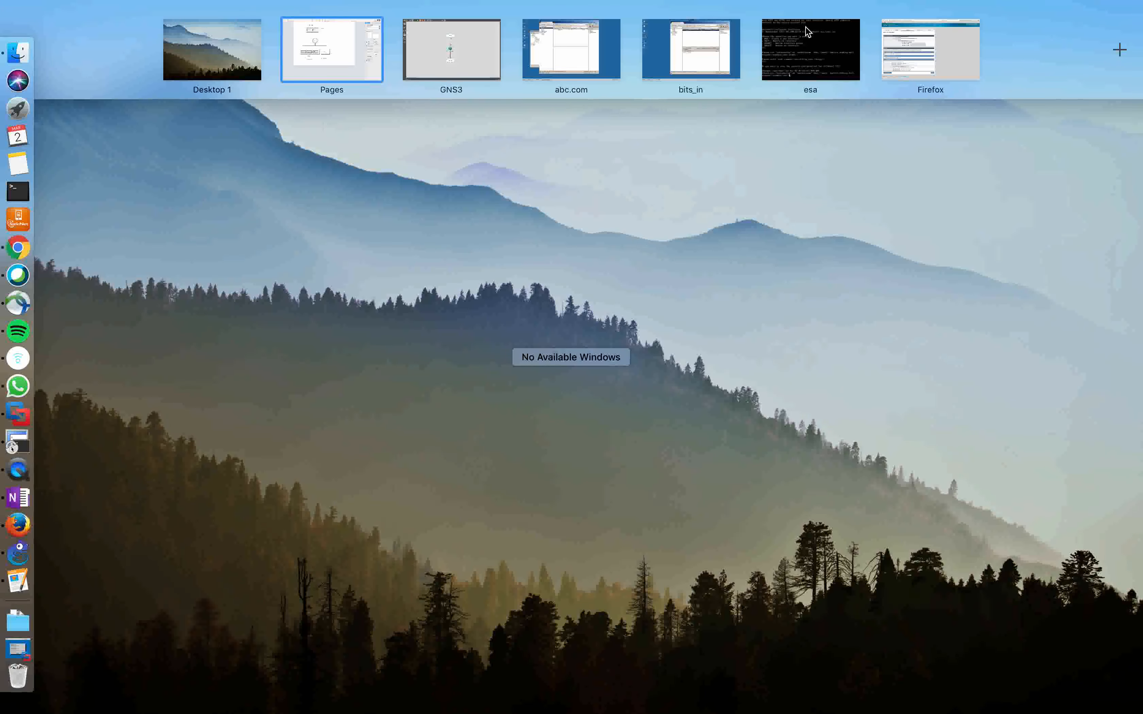
pyautogui.click(806, 31)
pyautogui.hotkey('ctrl', 'Up')
pyautogui.moveTo(928, 50); pyautogui.dragTo(417, 55)
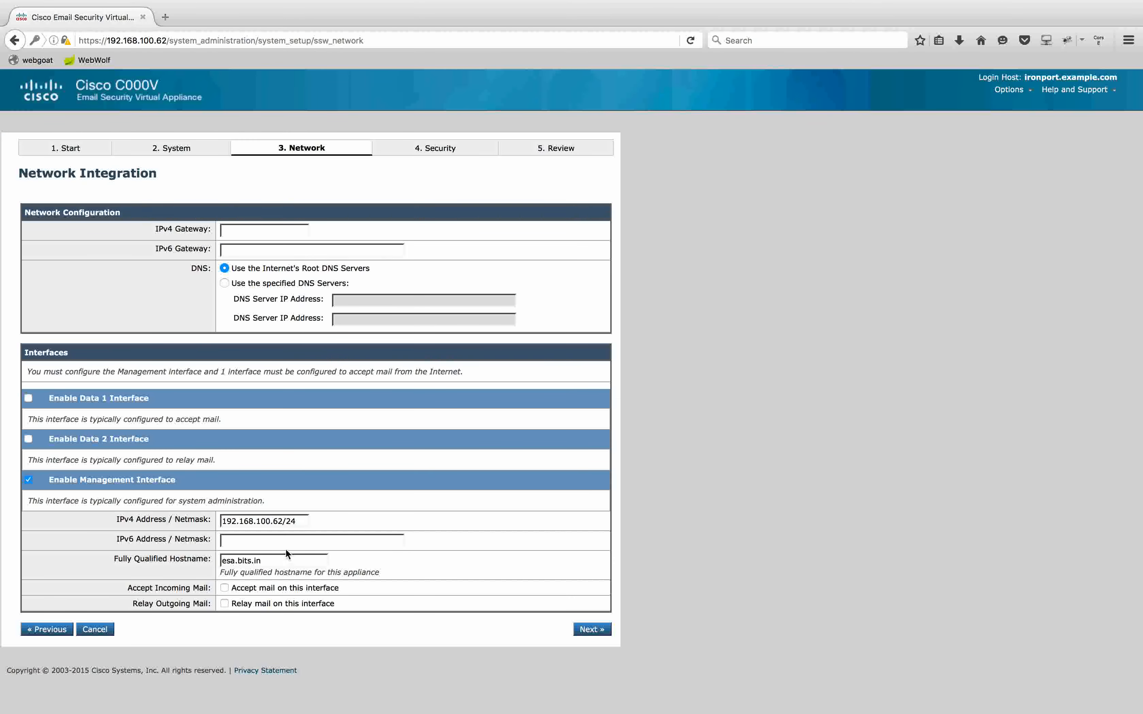
pyautogui.click(279, 227)
pyautogui.click(273, 244)
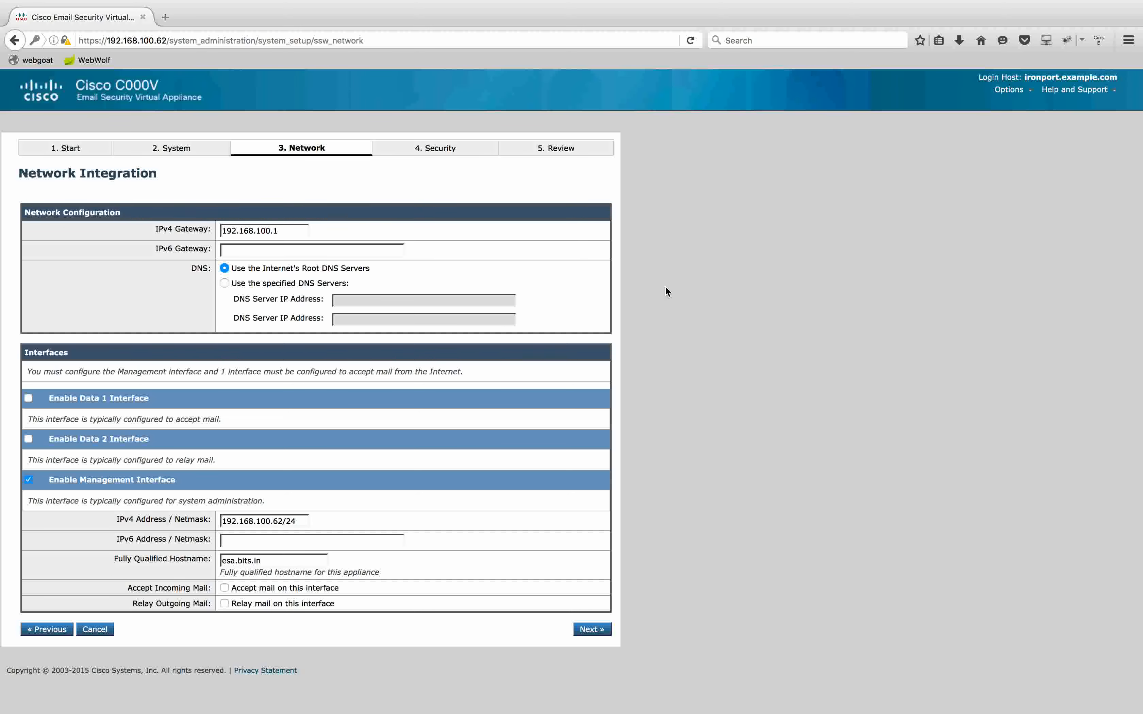